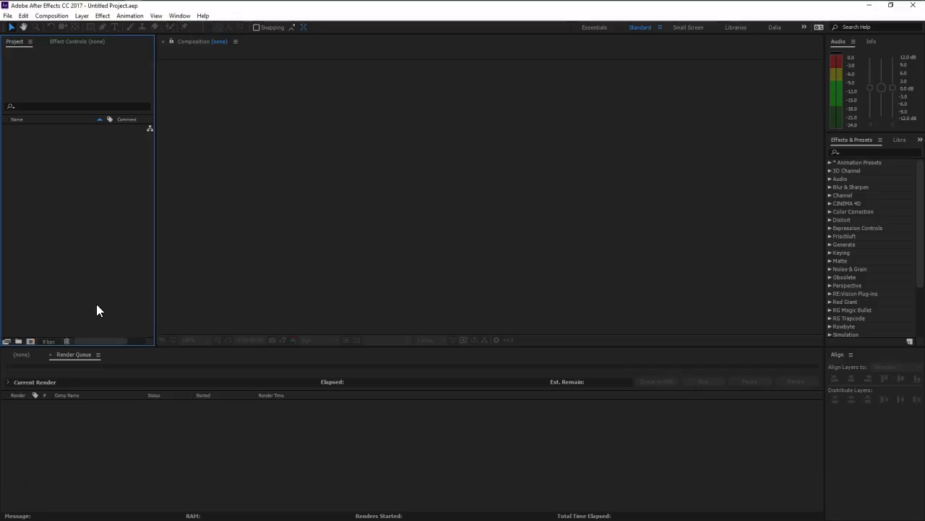
- Launch Illustrator CC 2017 from the Start menu and open the recent file 2094mty.png
{"action": "left_click", "coordinate": [112, 293]}
{"action": "left_click", "coordinate": [9, 7]}
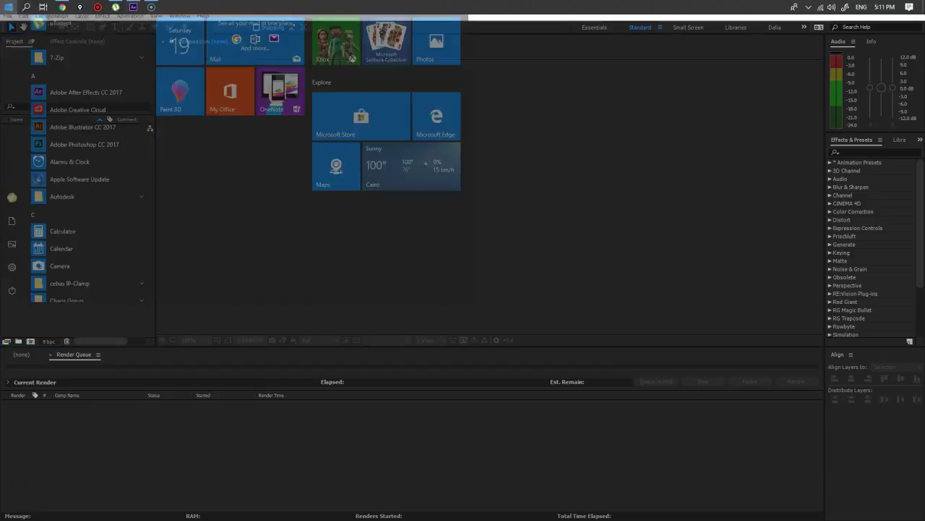
{"action": "left_click", "coordinate": [86, 148]}
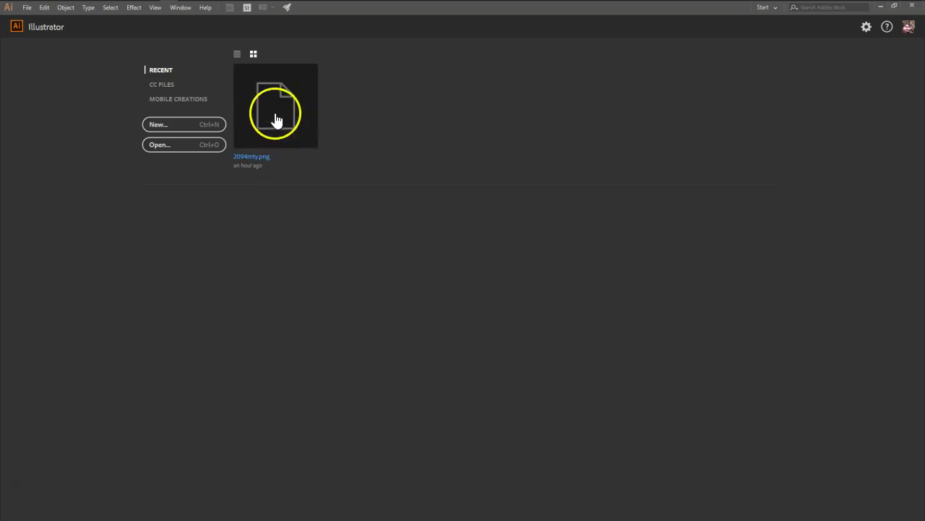
{"action": "left_click", "coordinate": [269, 117]}
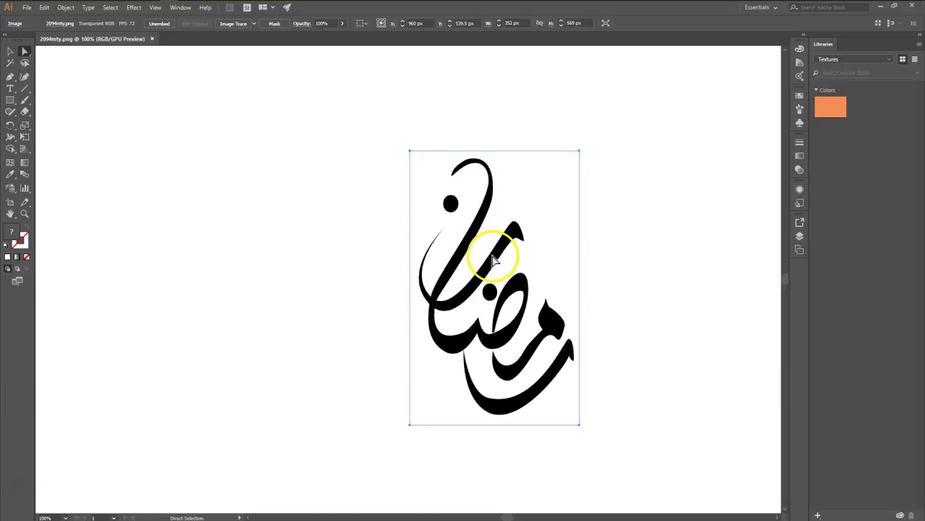
- Apply Image Trace Make and Expand to turn the calligraphy into vector paths
{"action": "left_click", "coordinate": [66, 7]}
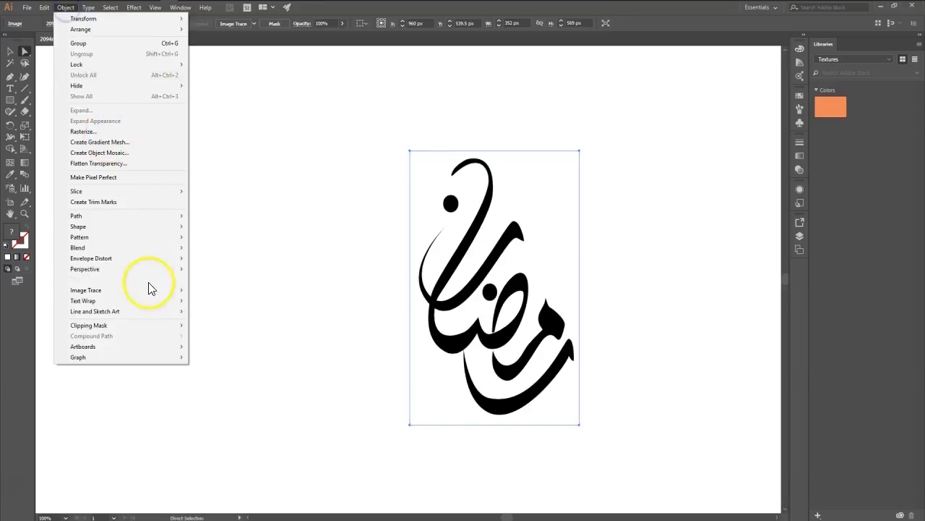
{"action": "mouse_move", "coordinate": [150, 297]}
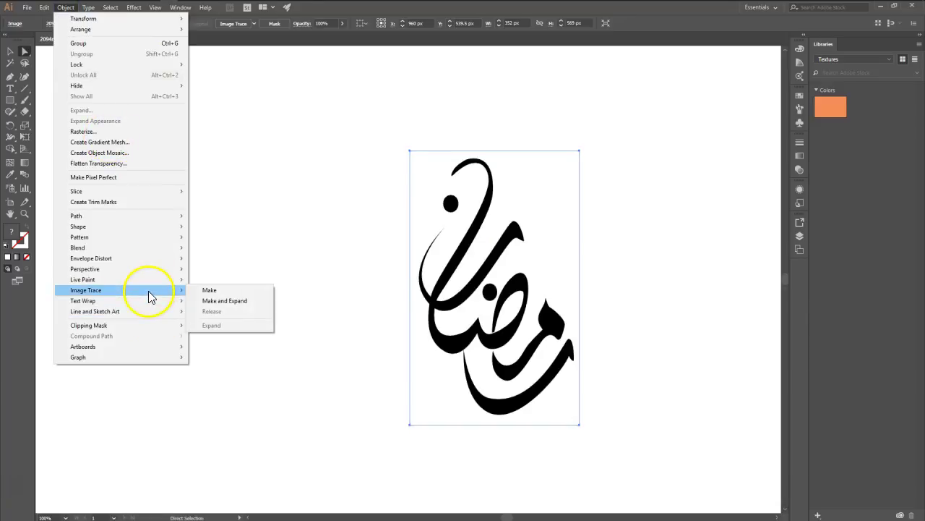
{"action": "left_click", "coordinate": [224, 301]}
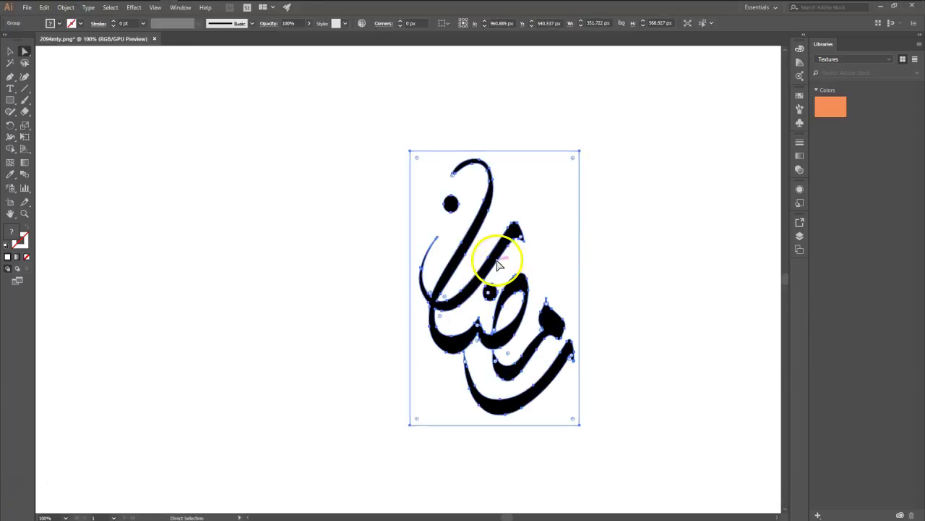
- Select and delete the white background shape behind the traced calligraphy
{"action": "left_click", "coordinate": [484, 244]}
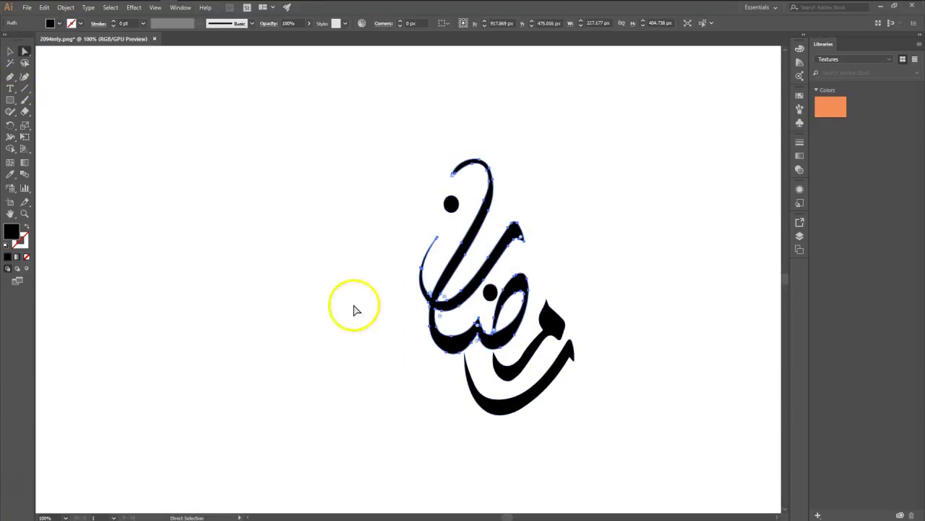
{"action": "left_click", "coordinate": [22, 52]}
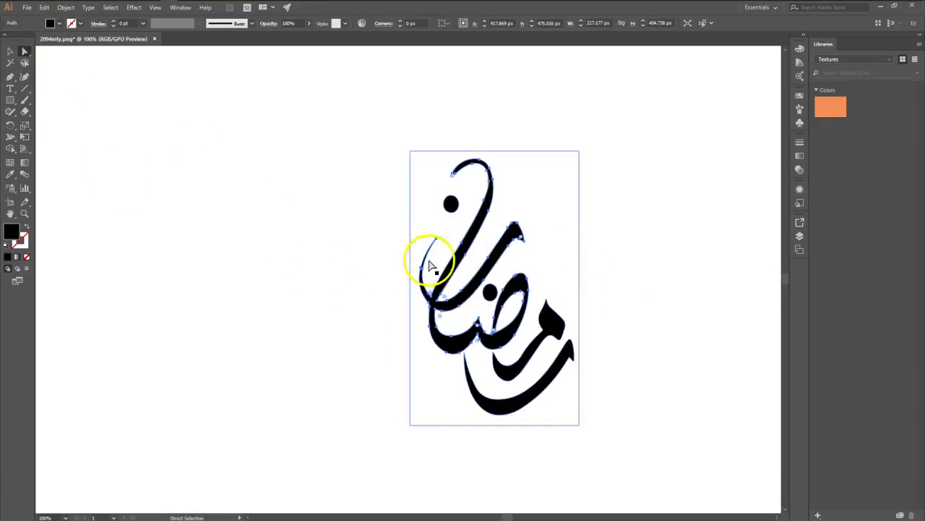
{"action": "left_click", "coordinate": [303, 248]}
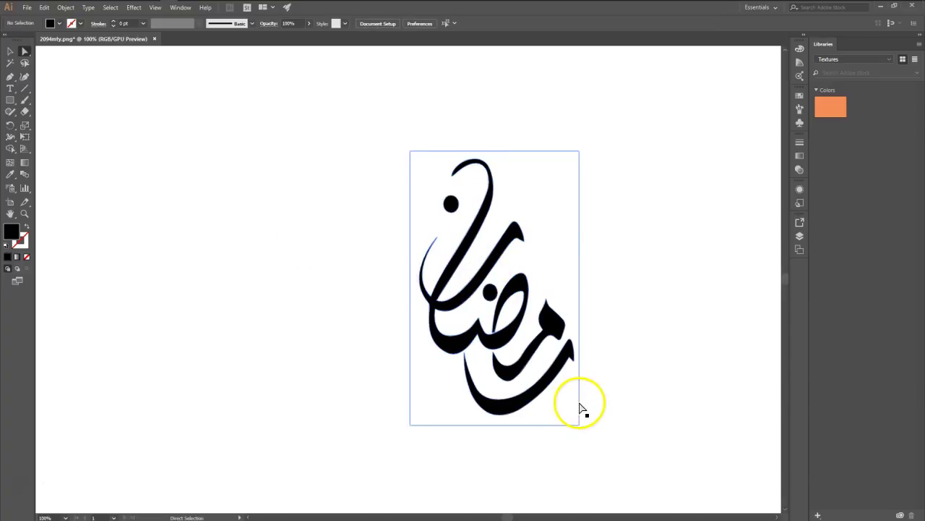
{"action": "left_click", "coordinate": [579, 408]}
{"action": "left_click", "coordinate": [568, 423]}
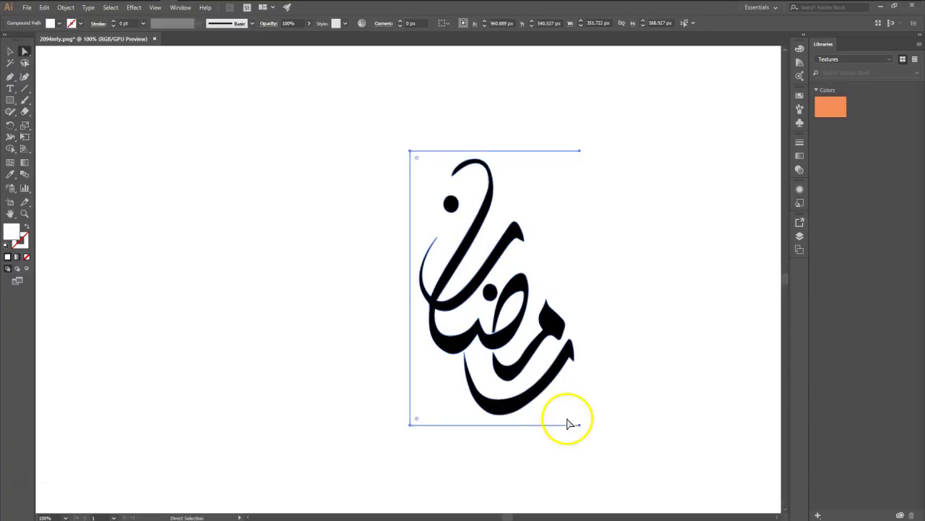
{"action": "left_click", "coordinate": [547, 429]}
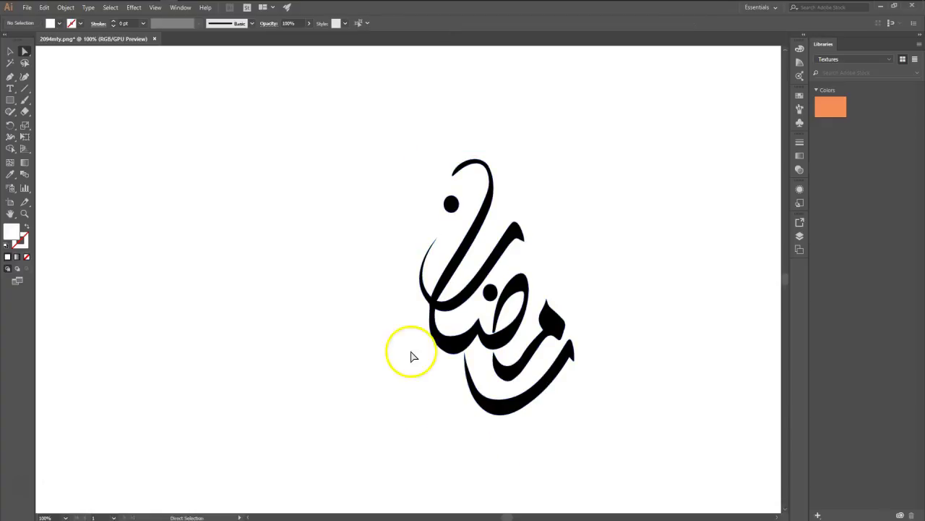
- Select the calligraphy group and move it up slightly on the artboard
{"action": "left_click", "coordinate": [444, 282]}
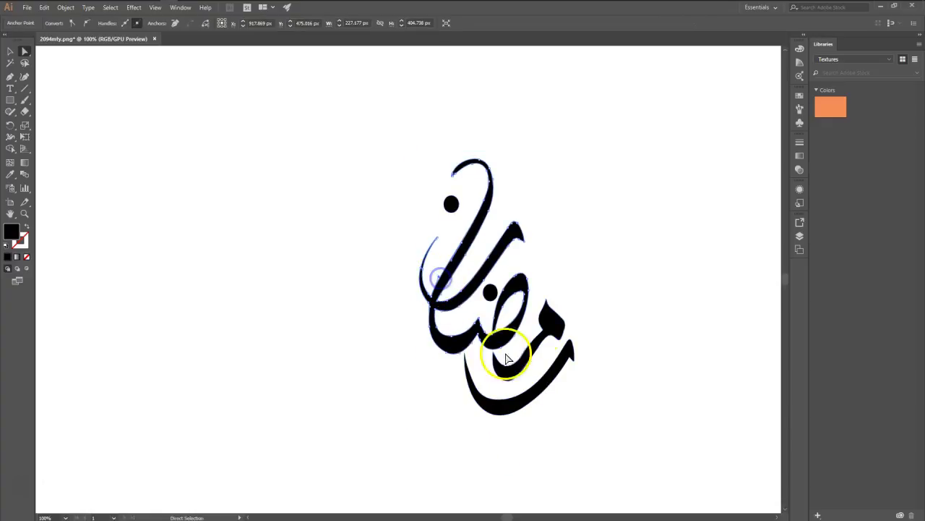
{"action": "left_click", "coordinate": [433, 415]}
{"action": "left_click", "coordinate": [449, 249]}
{"action": "left_click_drag", "start_coordinate": [449, 249], "coordinate": [448, 211]}
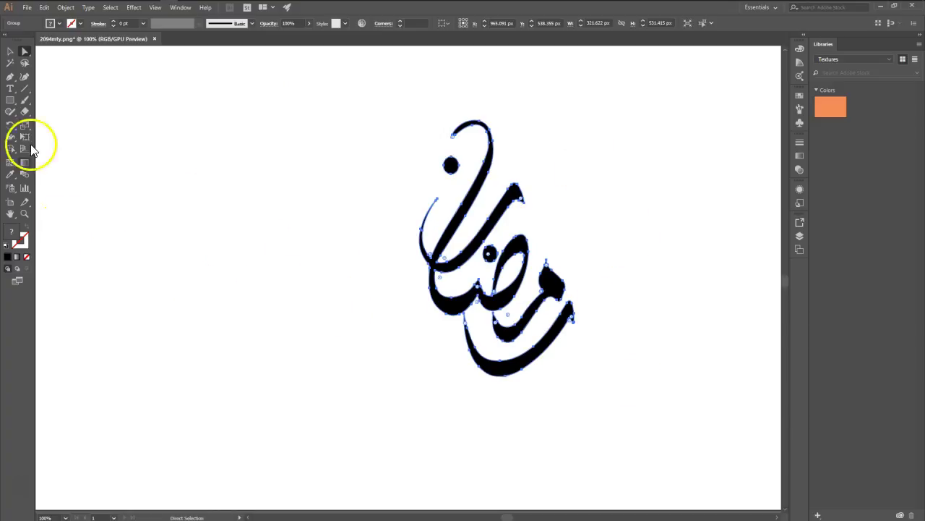
{"action": "left_click", "coordinate": [66, 8]}
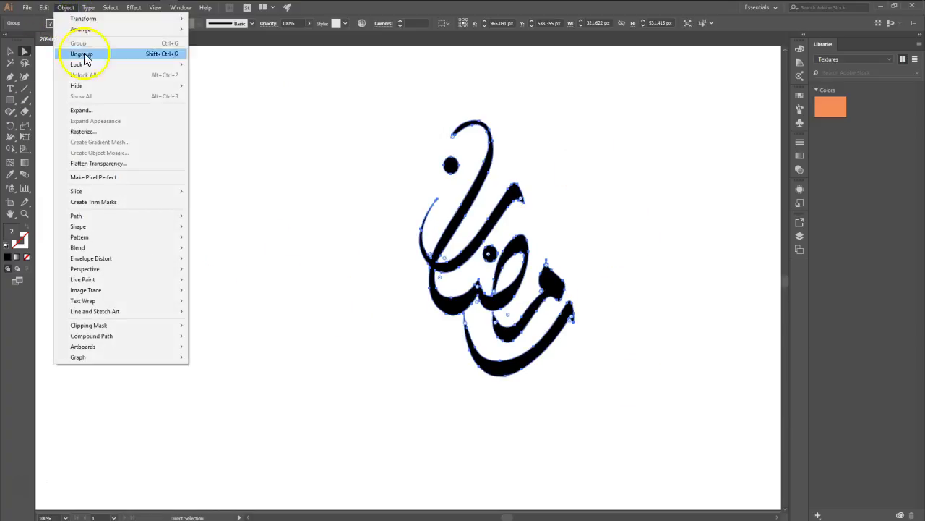
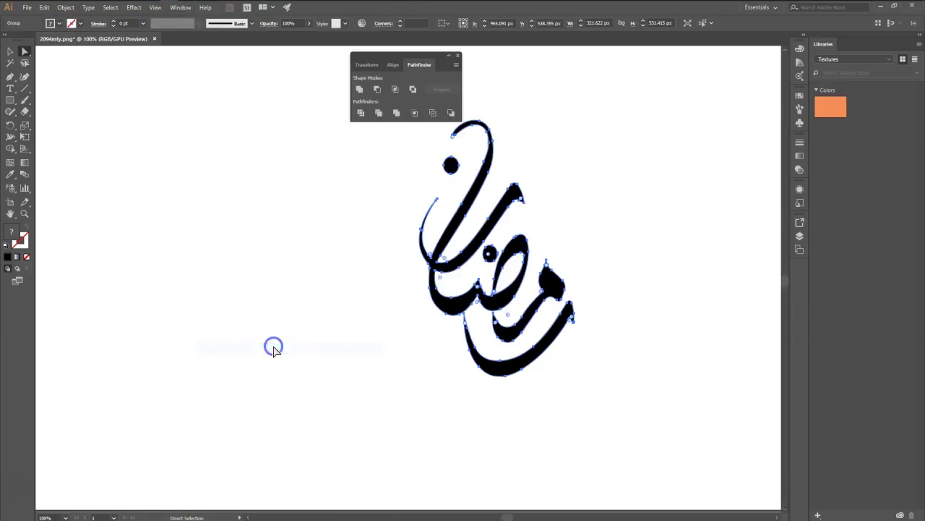
- Unite the Arabic calligraphy shapes into a single shape with Pathfinder
{"action": "left_click", "coordinate": [363, 91]}
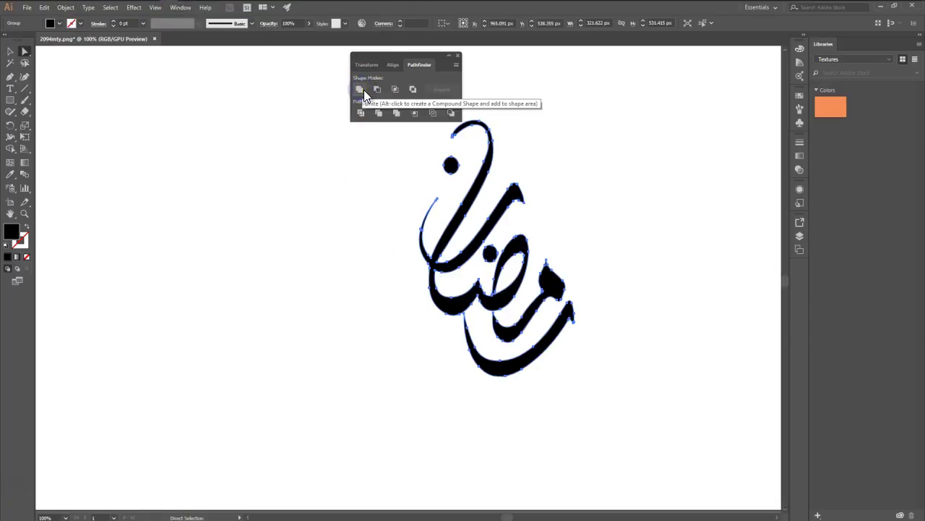
{"action": "left_click", "coordinate": [457, 55]}
{"action": "left_click", "coordinate": [387, 206]}
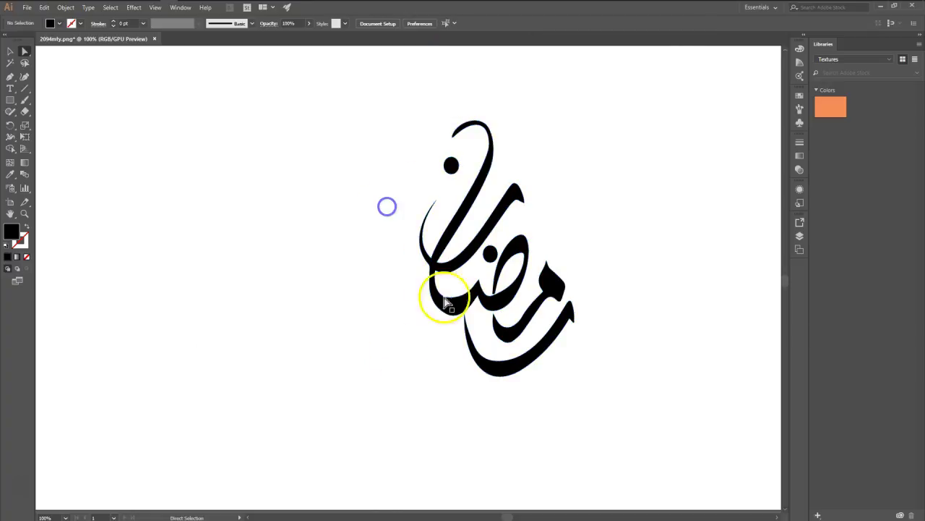
{"action": "left_click", "coordinate": [433, 252]}
- Marquee-select all of the calligraphy paths with Direct Selection
{"action": "left_click", "coordinate": [517, 331]}
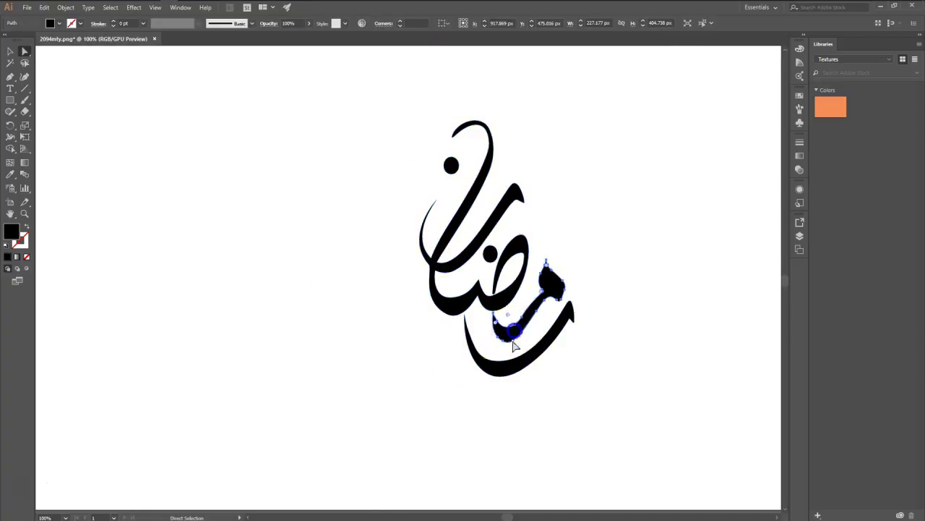
{"action": "left_click", "coordinate": [636, 325]}
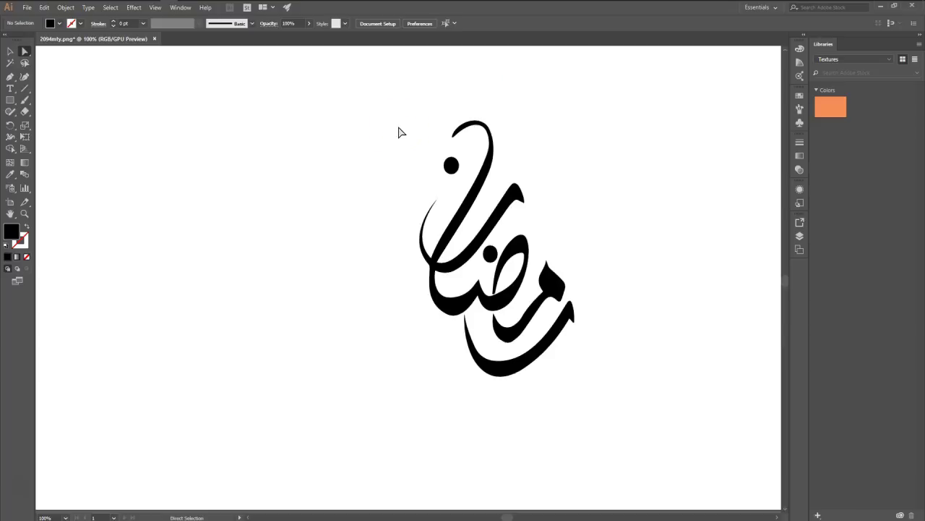
{"action": "left_click_drag", "start_coordinate": [299, 79], "coordinate": [643, 431]}
{"action": "left_click", "coordinate": [44, 7]}
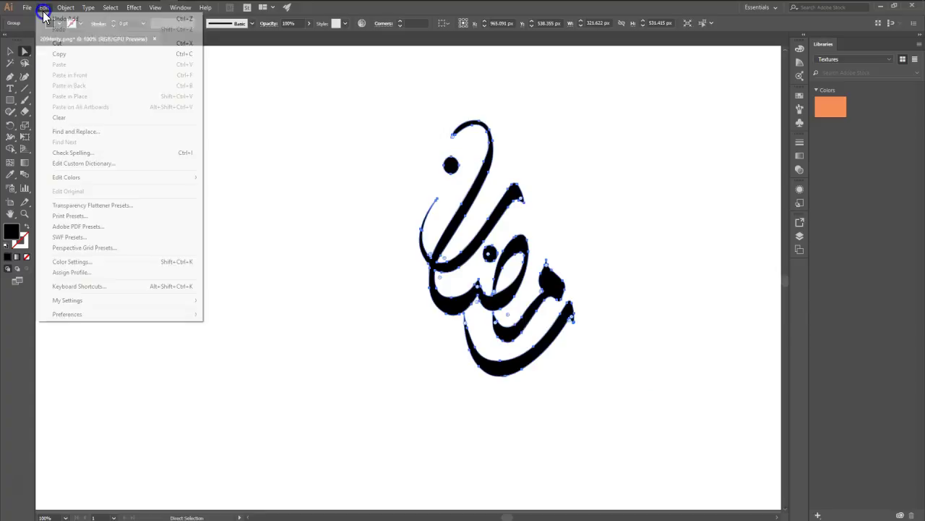
- Copy the calligraphy paths and create a new After Effects composition named Camera01
{"action": "left_click", "coordinate": [59, 54]}
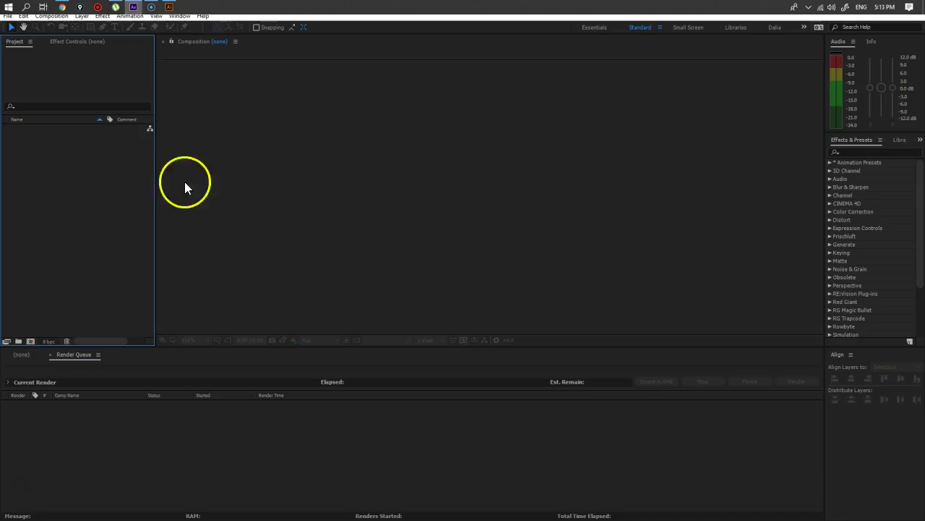
{"action": "left_click", "coordinate": [51, 13]}
{"action": "left_click", "coordinate": [60, 36]}
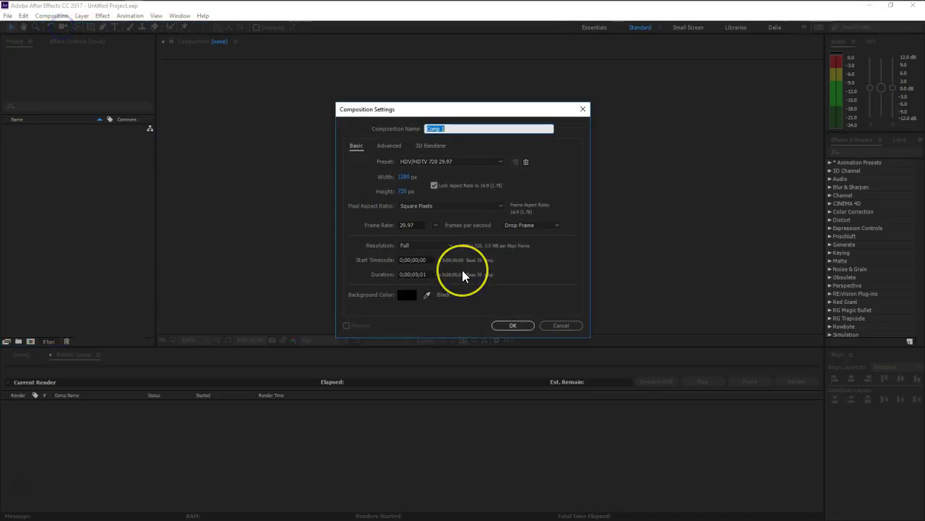
{"action": "type", "text": "Camera0"}
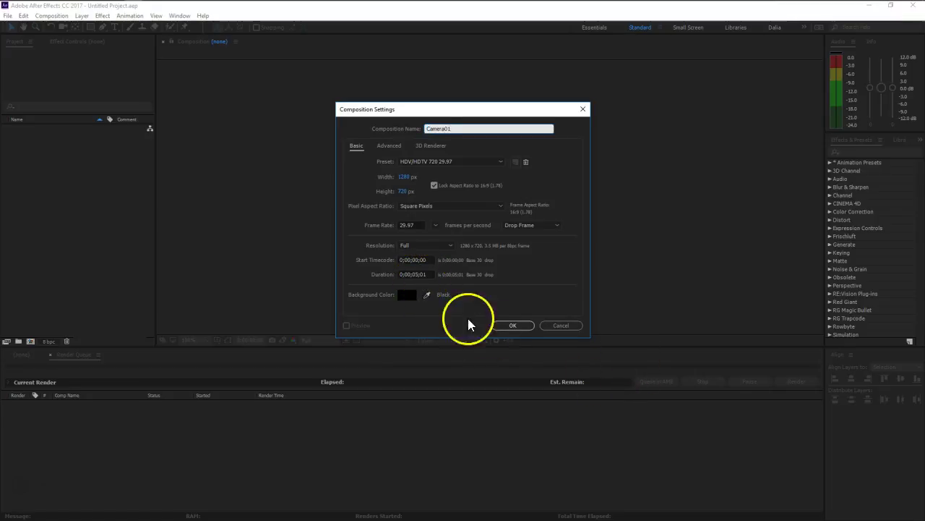
{"action": "left_click", "coordinate": [509, 325]}
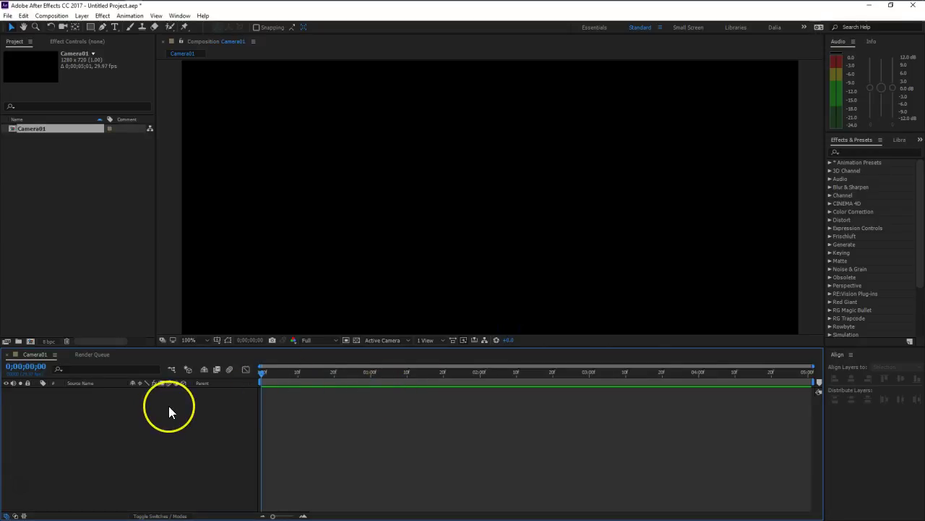
- Create a new solid layer named Masks
{"action": "key", "text": "ctrl+y"}
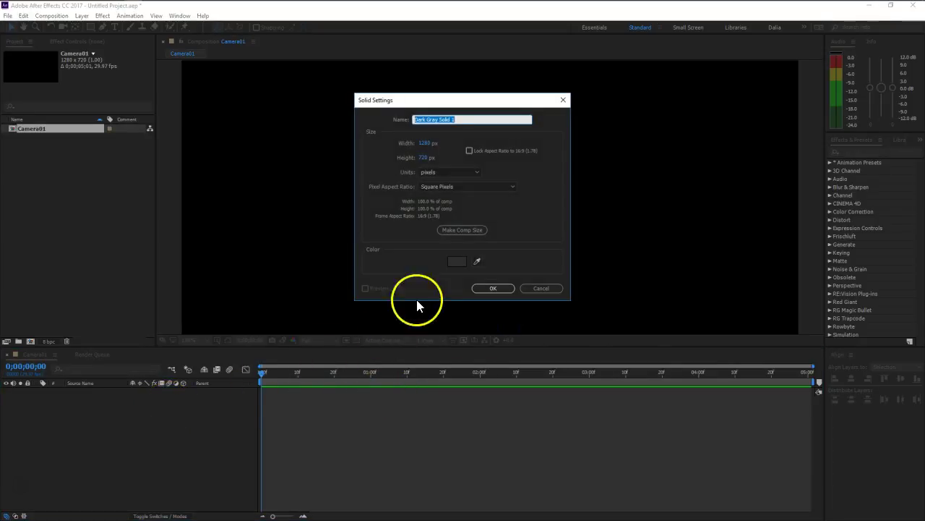
{"action": "type", "text": "Masks"}
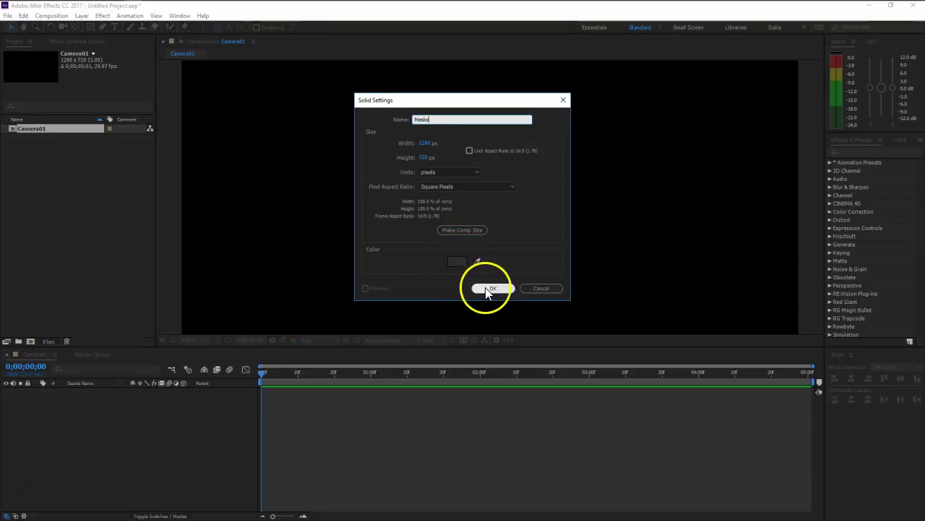
{"action": "left_click", "coordinate": [488, 290]}
- Paste the calligraphy paths as masks onto the Masks solid and check the outlines
{"action": "key", "text": "ctrl+v"}
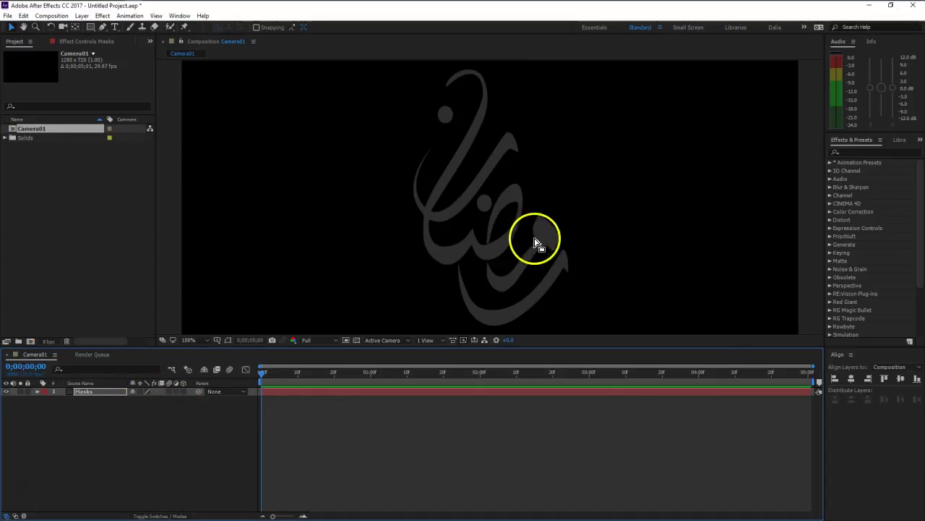
{"action": "left_click", "coordinate": [227, 340]}
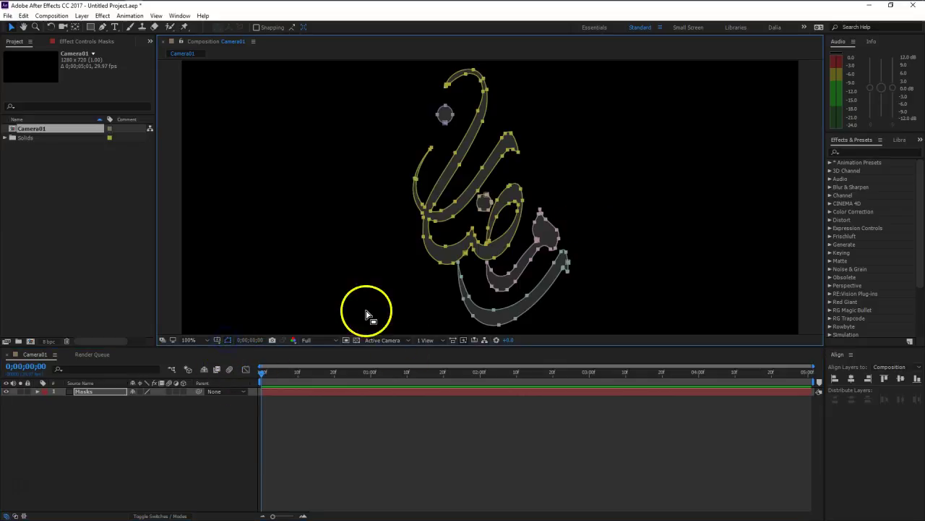
{"action": "left_click", "coordinate": [199, 448]}
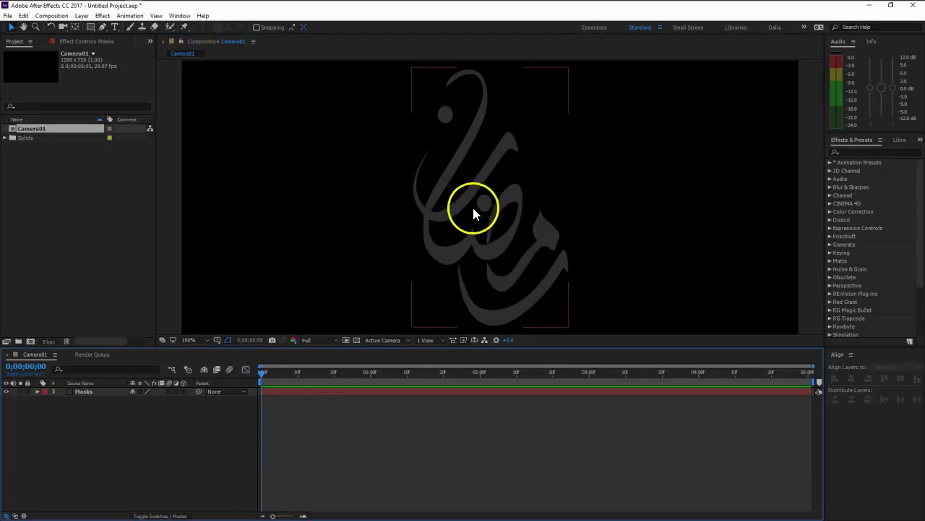
{"action": "key", "text": "comma"}
{"action": "key", "text": "comma"}
{"action": "key", "text": "period"}
{"action": "key", "text": "period"}
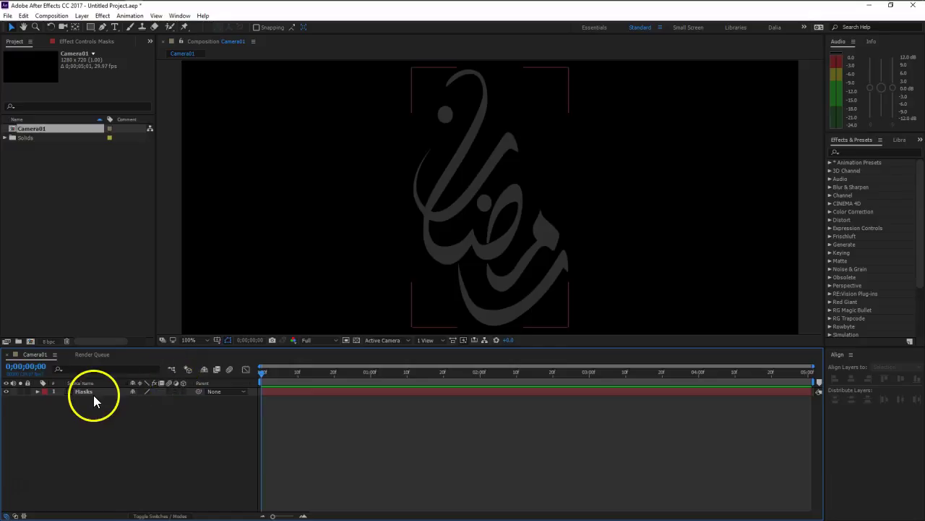
- Turn off the Masks layer's eye switch to hide it
{"action": "left_click", "coordinate": [83, 391]}
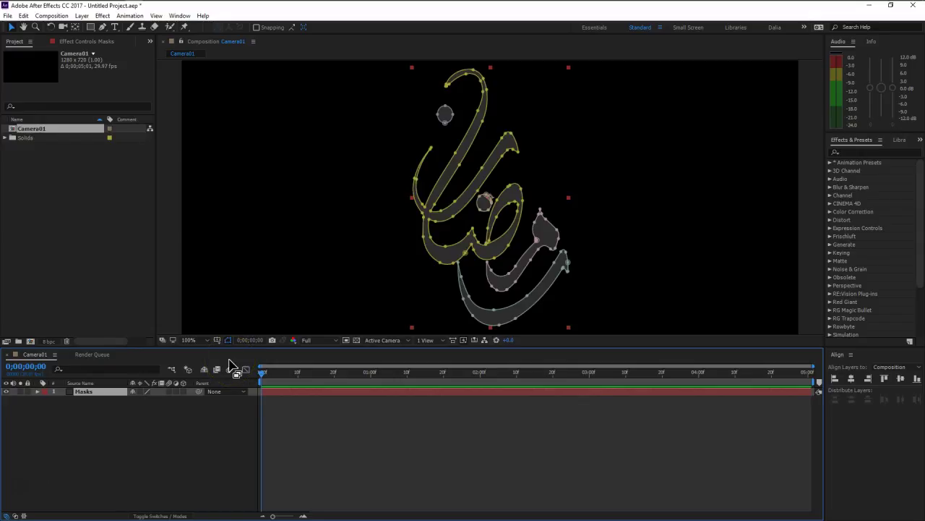
{"action": "left_click", "coordinate": [5, 391]}
{"action": "left_click", "coordinate": [101, 454]}
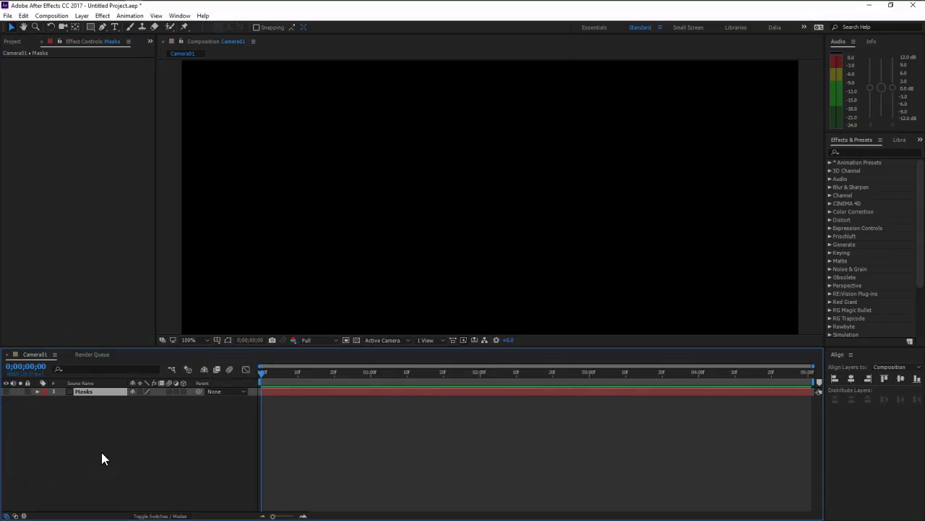
- Add a new solid named E3D and apply the Element effect to it
{"action": "key", "text": "ctrl+y"}
{"action": "type", "text": "E3D"}
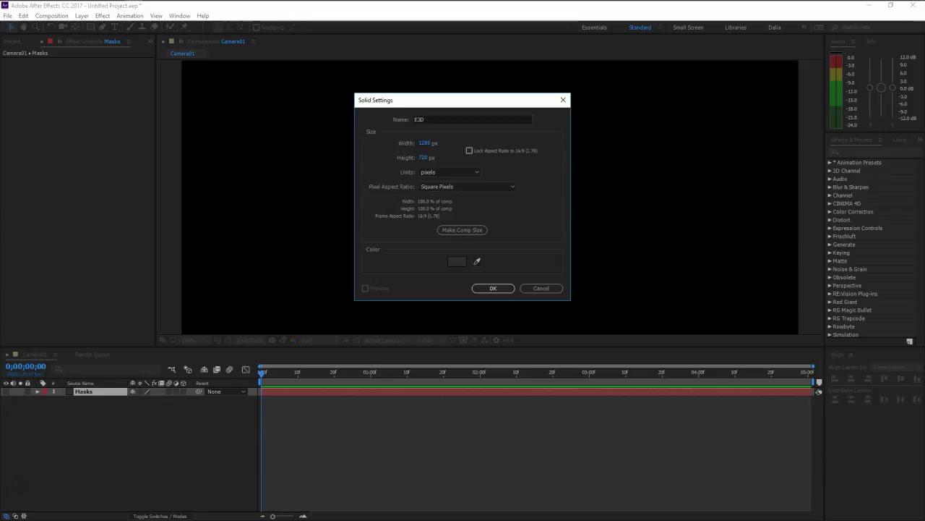
{"action": "key", "text": "Return"}
{"action": "key", "text": "ctrl+space"}
{"action": "type", "text": "ele"}
{"action": "key", "text": "Return"}
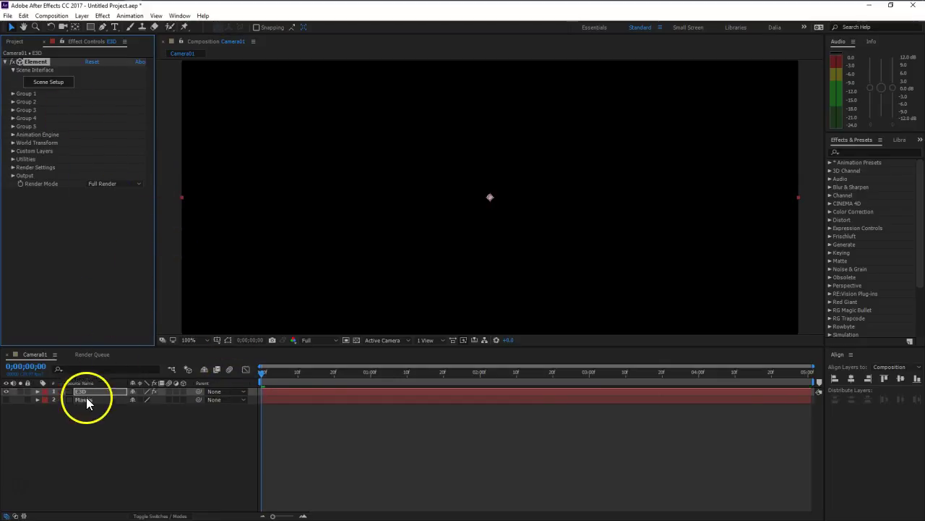
- Set Element's Custom Layers Path Layer 1 to the Masks layer
{"action": "left_click", "coordinate": [84, 399]}
{"action": "left_click", "coordinate": [82, 392]}
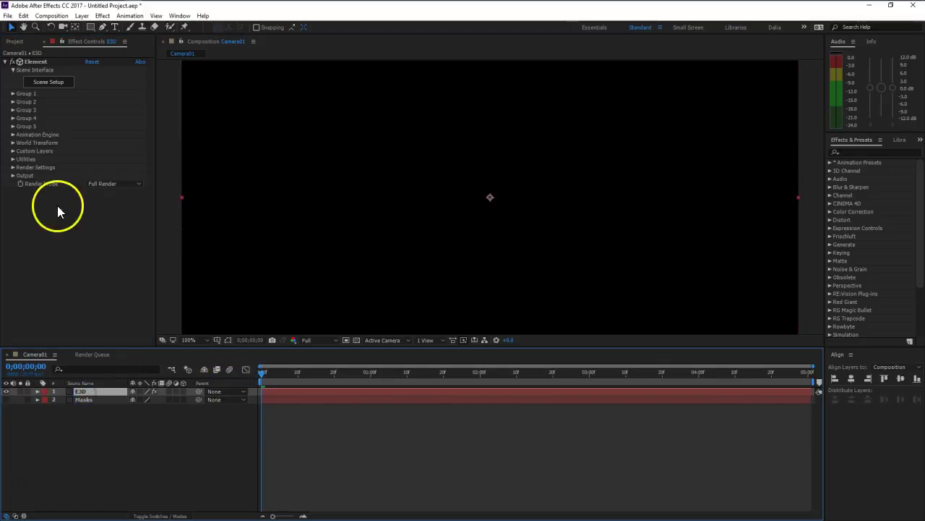
{"action": "left_click", "coordinate": [13, 150]}
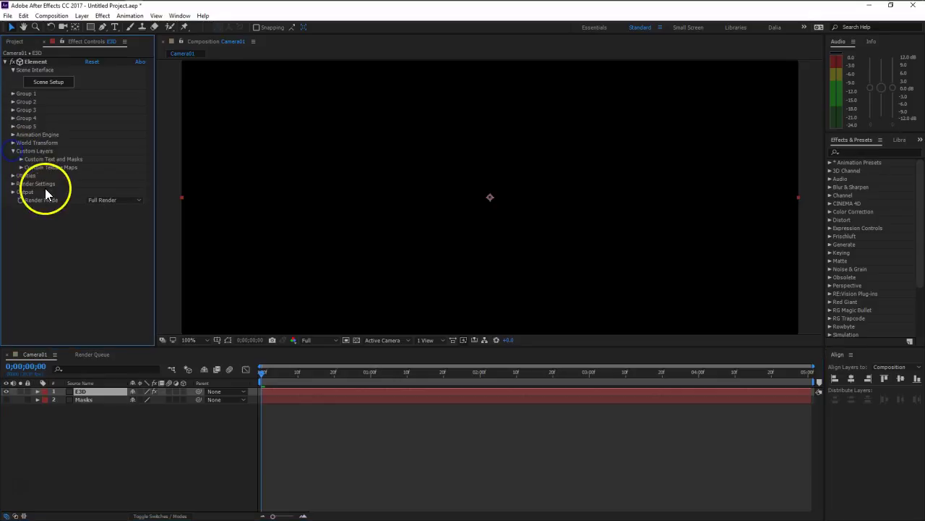
{"action": "left_click", "coordinate": [20, 159]}
{"action": "left_click", "coordinate": [90, 167]}
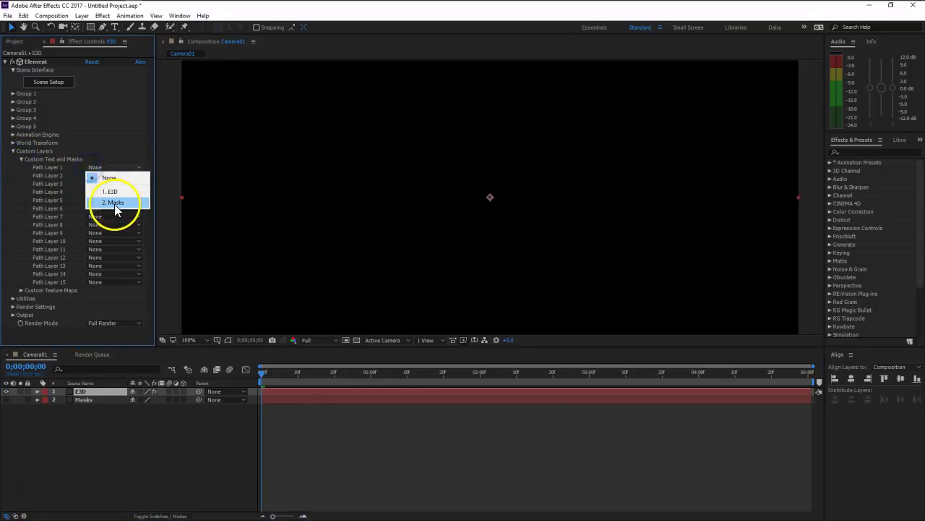
{"action": "left_click", "coordinate": [113, 202]}
{"action": "left_click", "coordinate": [13, 151]}
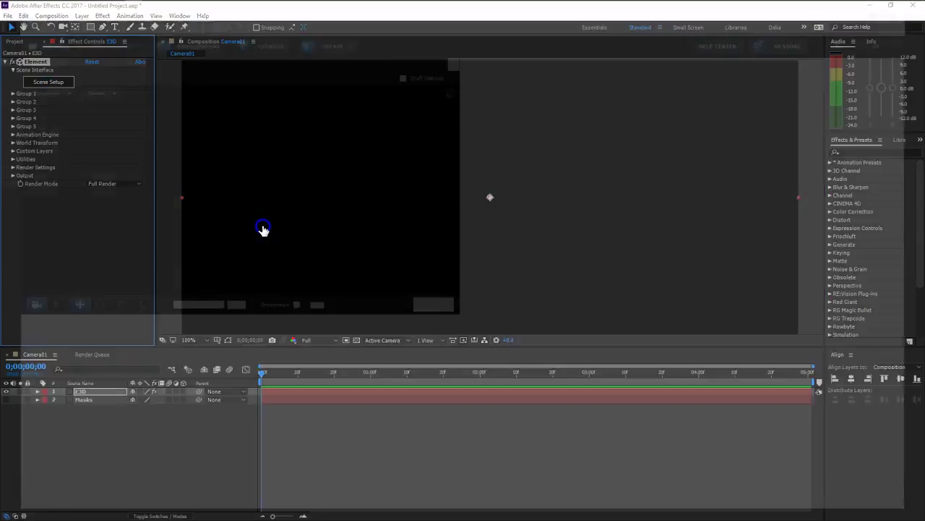
- In Scene Setup, extrude the calligraphy masks into a 3D model and inspect it
{"action": "left_click", "coordinate": [400, 209]}
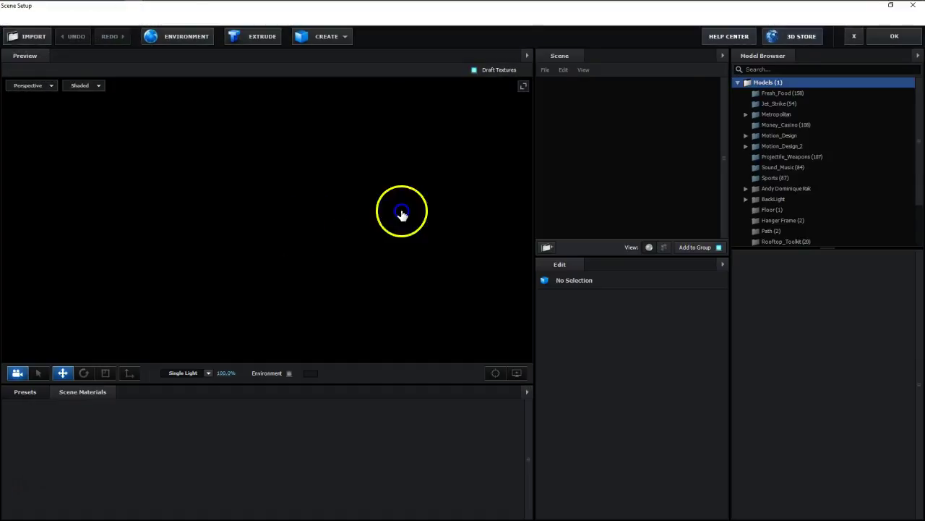
{"action": "left_click", "coordinate": [262, 36]}
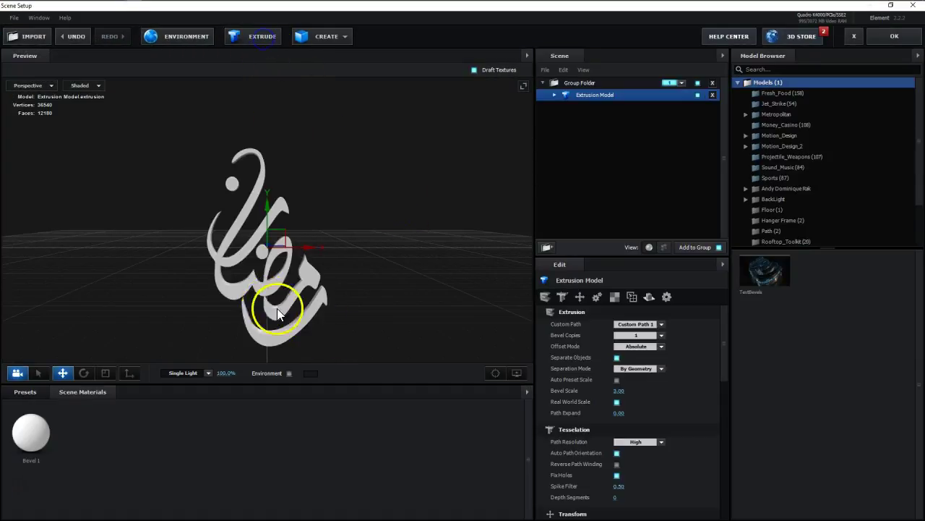
{"action": "left_click_drag", "start_coordinate": [181, 290], "coordinate": [258, 176]}
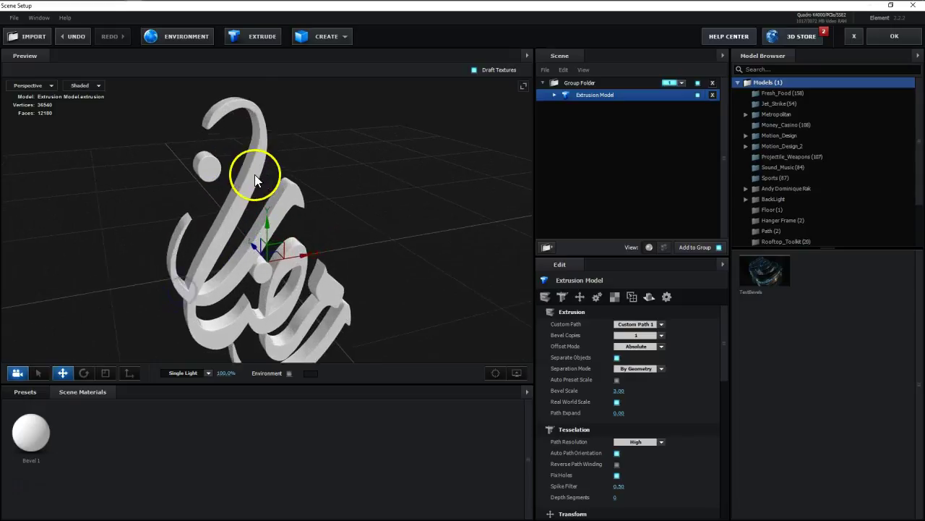
{"action": "scroll", "coordinate": [335, 185], "scroll_direction": "up", "scroll_amount": 5}
{"action": "left_click_drag", "start_coordinate": [376, 202], "coordinate": [196, 122]}
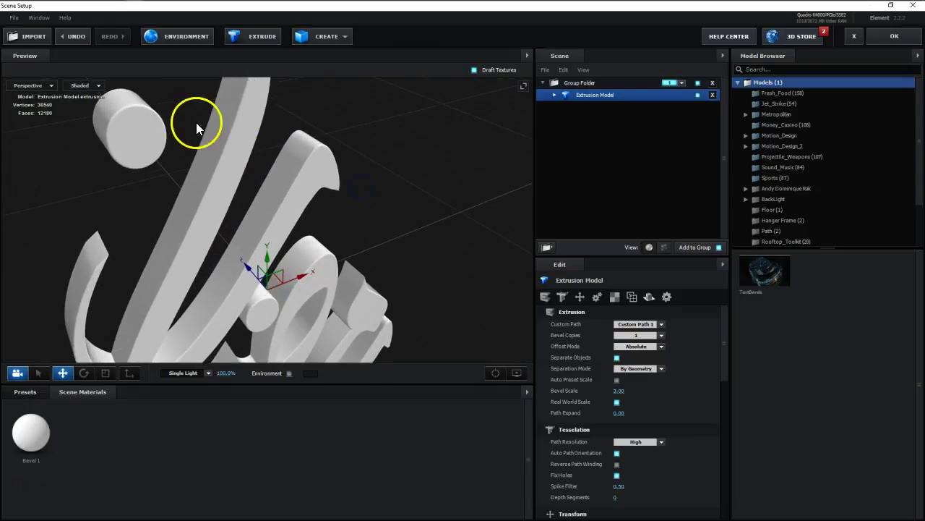
{"action": "mouse_move", "coordinate": [250, 196]}
{"action": "left_mouse_down"}
{"action": "mouse_move", "coordinate": [263, 211]}
{"action": "mouse_move", "coordinate": [263, 193]}
{"action": "mouse_move", "coordinate": [238, 170]}
{"action": "left_mouse_up"}
{"action": "scroll", "coordinate": [281, 225], "scroll_direction": "up", "scroll_amount": 3}
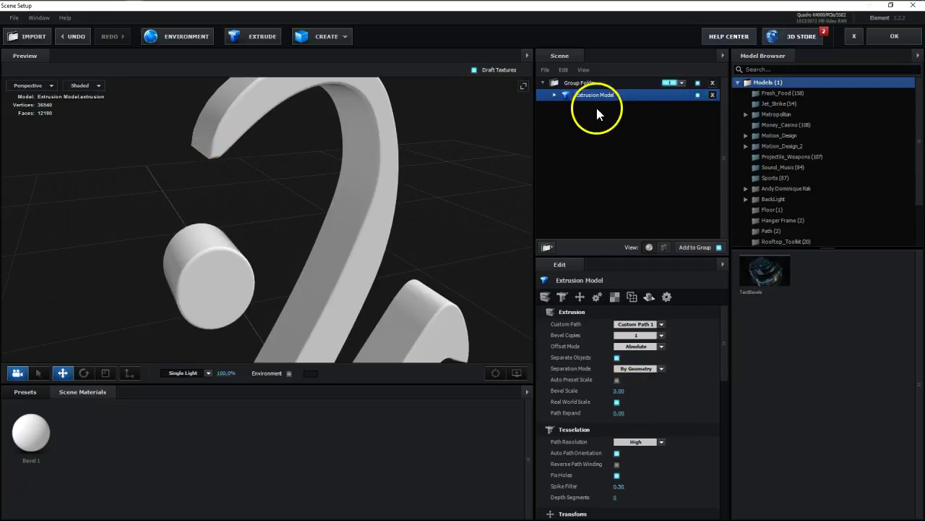
{"action": "scroll", "coordinate": [671, 376], "scroll_direction": "down", "scroll_amount": 5}
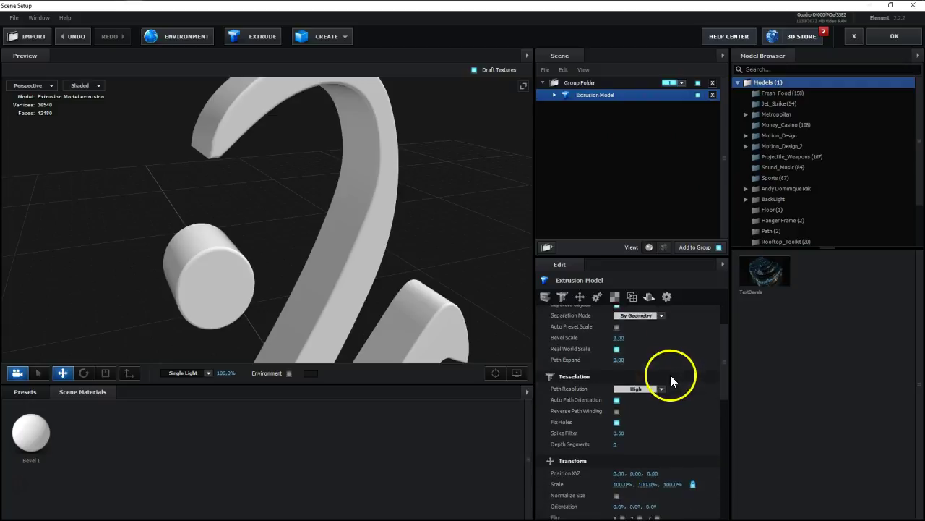
- Set Path Resolution to Extreme, after briefly trying Ultra
{"action": "left_click", "coordinate": [638, 340]}
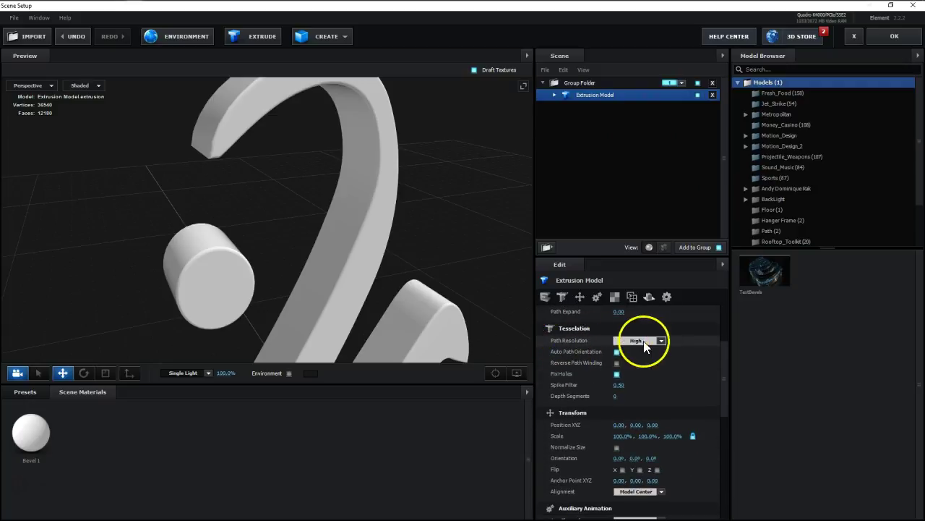
{"action": "left_click", "coordinate": [645, 375]}
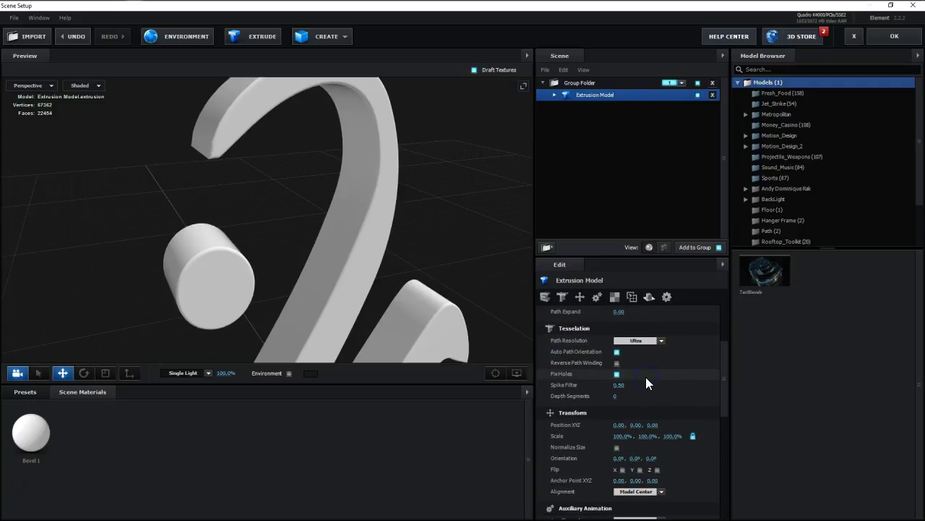
{"action": "left_click", "coordinate": [660, 341]}
{"action": "left_click", "coordinate": [651, 387]}
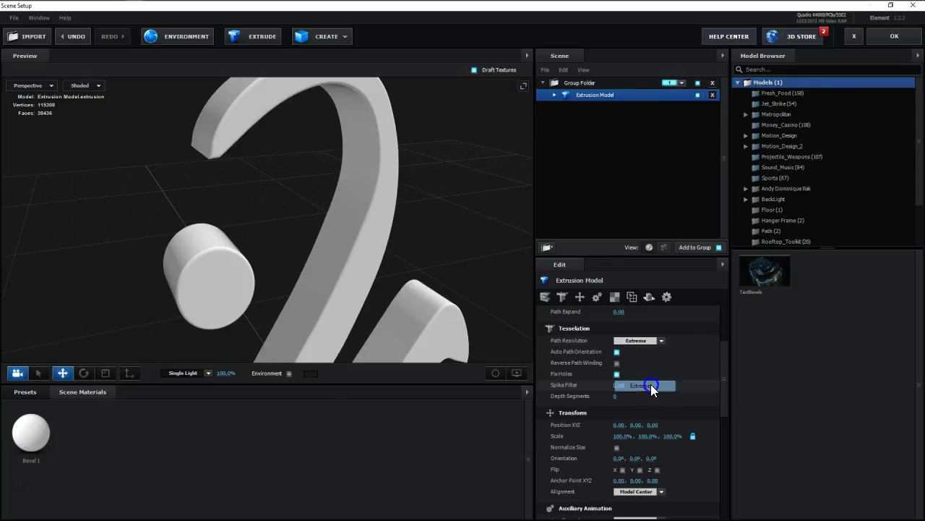
{"action": "mouse_move", "coordinate": [404, 247]}
{"action": "left_mouse_down"}
{"action": "mouse_move", "coordinate": [296, 224]}
{"action": "mouse_move", "coordinate": [400, 275]}
{"action": "mouse_move", "coordinate": [388, 268]}
{"action": "left_mouse_up"}
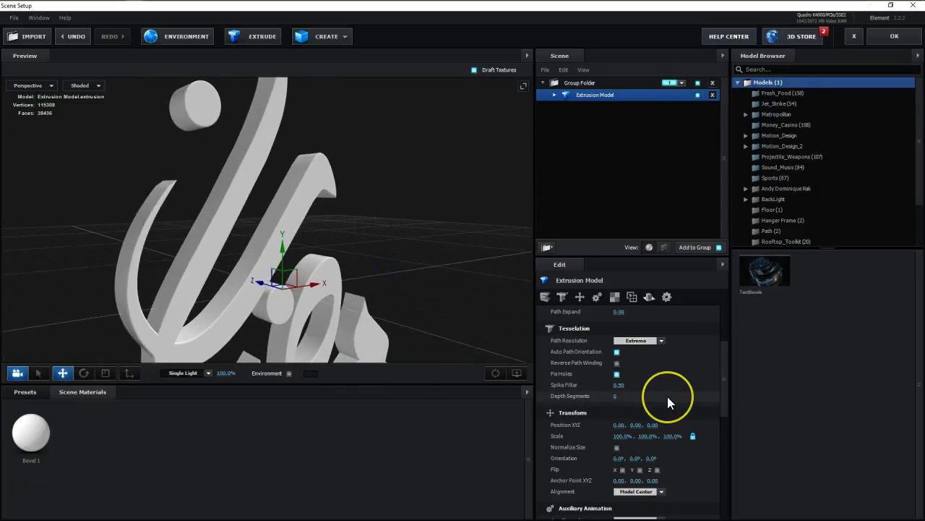
- Set texture mapping to Box Repeat with UV Repeat 2.00 by 2.00
{"action": "scroll", "coordinate": [644, 382], "scroll_direction": "down", "scroll_amount": 3}
{"action": "scroll", "coordinate": [592, 407], "scroll_direction": "down", "scroll_amount": 5}
{"action": "scroll", "coordinate": [584, 426], "scroll_direction": "up", "scroll_amount": 4}
{"action": "scroll", "coordinate": [584, 427], "scroll_direction": "up", "scroll_amount": 4}
{"action": "left_click_drag", "start_coordinate": [206, 234], "coordinate": [221, 222]}
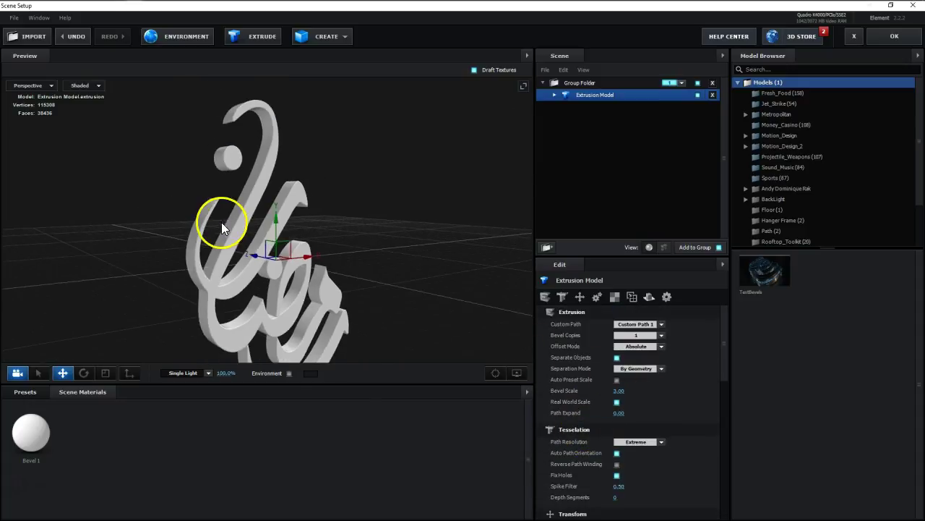
{"action": "scroll", "coordinate": [591, 366], "scroll_direction": "down", "scroll_amount": 3}
{"action": "scroll", "coordinate": [595, 373], "scroll_direction": "down", "scroll_amount": 2}
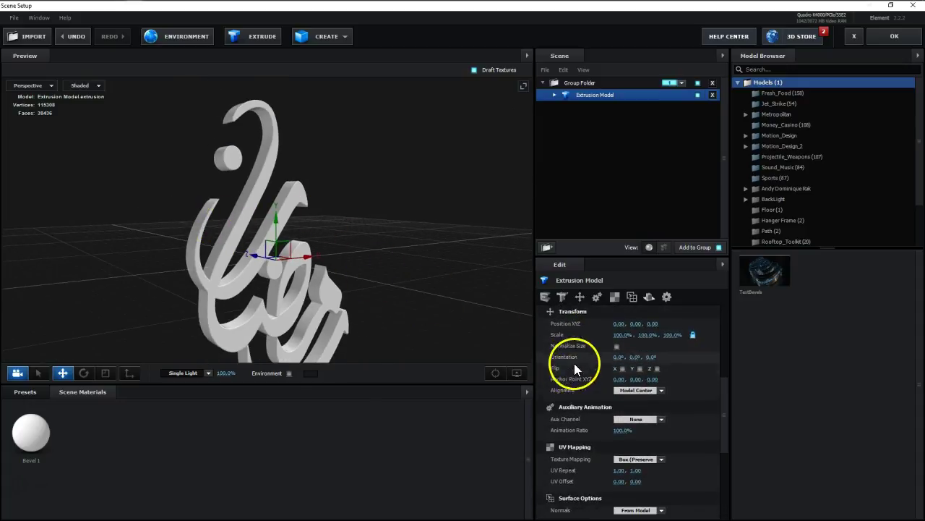
{"action": "scroll", "coordinate": [574, 363], "scroll_direction": "down", "scroll_amount": 3}
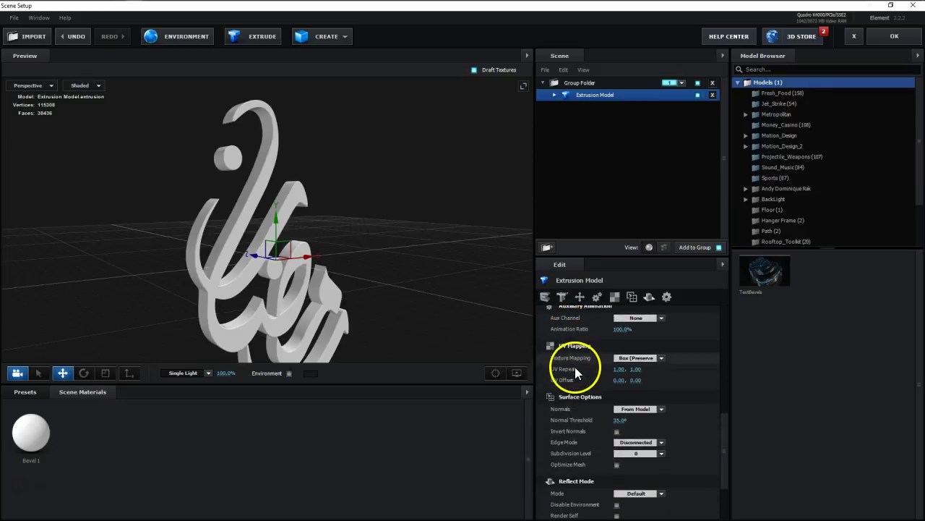
{"action": "left_click", "coordinate": [645, 358]}
{"action": "left_click", "coordinate": [658, 386]}
{"action": "left_click", "coordinate": [622, 369]}
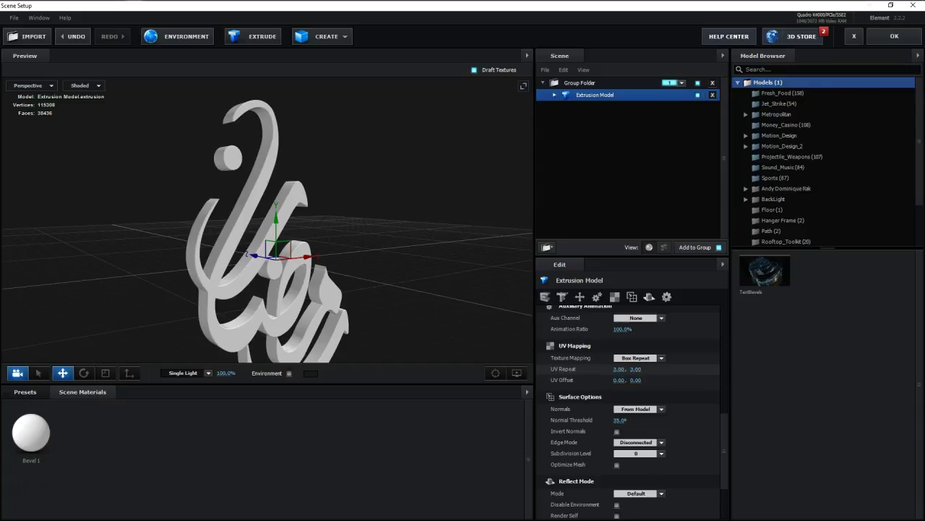
{"action": "left_click", "coordinate": [906, 444]}
- Set Reflect Mode to Environment and orbit the model to check the reflections
{"action": "left_click_drag", "start_coordinate": [326, 264], "coordinate": [355, 227]}
{"action": "mouse_move", "coordinate": [381, 199]}
{"action": "left_mouse_down"}
{"action": "mouse_move", "coordinate": [234, 196]}
{"action": "mouse_move", "coordinate": [485, 325]}
{"action": "left_mouse_up"}
{"action": "scroll", "coordinate": [603, 469], "scroll_direction": "down", "scroll_amount": 3}
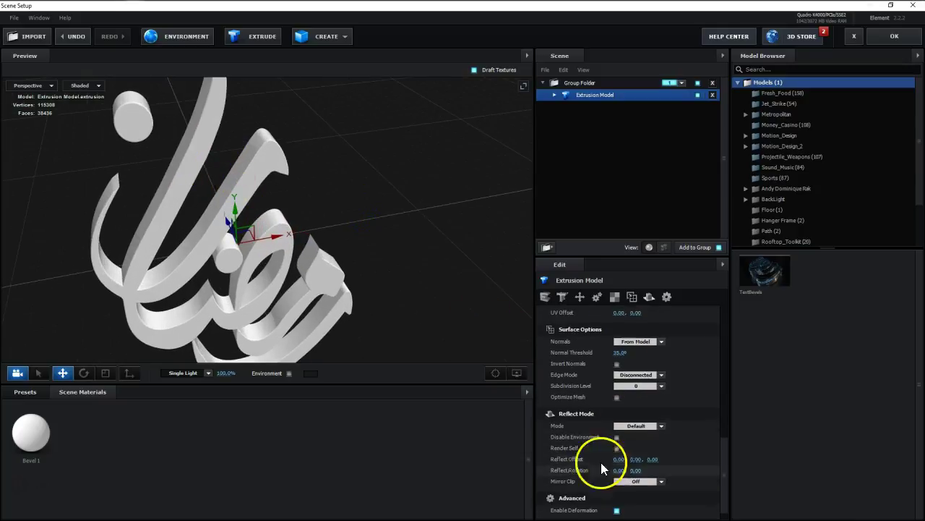
{"action": "left_click", "coordinate": [640, 426]}
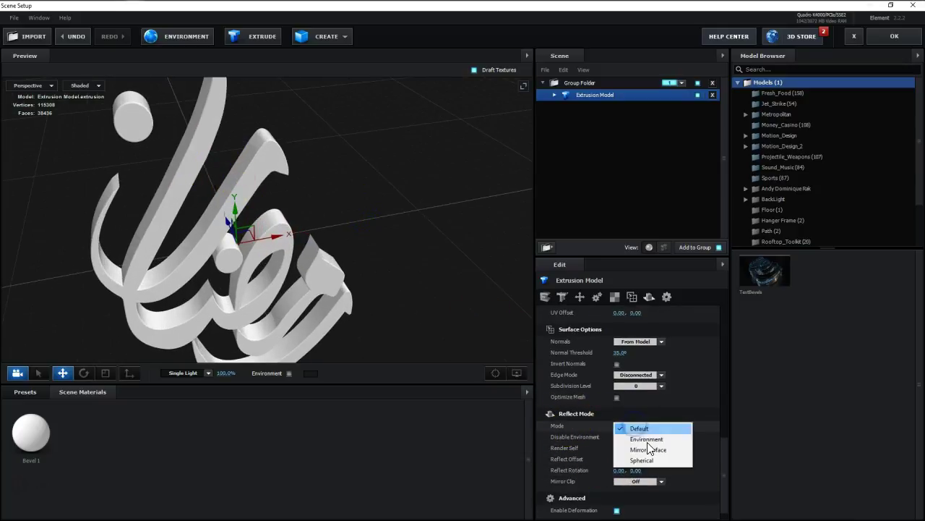
{"action": "left_click", "coordinate": [646, 439]}
{"action": "mouse_move", "coordinate": [384, 275]}
{"action": "left_mouse_down"}
{"action": "mouse_move", "coordinate": [355, 258]}
{"action": "mouse_move", "coordinate": [405, 257]}
{"action": "mouse_move", "coordinate": [390, 272]}
{"action": "left_mouse_up"}
{"action": "mouse_move", "coordinate": [264, 252]}
{"action": "left_mouse_down"}
{"action": "mouse_move", "coordinate": [374, 229]}
{"action": "mouse_move", "coordinate": [282, 238]}
{"action": "left_mouse_up"}
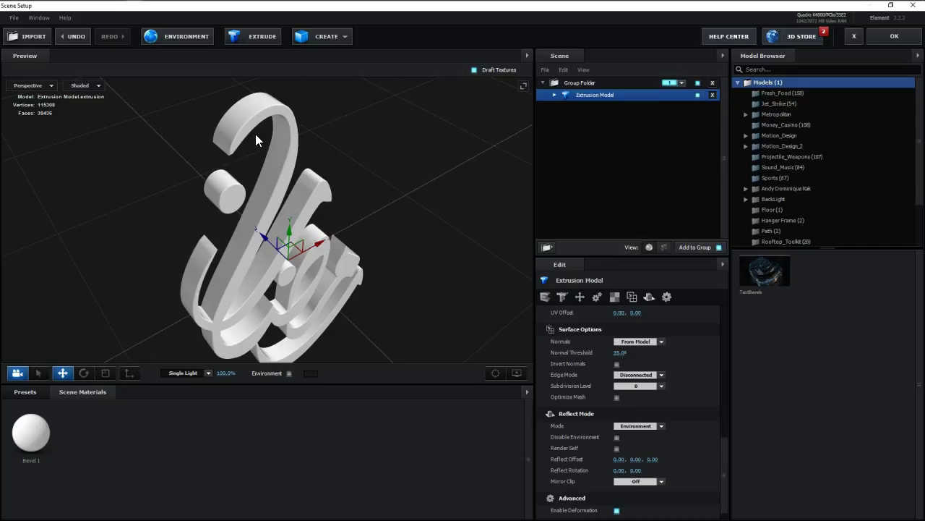
{"action": "mouse_move", "coordinate": [223, 319]}
{"action": "left_mouse_down"}
{"action": "mouse_move", "coordinate": [204, 287]}
{"action": "mouse_move", "coordinate": [217, 300]}
{"action": "left_mouse_up"}
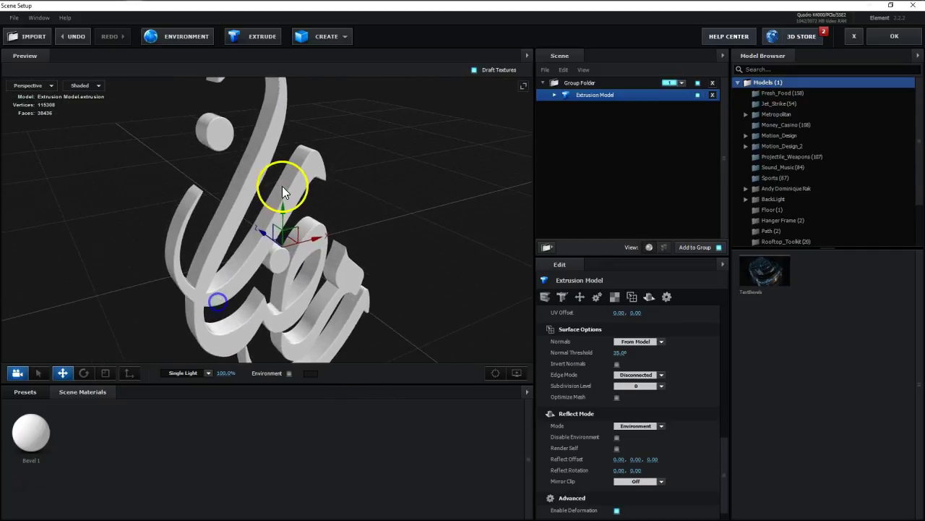
{"action": "left_click_drag", "start_coordinate": [352, 180], "coordinate": [351, 213]}
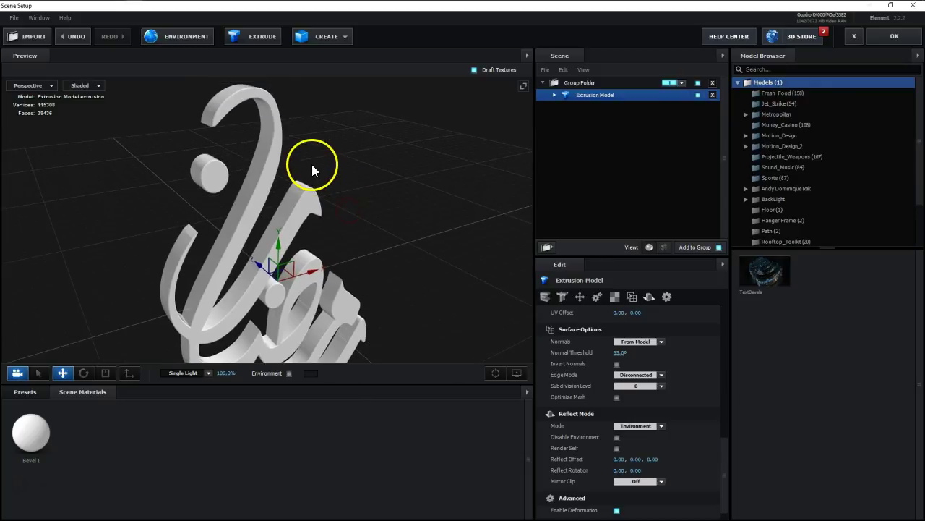
- Orbit and zoom the preview to an upright, closer view of the calligraphy model
{"action": "left_click_drag", "start_coordinate": [355, 190], "coordinate": [370, 201]}
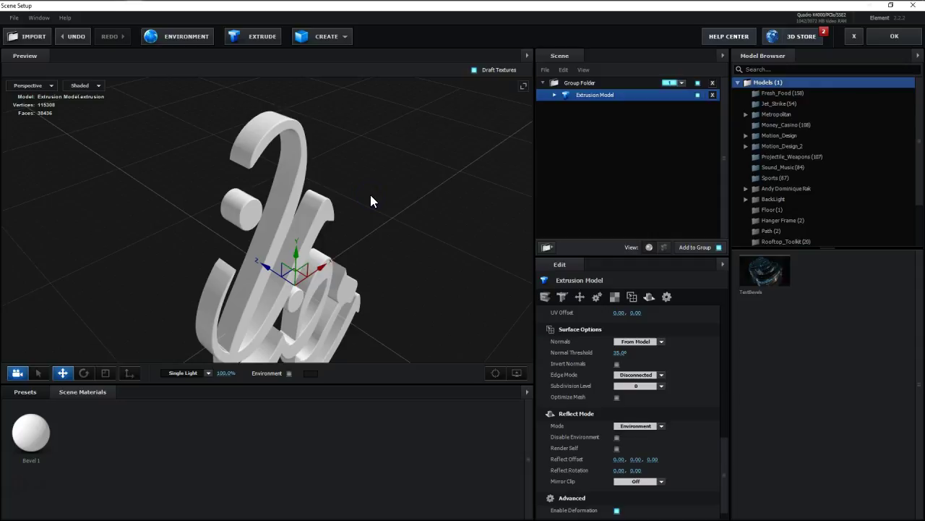
{"action": "scroll", "coordinate": [370, 195], "scroll_direction": "up", "scroll_amount": 3}
{"action": "mouse_move", "coordinate": [268, 155]}
{"action": "left_mouse_down"}
{"action": "mouse_move", "coordinate": [260, 145]}
{"action": "mouse_move", "coordinate": [261, 162]}
{"action": "left_mouse_up"}
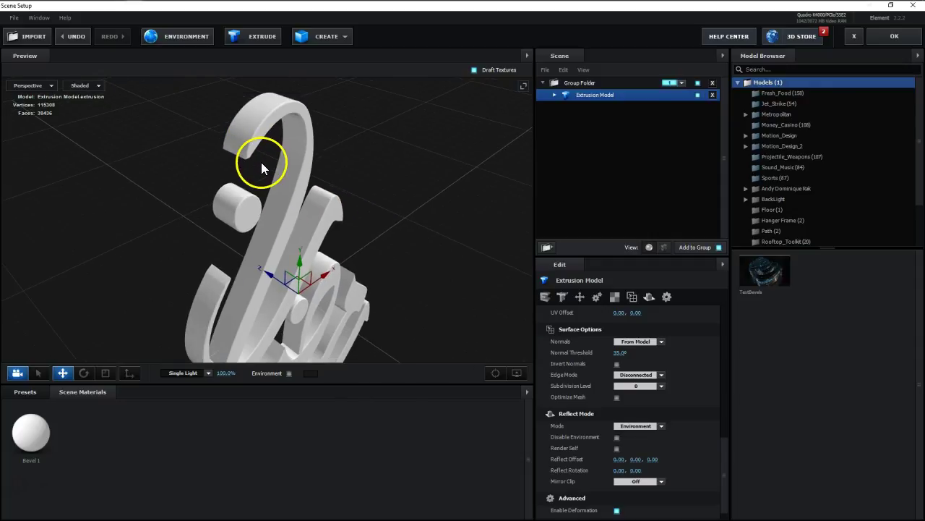
{"action": "mouse_move", "coordinate": [418, 253]}
{"action": "left_mouse_down"}
{"action": "mouse_move", "coordinate": [387, 215]}
{"action": "mouse_move", "coordinate": [394, 235]}
{"action": "left_mouse_up"}
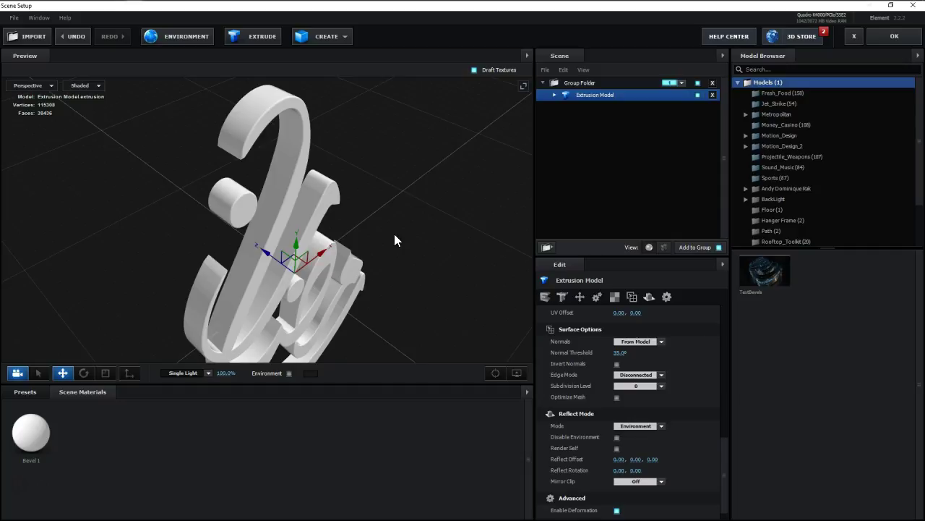
- Add a group folder, move the Extrusion Model into it, and name it Front
{"action": "left_click", "coordinate": [548, 246]}
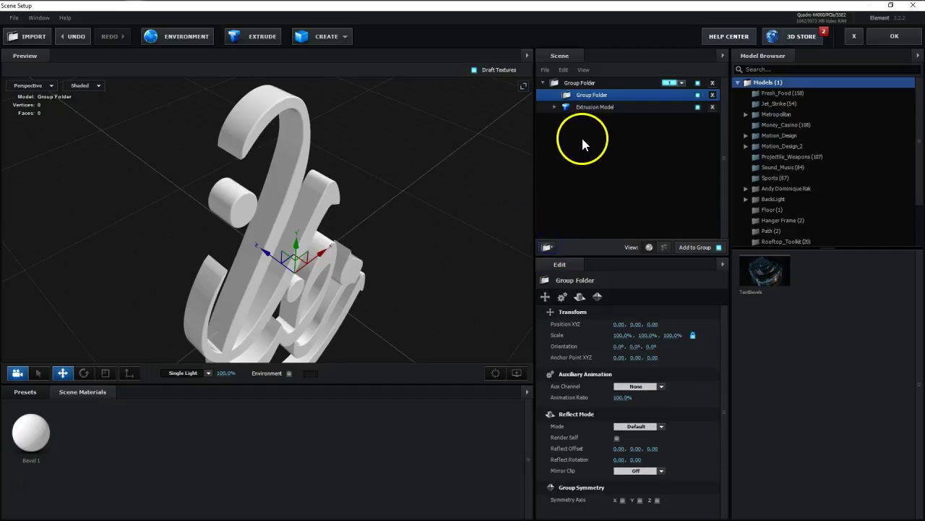
{"action": "left_click_drag", "start_coordinate": [585, 108], "coordinate": [586, 98]}
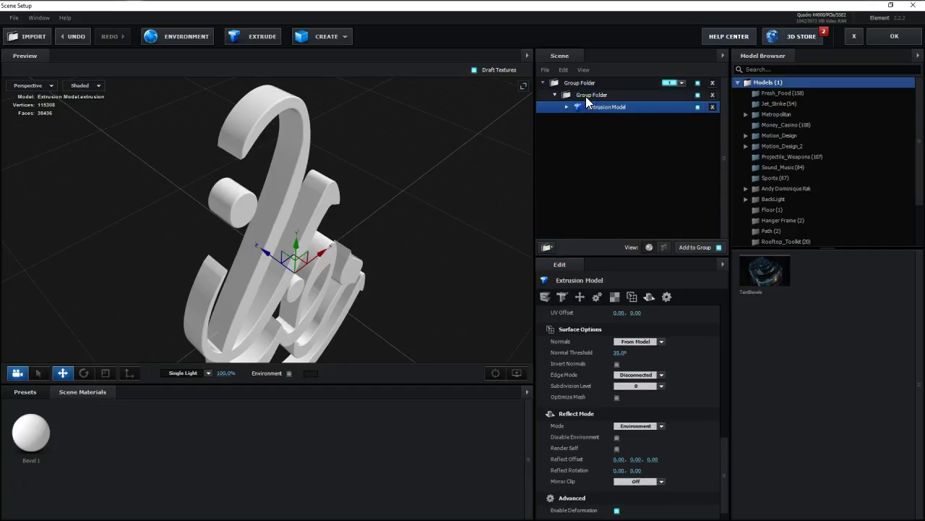
{"action": "double_click", "coordinate": [586, 96]}
{"action": "type", "text": "Front"}
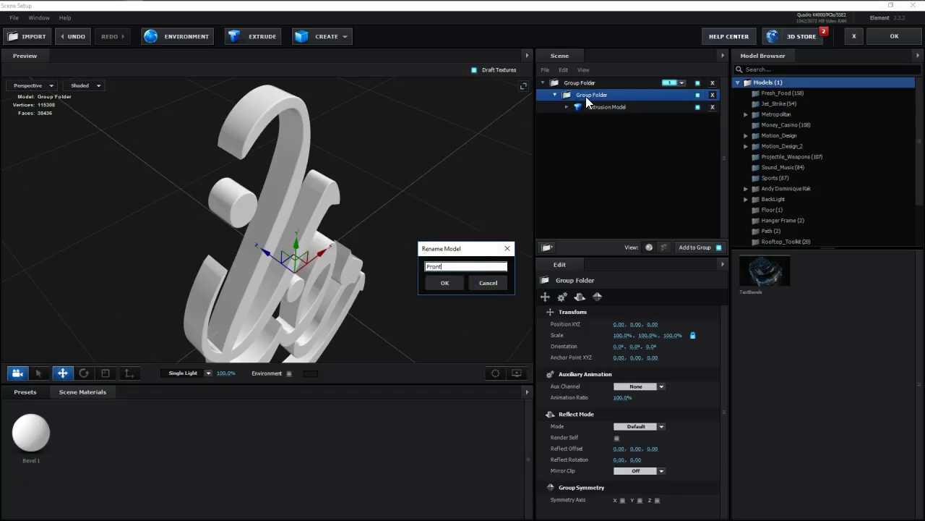
{"action": "key", "text": "Return"}
- Select the Extrusion Model's Bevel 1 material and bring up the material presets library
{"action": "left_click", "coordinate": [589, 108]}
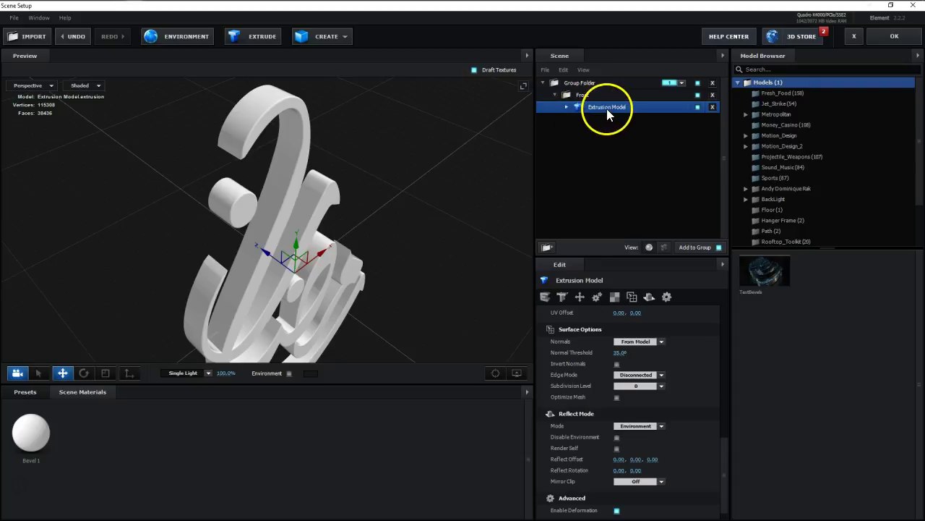
{"action": "left_click_drag", "start_coordinate": [387, 341], "coordinate": [389, 290]}
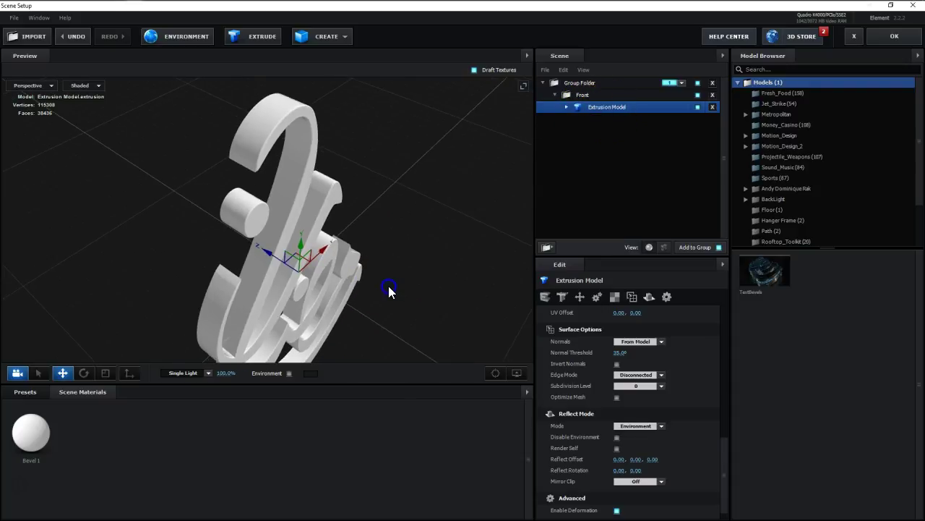
{"action": "left_click", "coordinate": [608, 121]}
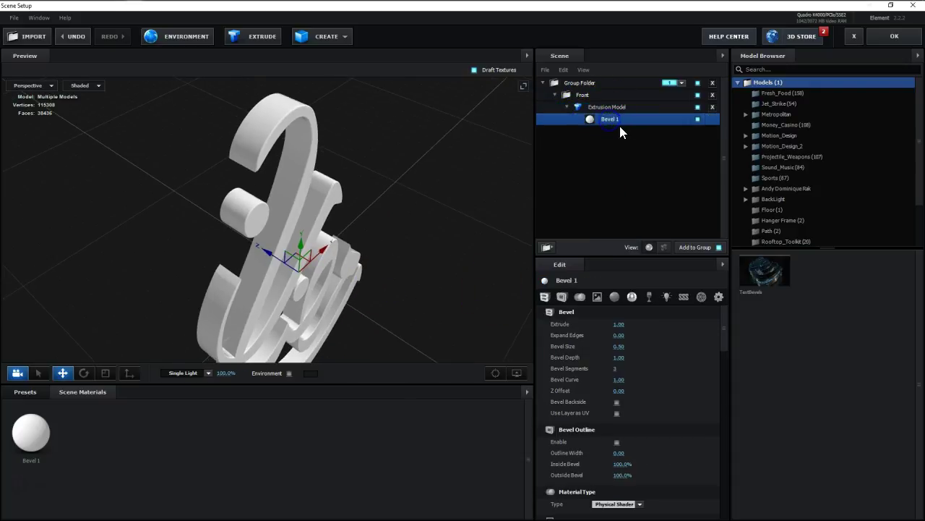
{"action": "left_click", "coordinate": [46, 394]}
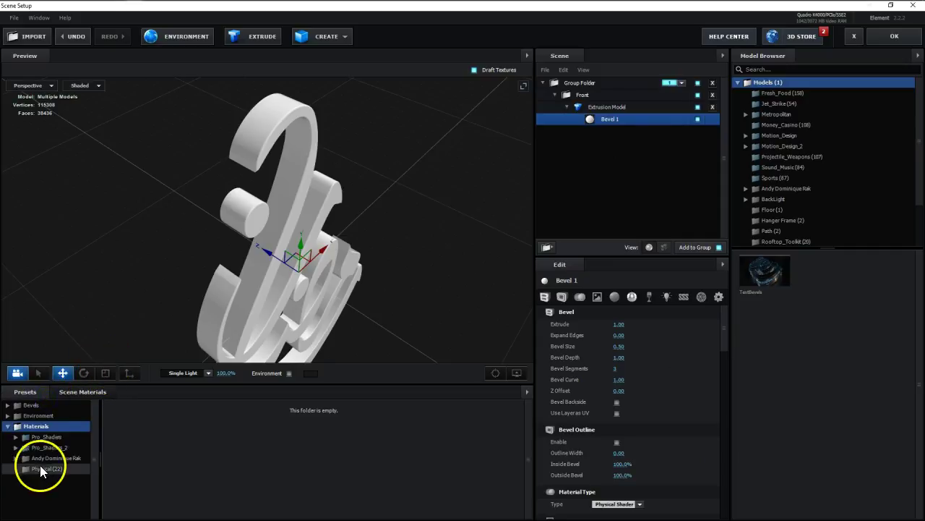
- Apply the wood_bamboo_black material from Pro_Shaders_2 to Bevel 1
{"action": "double_click", "coordinate": [52, 448]}
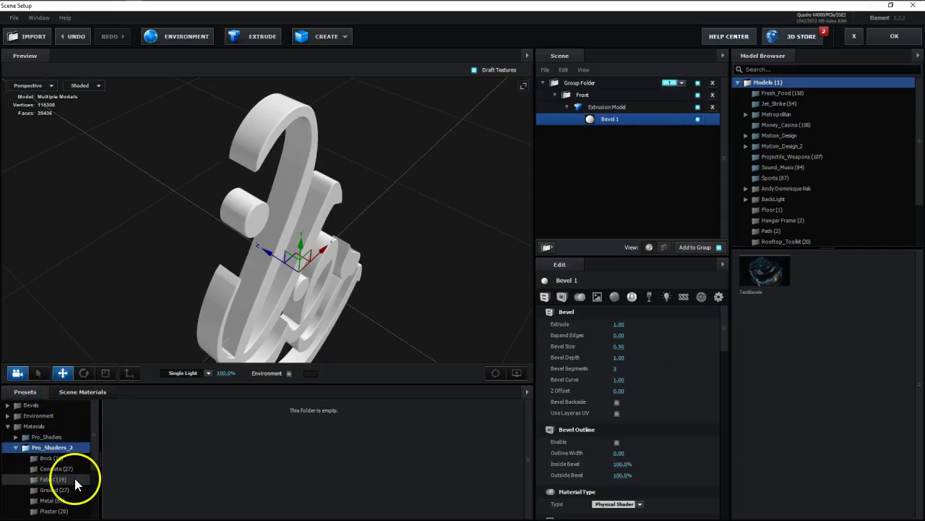
{"action": "scroll", "coordinate": [75, 478], "scroll_direction": "down", "scroll_amount": 1}
{"action": "scroll", "coordinate": [75, 478], "scroll_direction": "down", "scroll_amount": 2}
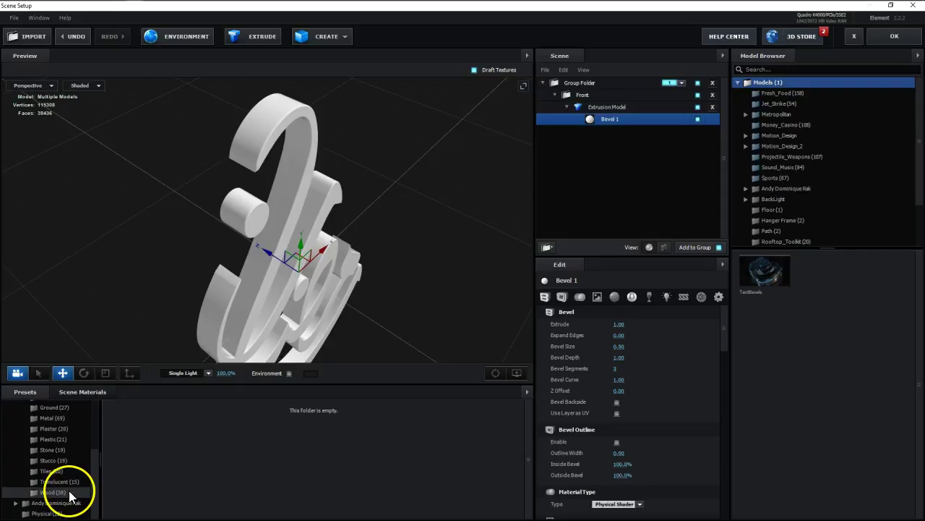
{"action": "left_click", "coordinate": [68, 491]}
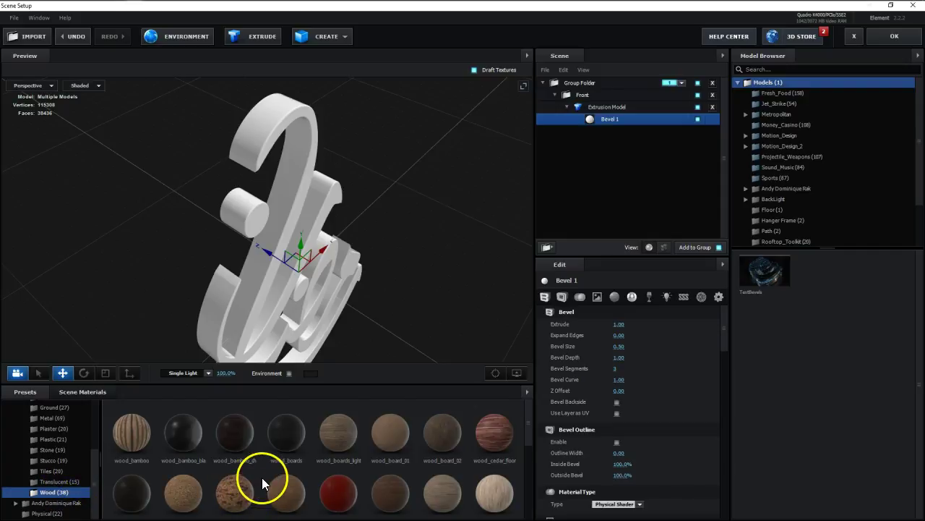
{"action": "scroll", "coordinate": [261, 478], "scroll_direction": "down", "scroll_amount": 3}
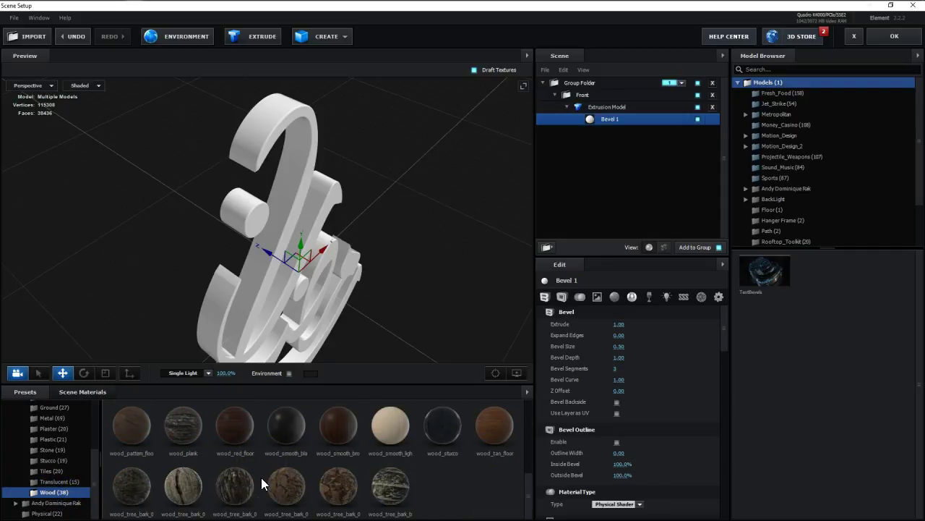
{"action": "scroll", "coordinate": [261, 478], "scroll_direction": "up", "scroll_amount": 5}
{"action": "left_click", "coordinate": [259, 481]}
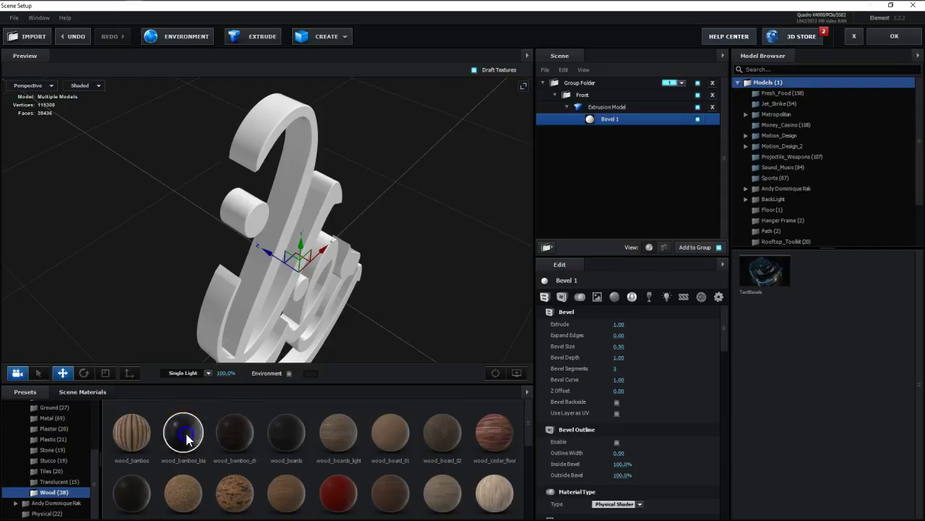
{"action": "left_click_drag", "start_coordinate": [186, 439], "coordinate": [612, 123]}
{"action": "mouse_move", "coordinate": [362, 207]}
{"action": "left_mouse_down"}
{"action": "mouse_move", "coordinate": [382, 189]}
{"action": "mouse_move", "coordinate": [419, 197]}
{"action": "left_mouse_up"}
{"action": "left_click", "coordinate": [252, 110]}
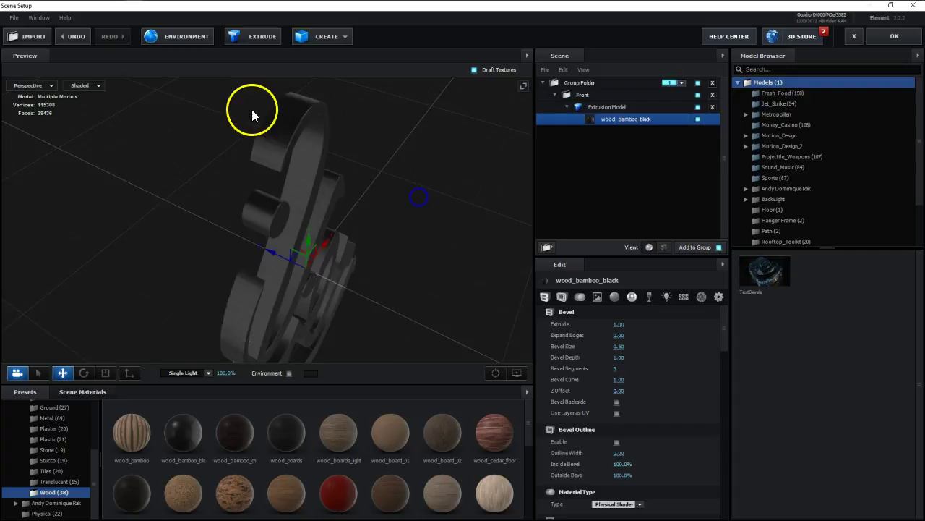
{"action": "mouse_move", "coordinate": [251, 109]}
{"action": "left_mouse_down"}
{"action": "mouse_move", "coordinate": [372, 158]}
{"action": "mouse_move", "coordinate": [372, 187]}
{"action": "mouse_move", "coordinate": [391, 165]}
{"action": "mouse_move", "coordinate": [378, 170]}
{"action": "left_mouse_up"}
- Replace the bevel material with tiles_fractal_brown and inspect the tiled surface
{"action": "left_click", "coordinate": [58, 471]}
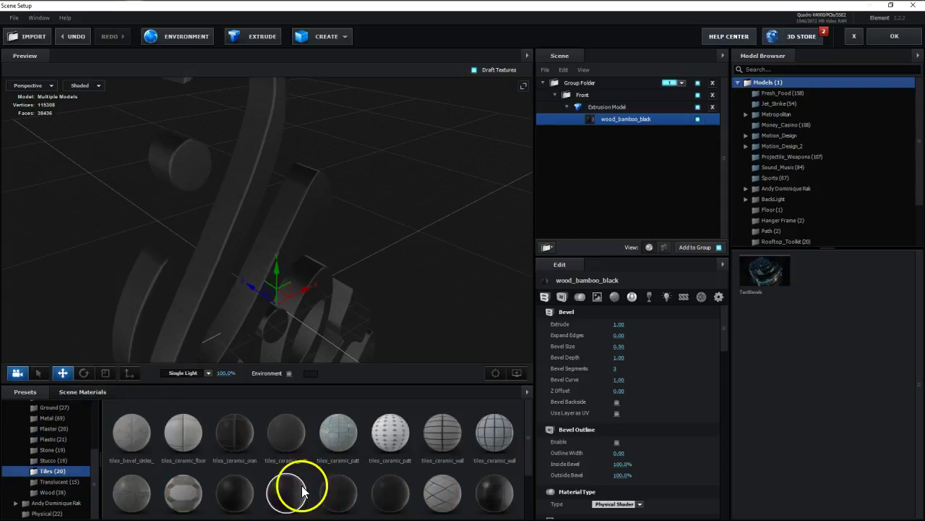
{"action": "left_click_drag", "start_coordinate": [312, 456], "coordinate": [601, 125]}
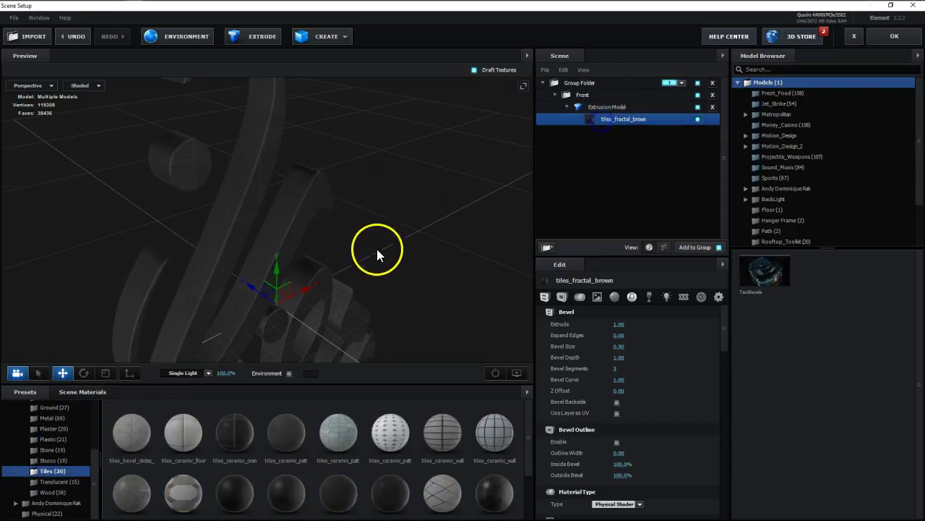
{"action": "left_click_drag", "start_coordinate": [374, 250], "coordinate": [366, 201]}
{"action": "scroll", "coordinate": [371, 196], "scroll_direction": "up", "scroll_amount": 3}
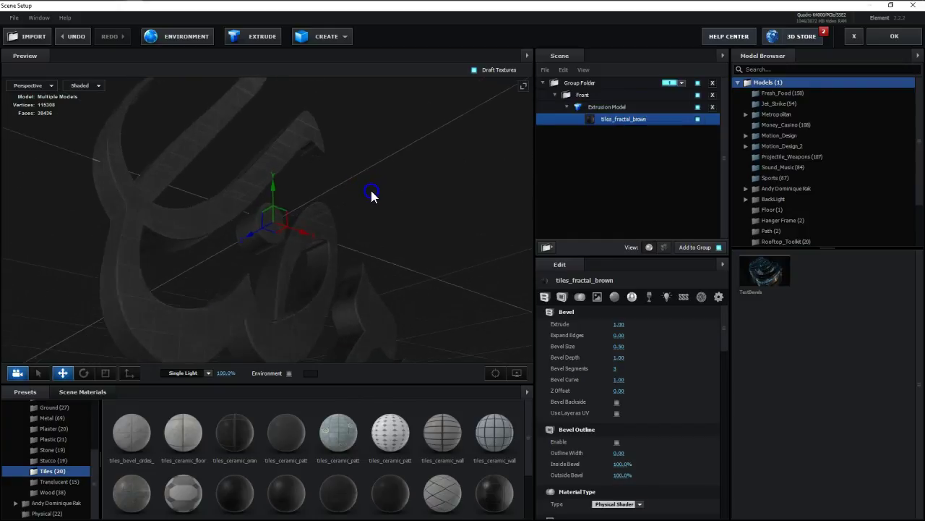
{"action": "scroll", "coordinate": [373, 192], "scroll_direction": "up", "scroll_amount": 2}
{"action": "scroll", "coordinate": [430, 509], "scroll_direction": "down", "scroll_amount": 1}
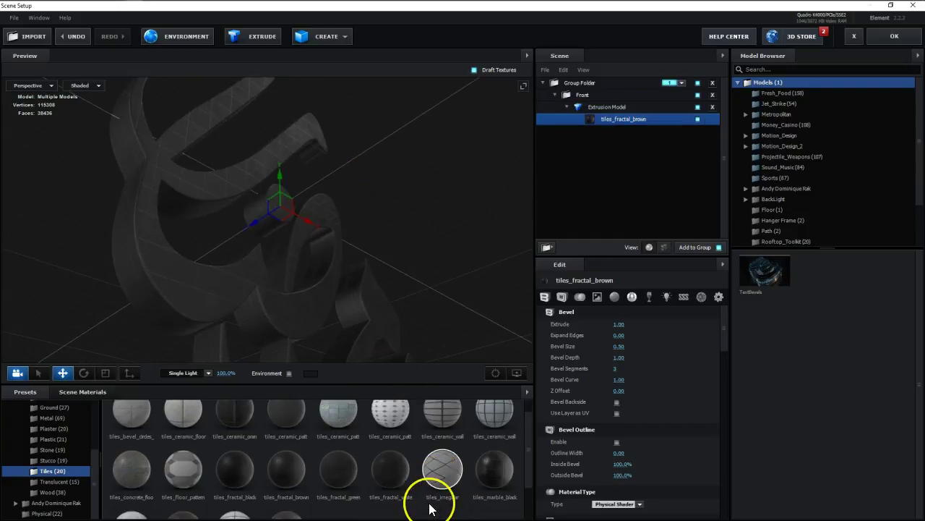
{"action": "scroll", "coordinate": [430, 508], "scroll_direction": "down", "scroll_amount": 1}
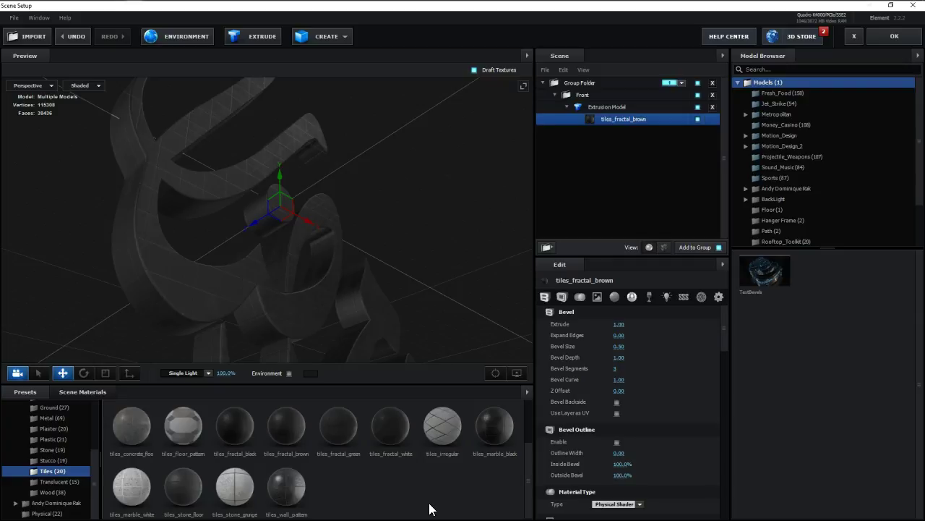
- Replace the bevel material with tiles_marble_black
{"action": "left_click_drag", "start_coordinate": [444, 457], "coordinate": [611, 125]}
{"action": "mouse_move", "coordinate": [466, 206]}
{"action": "left_mouse_down"}
{"action": "mouse_move", "coordinate": [352, 226]}
{"action": "mouse_move", "coordinate": [478, 281]}
{"action": "left_mouse_up"}
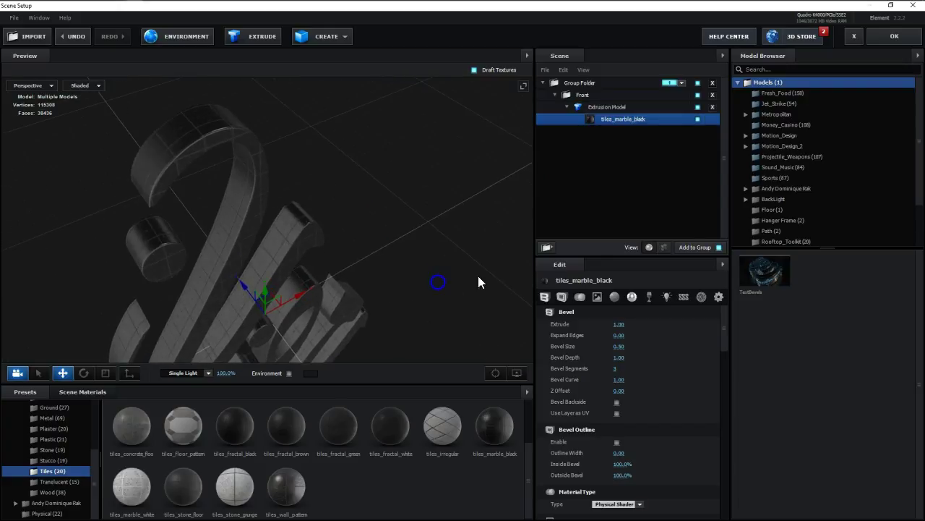
{"action": "left_click", "coordinate": [607, 107]}
- Set the Extrusion Model's UV Repeat to 5.00 by 5.00
{"action": "scroll", "coordinate": [611, 462], "scroll_direction": "up", "scroll_amount": 2}
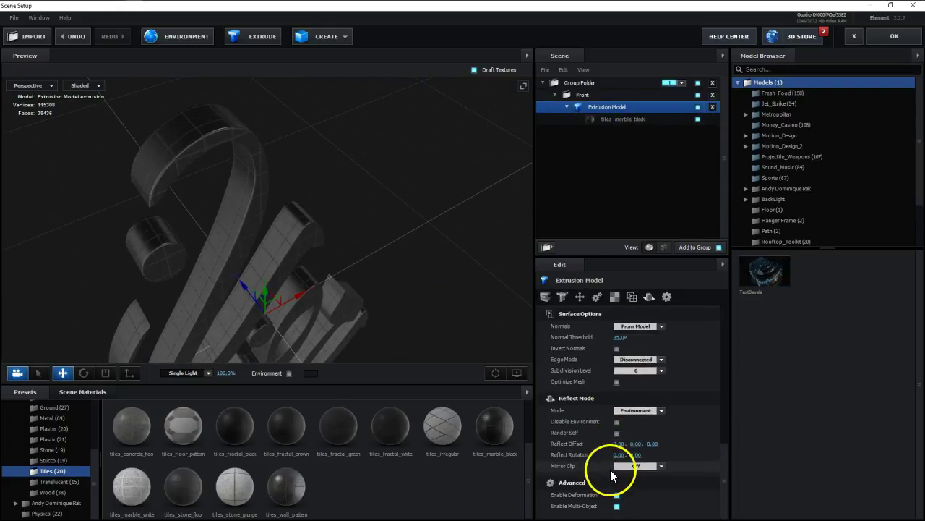
{"action": "scroll", "coordinate": [596, 446], "scroll_direction": "up", "scroll_amount": 3}
{"action": "left_click", "coordinate": [615, 296]}
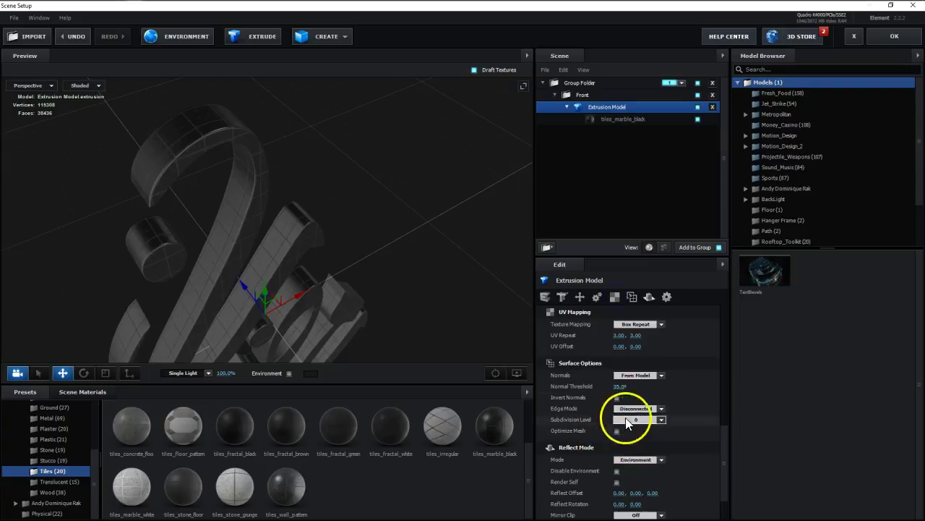
{"action": "key", "text": "Tab"}
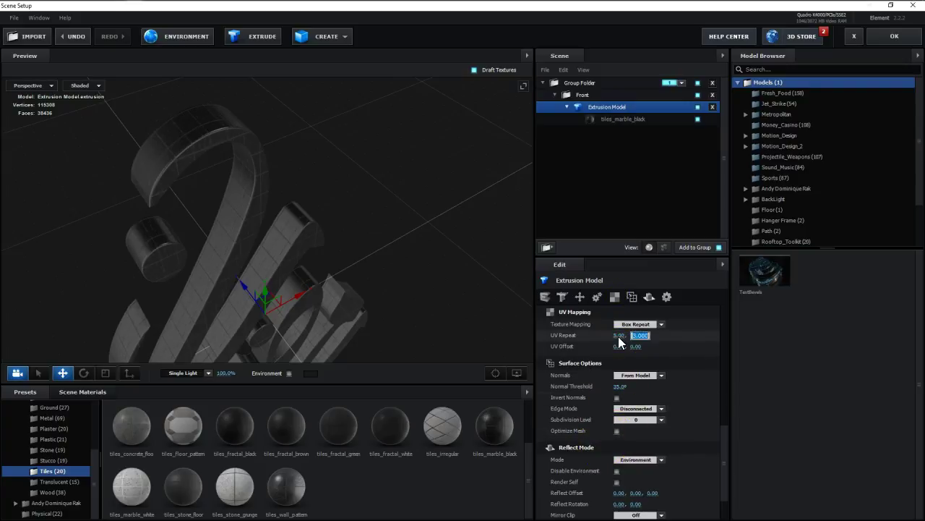
{"action": "mouse_move", "coordinate": [353, 266]}
{"action": "left_mouse_down"}
{"action": "mouse_move", "coordinate": [336, 205]}
{"action": "mouse_move", "coordinate": [337, 238]}
{"action": "left_mouse_up"}
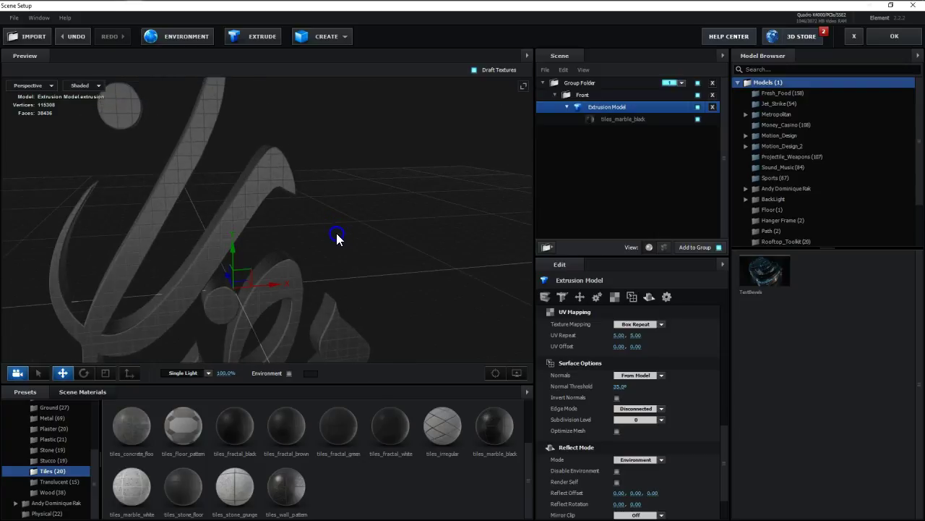
- Lower tiles_marble_black's Glossiness texture amount to 75%
{"action": "left_click", "coordinate": [621, 120]}
{"action": "scroll", "coordinate": [654, 407], "scroll_direction": "down", "scroll_amount": 5}
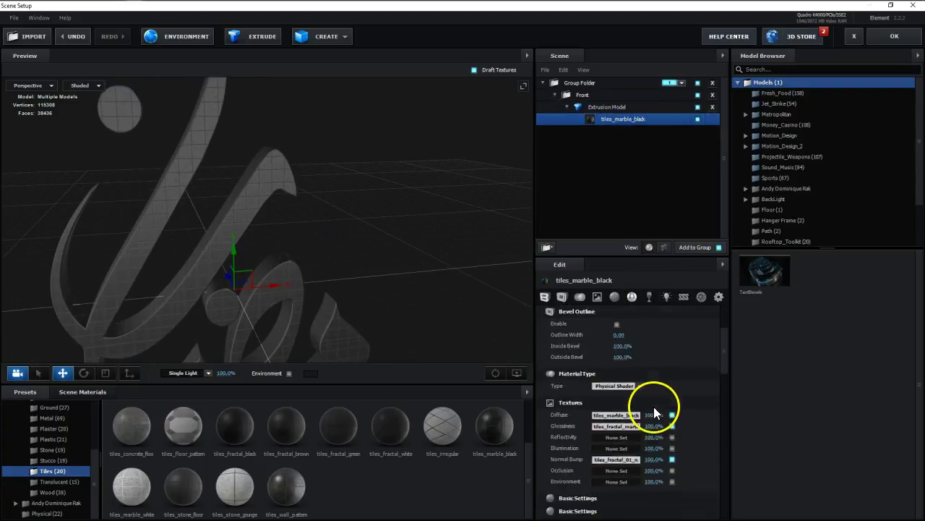
{"action": "scroll", "coordinate": [654, 407], "scroll_direction": "down", "scroll_amount": 2}
{"action": "scroll", "coordinate": [653, 406], "scroll_direction": "up", "scroll_amount": 1}
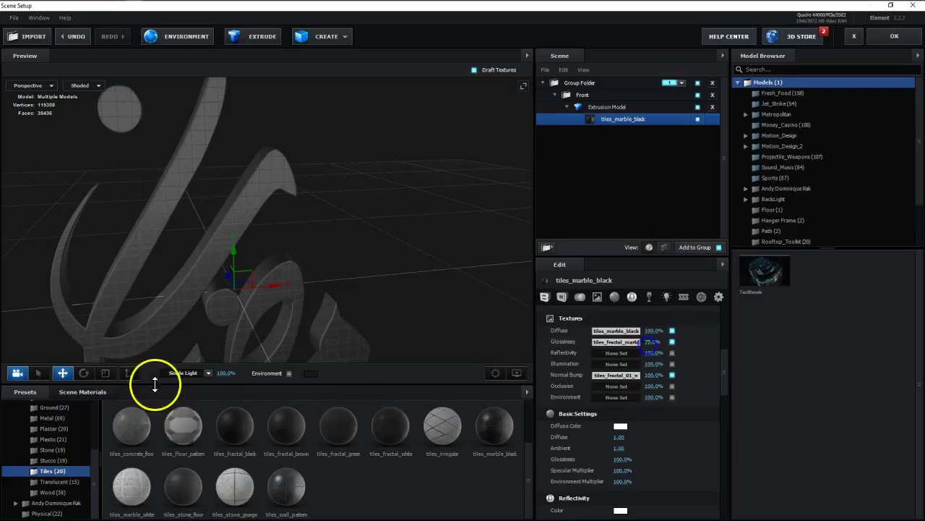
- Browse the Environment presets down to the BackLight_2K map collection
{"action": "double_click", "coordinate": [39, 415]}
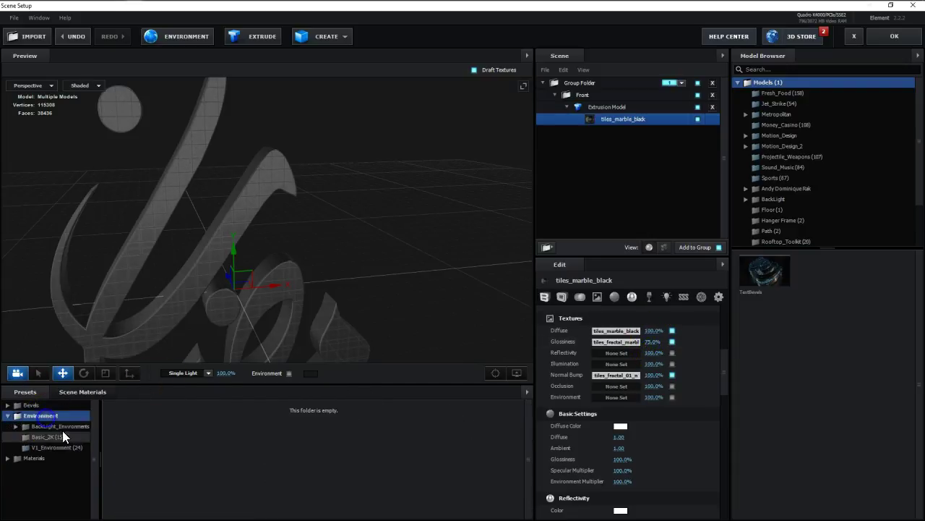
{"action": "left_click", "coordinate": [58, 437]}
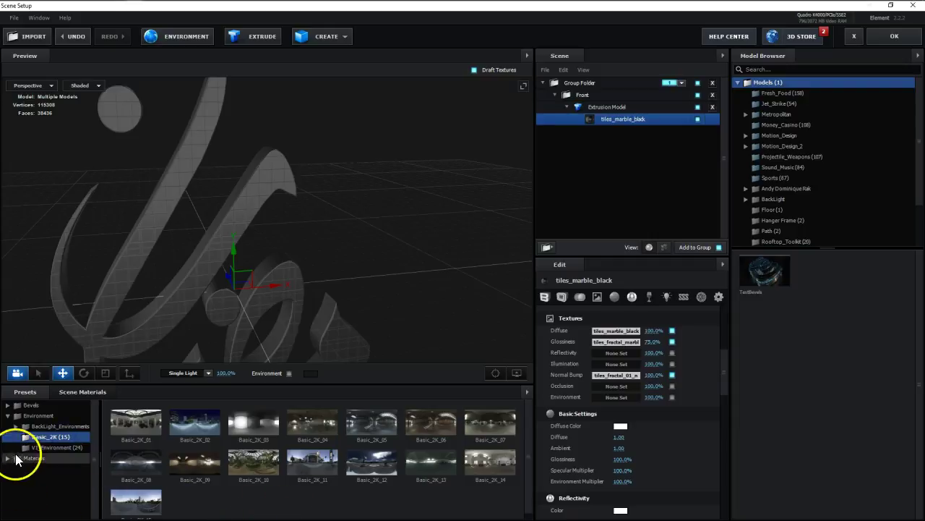
{"action": "double_click", "coordinate": [53, 427]}
{"action": "left_click", "coordinate": [58, 437]}
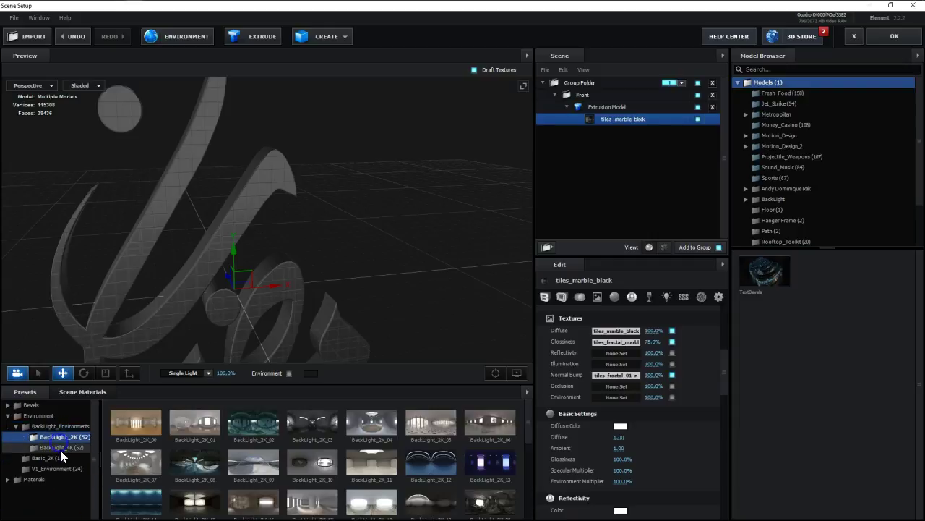
{"action": "scroll", "coordinate": [421, 499], "scroll_direction": "down", "scroll_amount": 2}
{"action": "scroll", "coordinate": [421, 501], "scroll_direction": "down", "scroll_amount": 1}
- Try BackLight_2K_32 and BackLight_2K_37, then apply BackLight_2K_47 and orbit to check reflections
{"action": "left_click", "coordinate": [374, 479]}
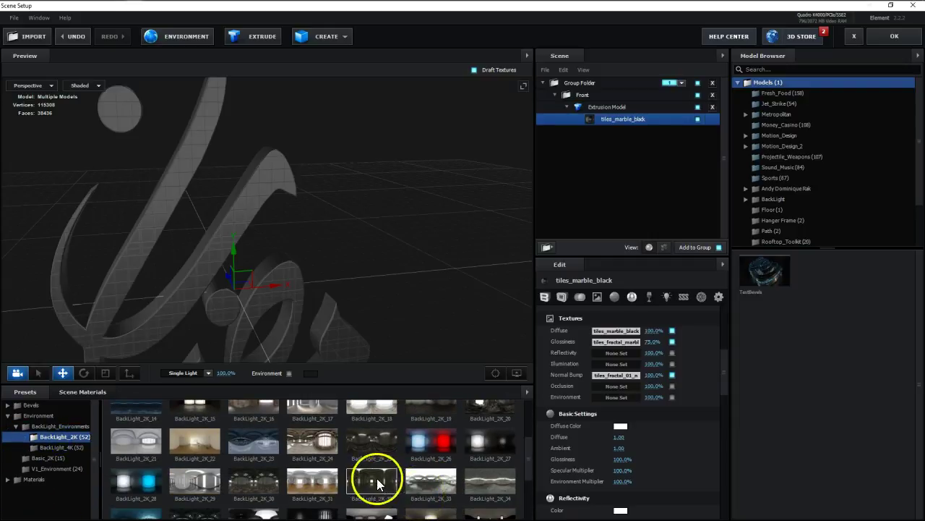
{"action": "mouse_move", "coordinate": [368, 289]}
{"action": "left_mouse_down"}
{"action": "mouse_move", "coordinate": [403, 268]}
{"action": "mouse_move", "coordinate": [348, 273]}
{"action": "mouse_move", "coordinate": [401, 282]}
{"action": "left_mouse_up"}
{"action": "scroll", "coordinate": [295, 490], "scroll_direction": "down", "scroll_amount": 3}
{"action": "left_click", "coordinate": [259, 427]}
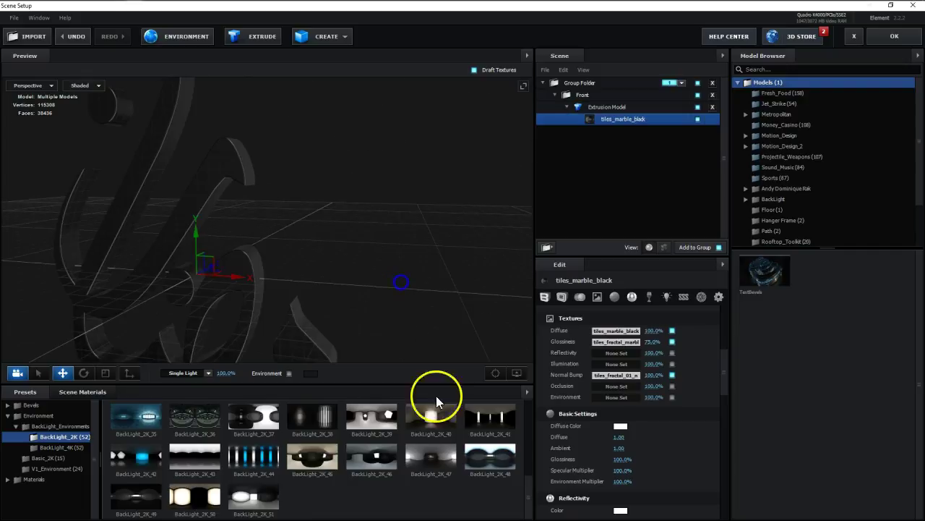
{"action": "left_click", "coordinate": [420, 463]}
{"action": "mouse_move", "coordinate": [348, 304]}
{"action": "left_mouse_down"}
{"action": "mouse_move", "coordinate": [416, 273]}
{"action": "mouse_move", "coordinate": [324, 271]}
{"action": "left_mouse_up"}
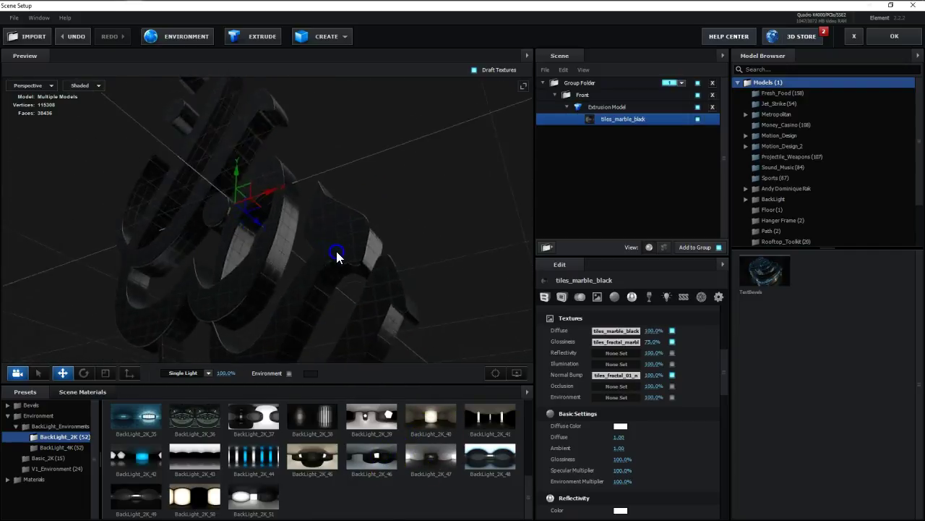
- Switch the preview lighting to Cinema and orbit around the calligraphy
{"action": "left_click", "coordinate": [190, 373]}
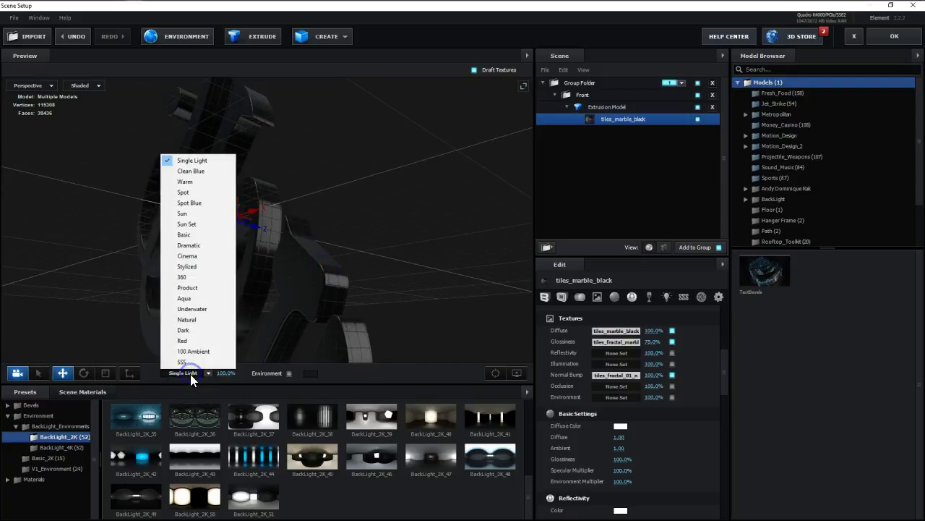
{"action": "left_click", "coordinate": [195, 255]}
{"action": "mouse_move", "coordinate": [196, 256]}
{"action": "left_mouse_down"}
{"action": "mouse_move", "coordinate": [348, 328]}
{"action": "mouse_move", "coordinate": [354, 319]}
{"action": "left_mouse_up"}
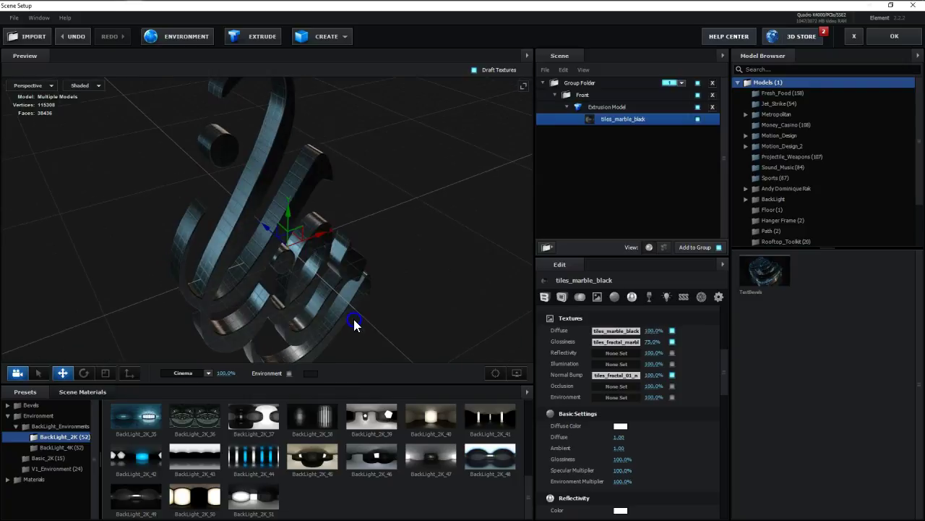
{"action": "left_click_drag", "start_coordinate": [247, 267], "coordinate": [247, 271]}
- Audition BackLight_2K environments 38, 48, 44, 49, 45, 37, 36 and 35
{"action": "left_click", "coordinate": [319, 434]}
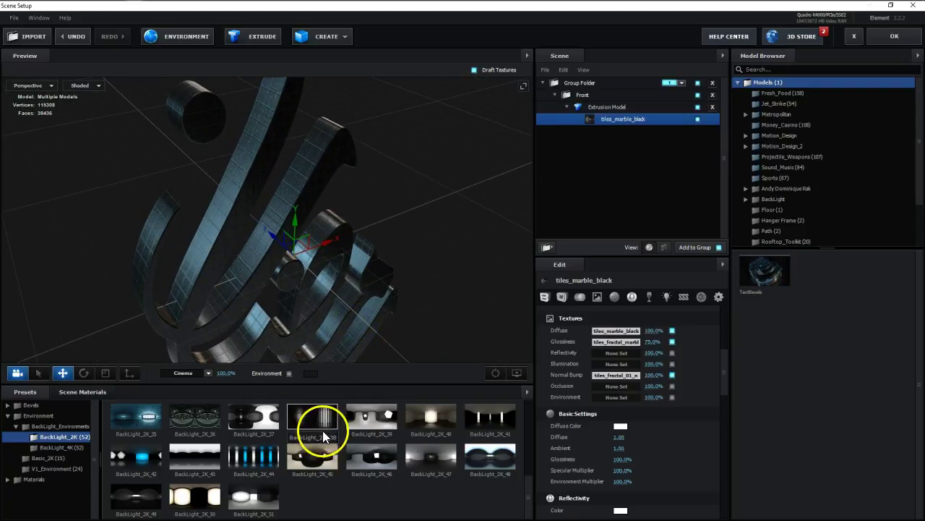
{"action": "left_click", "coordinate": [488, 471]}
{"action": "left_click", "coordinate": [224, 458]}
{"action": "left_click", "coordinate": [148, 497]}
{"action": "left_click", "coordinate": [308, 462]}
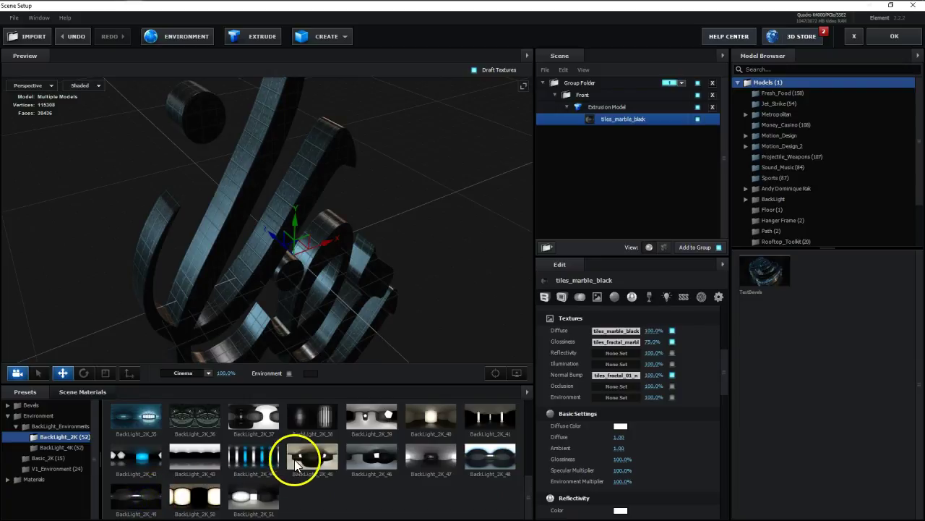
{"action": "left_click", "coordinate": [321, 424]}
{"action": "left_click", "coordinate": [253, 426]}
{"action": "left_click", "coordinate": [202, 420]}
{"action": "left_click", "coordinate": [140, 435]}
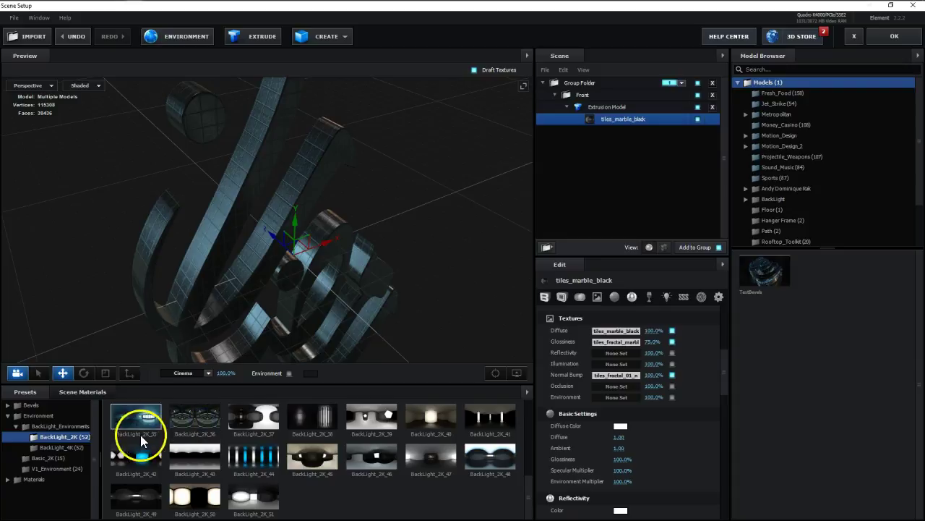
- Apply the Basic_2K_05 environment, then browse the V1_Environment maps
{"action": "left_click", "coordinate": [63, 457]}
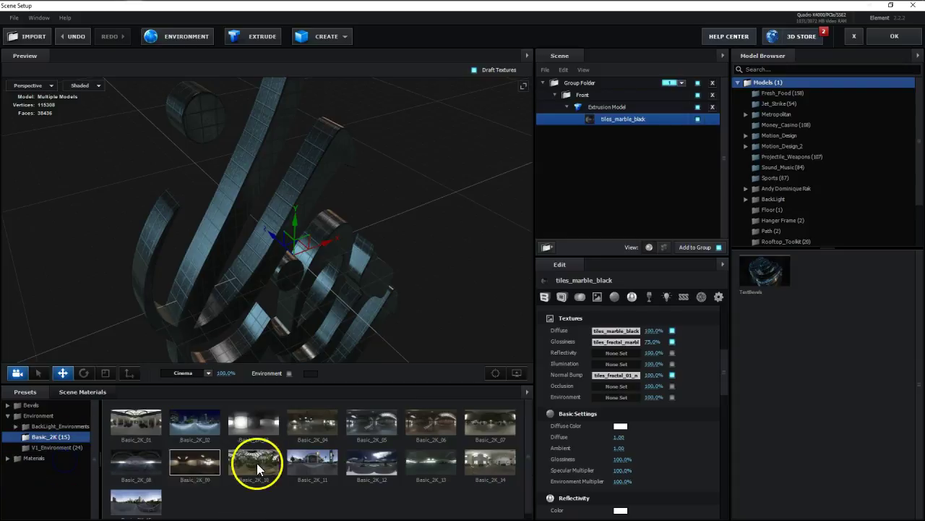
{"action": "left_click", "coordinate": [374, 428]}
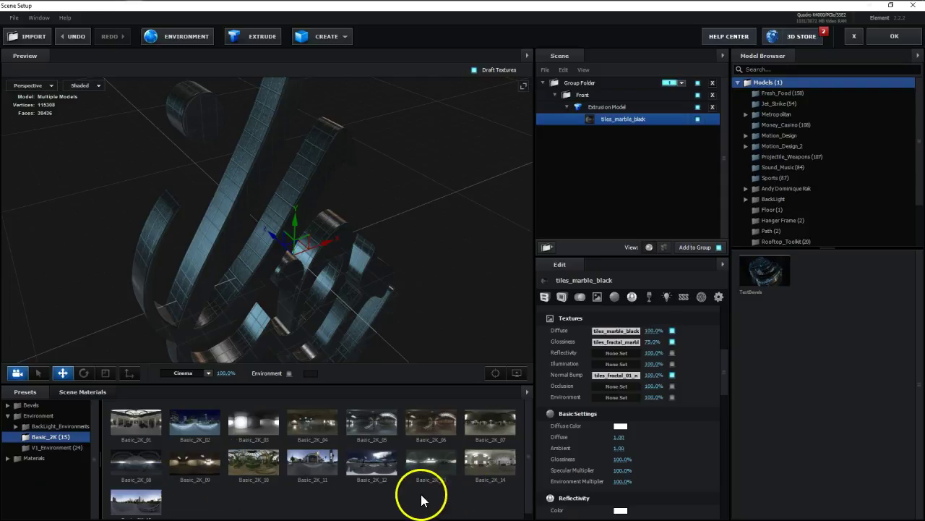
{"action": "scroll", "coordinate": [417, 506], "scroll_direction": "down", "scroll_amount": 1}
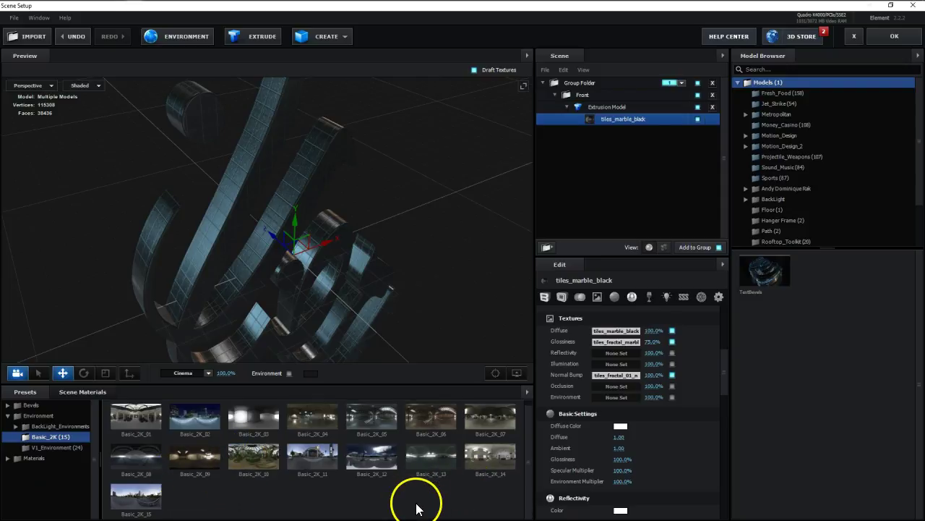
{"action": "left_click", "coordinate": [60, 448]}
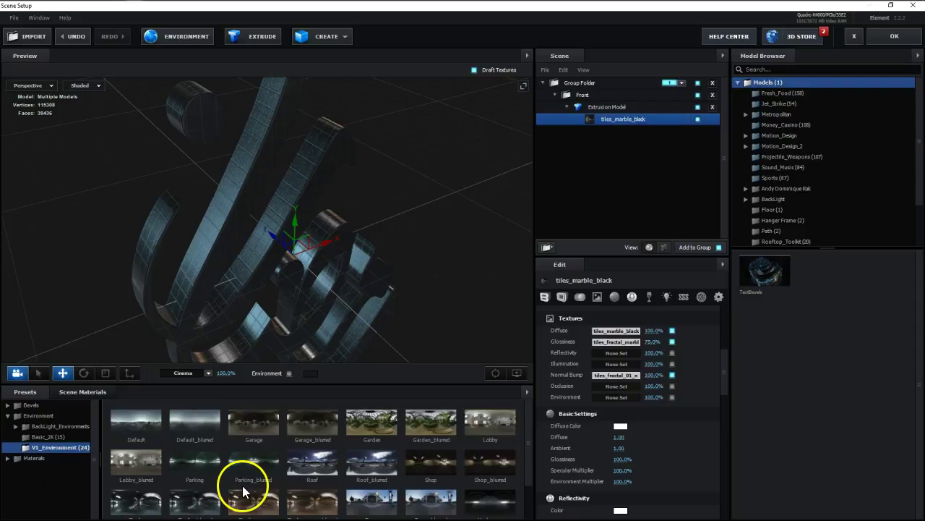
{"action": "scroll", "coordinate": [243, 490], "scroll_direction": "down", "scroll_amount": 2}
{"action": "mouse_move", "coordinate": [434, 275]}
{"action": "left_mouse_down"}
{"action": "mouse_move", "coordinate": [434, 250]}
{"action": "mouse_move", "coordinate": [442, 287]}
{"action": "left_mouse_up"}
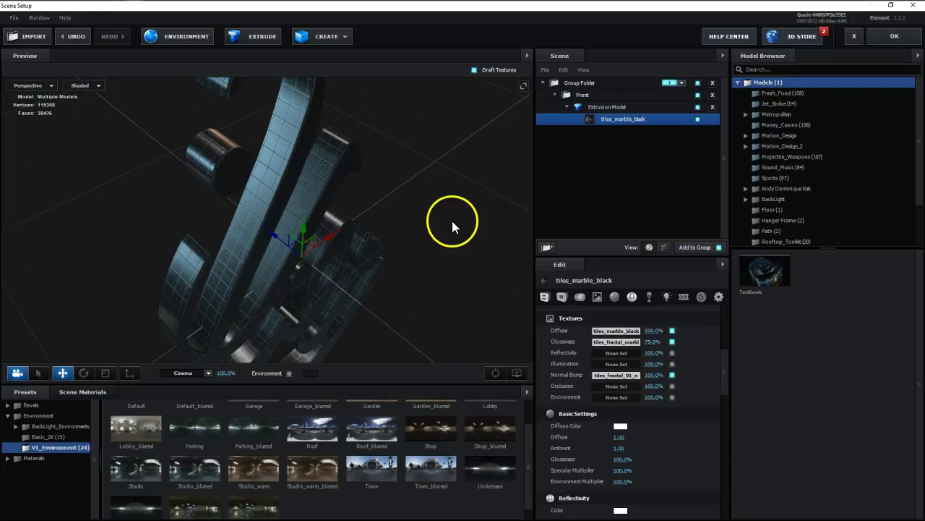
- Set preview lighting to Natural, orbit the model, and reselect the extruded model
{"action": "left_click", "coordinate": [194, 373]}
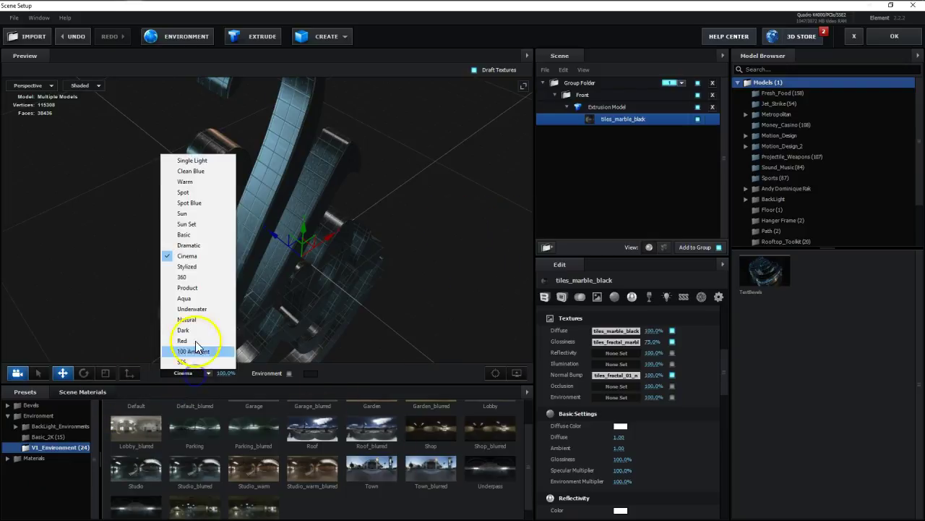
{"action": "left_click", "coordinate": [195, 318]}
{"action": "left_click_drag", "start_coordinate": [398, 259], "coordinate": [387, 254]}
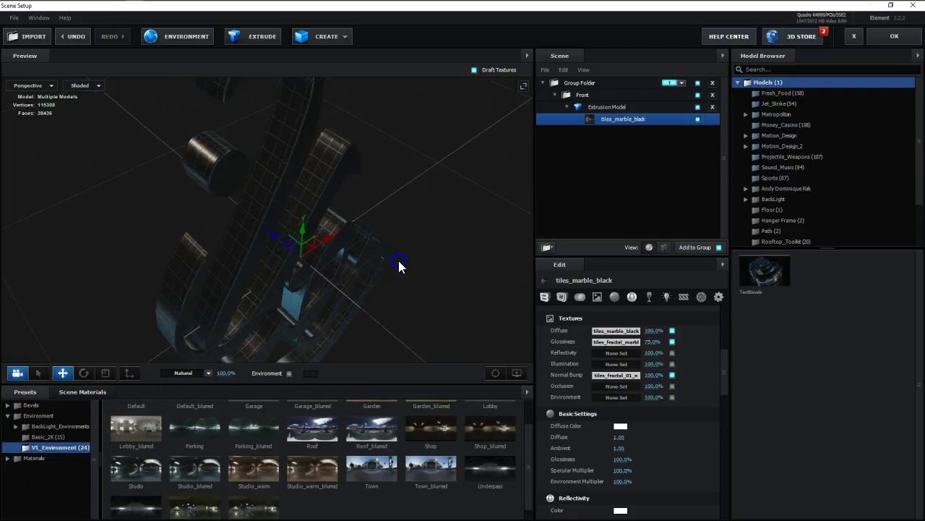
{"action": "left_click", "coordinate": [415, 251]}
{"action": "left_click", "coordinate": [400, 246]}
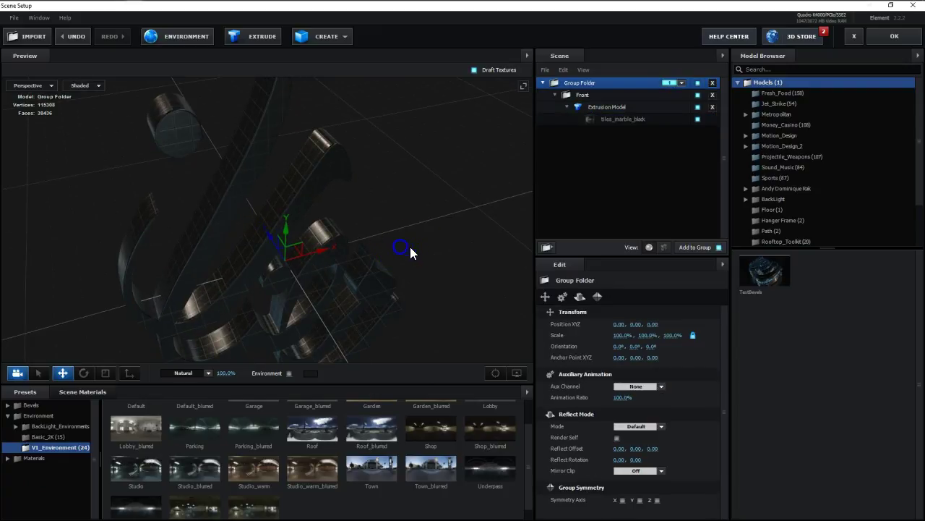
{"action": "mouse_move", "coordinate": [425, 226]}
{"action": "left_mouse_down"}
{"action": "mouse_move", "coordinate": [399, 231]}
{"action": "mouse_move", "coordinate": [269, 186]}
{"action": "mouse_move", "coordinate": [321, 200]}
{"action": "mouse_move", "coordinate": [636, 189]}
{"action": "left_mouse_up"}
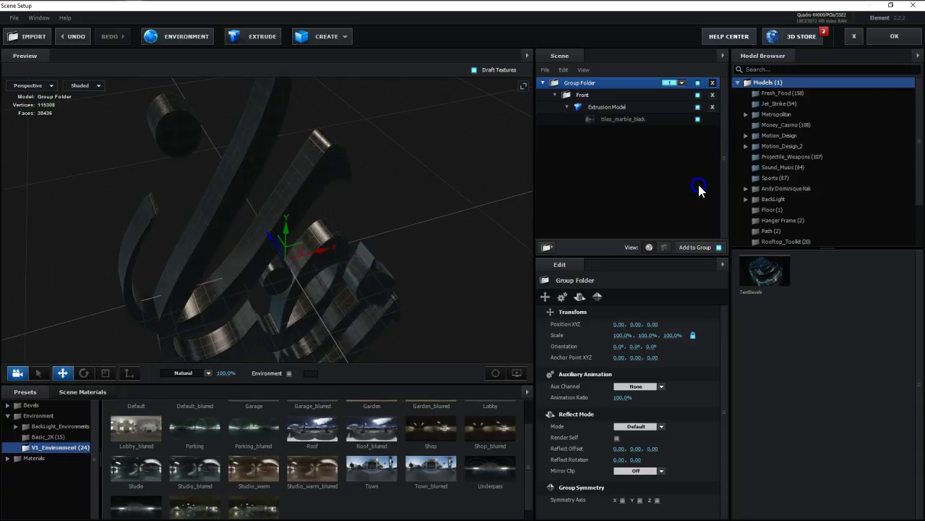
{"action": "mouse_move", "coordinate": [636, 190]}
{"action": "left_mouse_down"}
{"action": "mouse_move", "coordinate": [347, 36]}
{"action": "mouse_move", "coordinate": [244, 282]}
{"action": "mouse_move", "coordinate": [328, 276]}
{"action": "mouse_move", "coordinate": [312, 297]}
{"action": "left_mouse_up"}
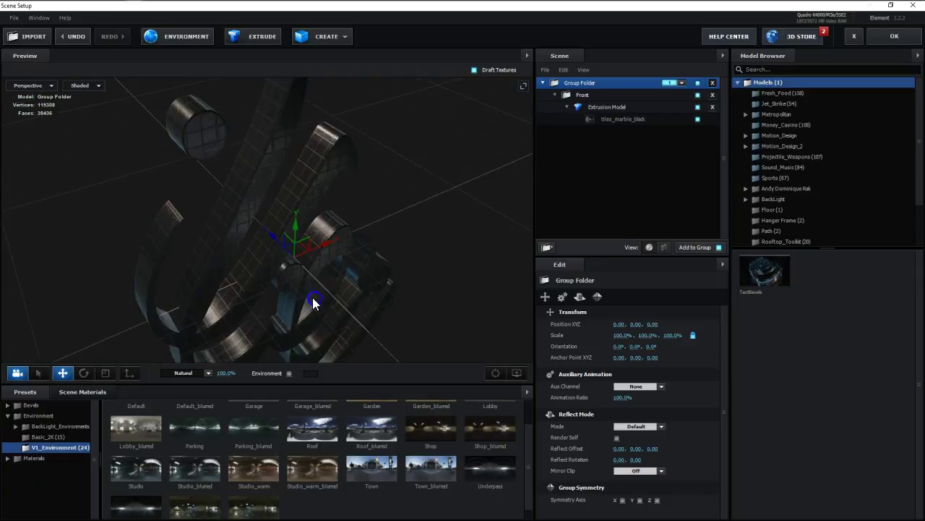
{"action": "left_click", "coordinate": [620, 110]}
- Select tiles_marble_black and set its bevel Extrude to 1.34 and Expand Edges to 1.20
{"action": "left_click", "coordinate": [623, 119]}
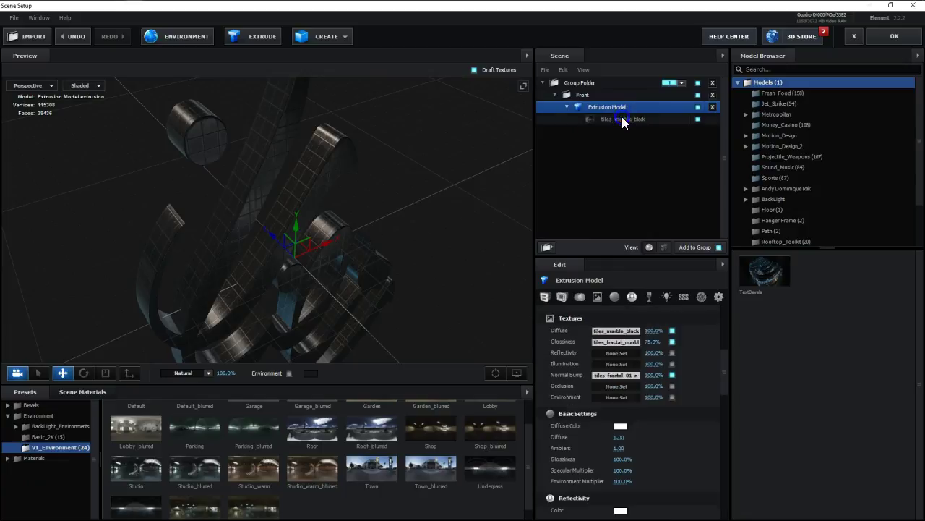
{"action": "left_click", "coordinate": [622, 120]}
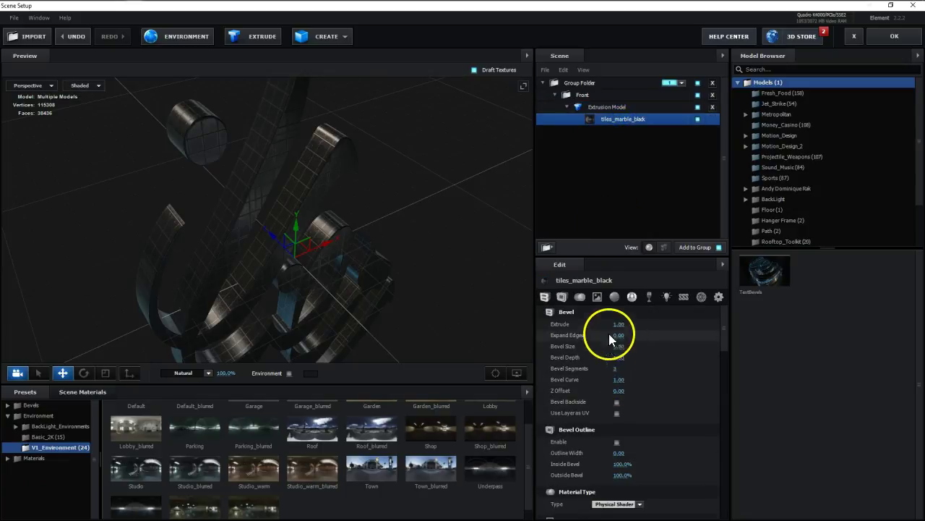
{"action": "left_click_drag", "start_coordinate": [405, 266], "coordinate": [409, 280]}
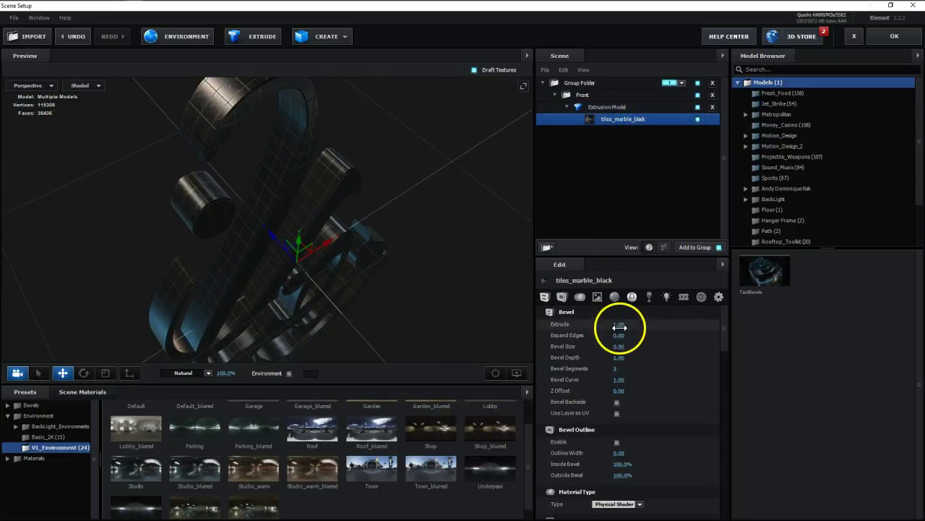
{"action": "left_click_drag", "start_coordinate": [611, 326], "coordinate": [592, 326]}
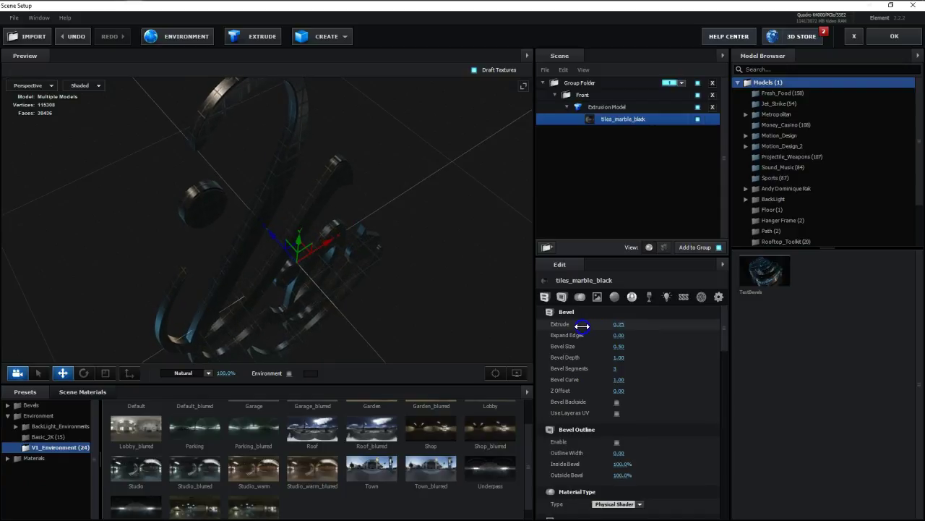
{"action": "left_click_drag", "start_coordinate": [586, 326], "coordinate": [646, 326]}
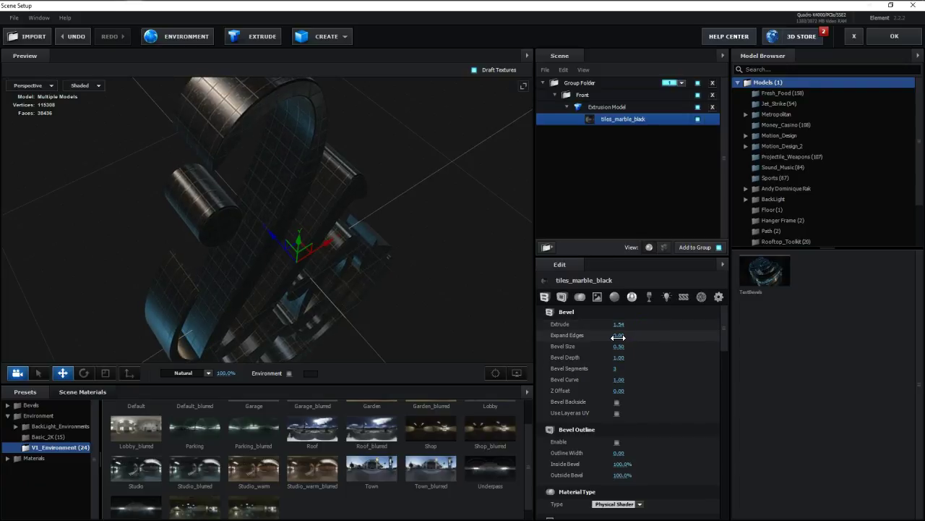
{"action": "left_click_drag", "start_coordinate": [624, 337], "coordinate": [674, 336]}
{"action": "mouse_move", "coordinate": [439, 285]}
{"action": "left_mouse_down"}
{"action": "mouse_move", "coordinate": [410, 271]}
{"action": "mouse_move", "coordinate": [429, 263]}
{"action": "mouse_move", "coordinate": [412, 285]}
{"action": "mouse_move", "coordinate": [421, 287]}
{"action": "left_mouse_up"}
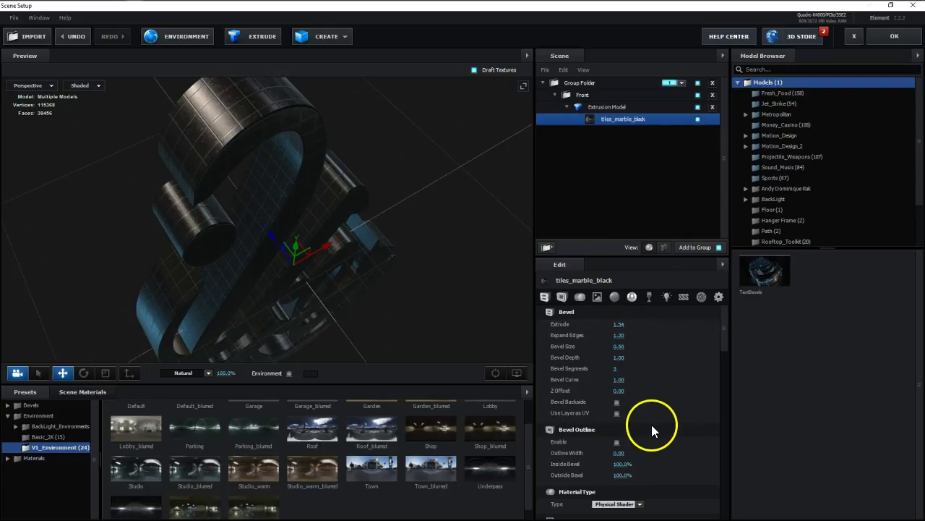
- Set the Extrusion Model's Bevel Copies to 2 and select the new Bevel 2
{"action": "left_click", "coordinate": [607, 107]}
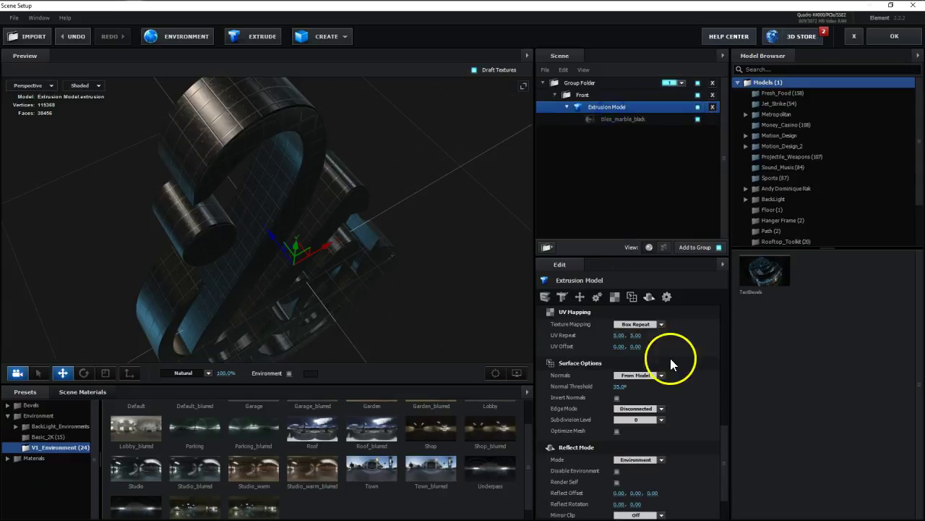
{"action": "scroll", "coordinate": [672, 354], "scroll_direction": "up", "scroll_amount": 5}
{"action": "left_click", "coordinate": [663, 336]}
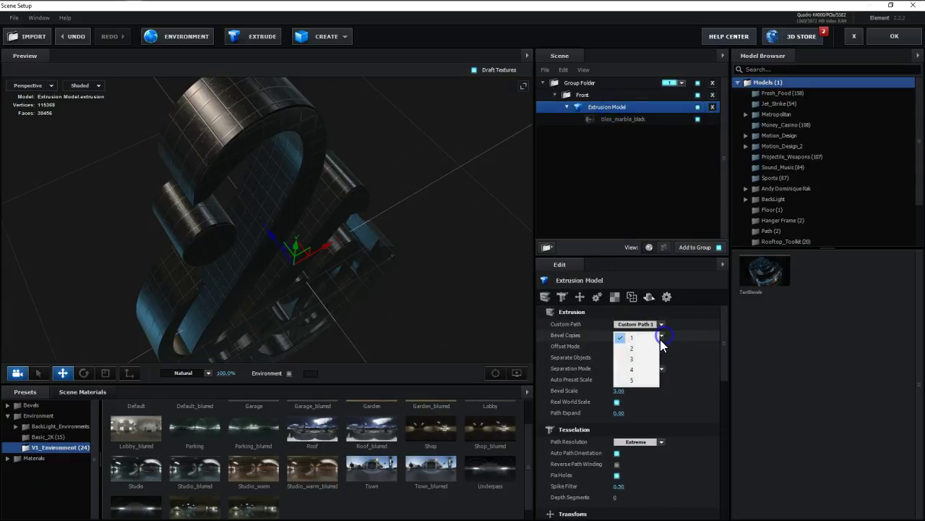
{"action": "left_click", "coordinate": [650, 349]}
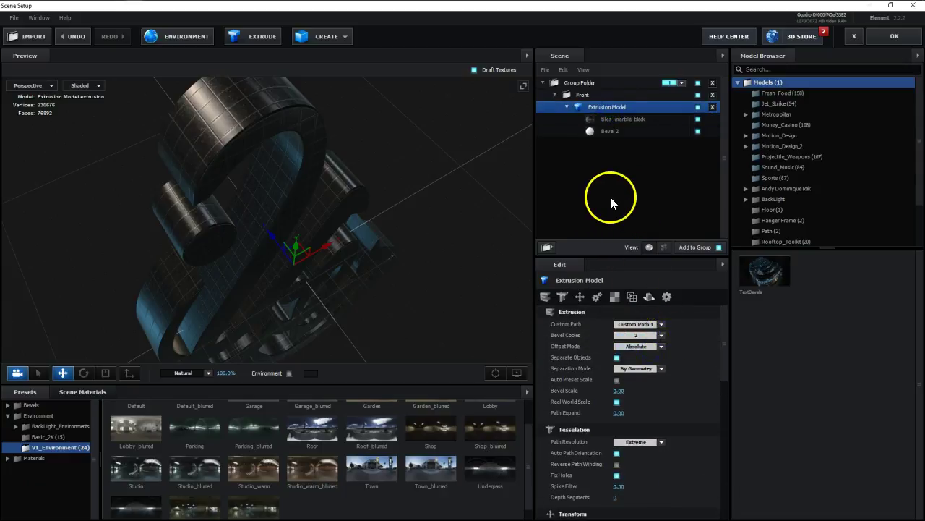
{"action": "left_click", "coordinate": [609, 132]}
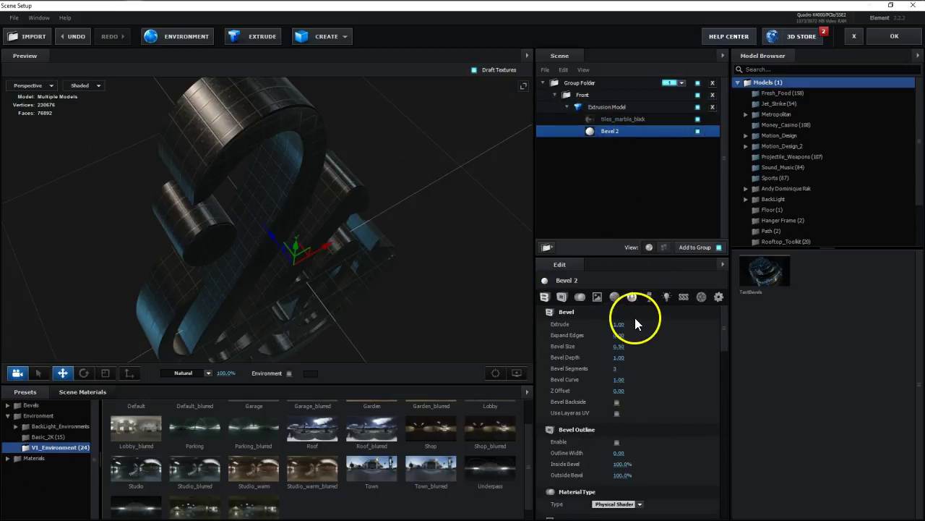
- Scrub Bevel 2 to Extrude 0.26, Expand Edges 1.81, Z Offset 1.07, with a smaller Bevel Size
{"action": "left_click_drag", "start_coordinate": [623, 327], "coordinate": [622, 327]}
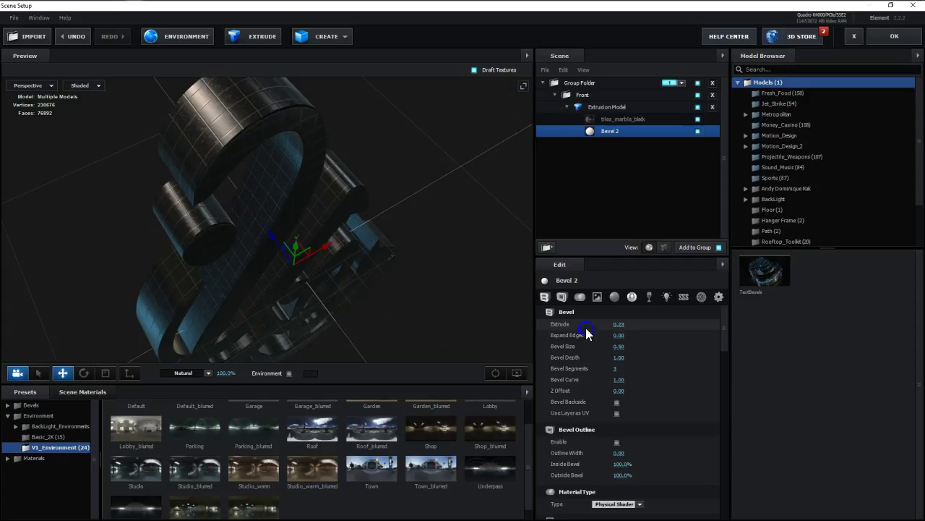
{"action": "left_click_drag", "start_coordinate": [609, 337], "coordinate": [616, 337]}
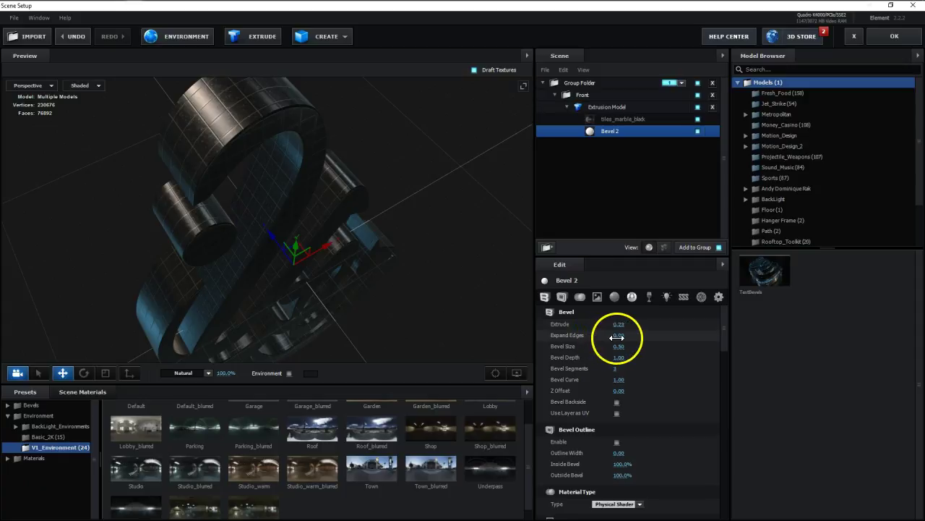
{"action": "mouse_move", "coordinate": [677, 334]}
{"action": "left_mouse_down"}
{"action": "mouse_move", "coordinate": [702, 332]}
{"action": "mouse_move", "coordinate": [674, 334]}
{"action": "mouse_move", "coordinate": [695, 330]}
{"action": "left_mouse_up"}
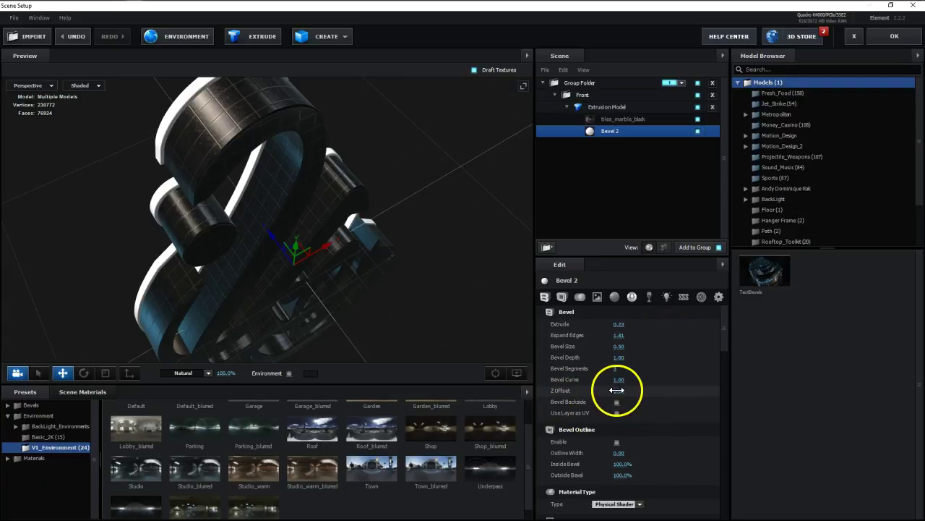
{"action": "left_click_drag", "start_coordinate": [617, 390], "coordinate": [671, 391]}
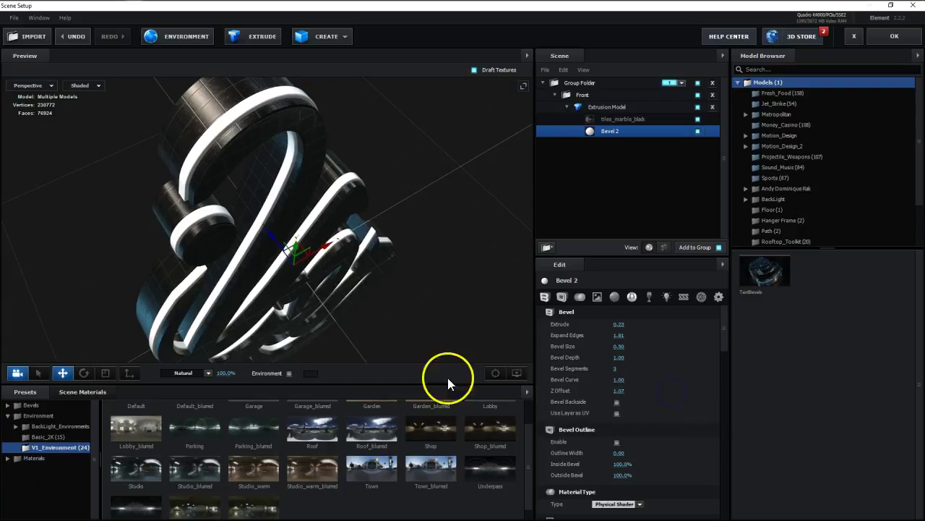
{"action": "left_click_drag", "start_coordinate": [621, 325], "coordinate": [631, 324]}
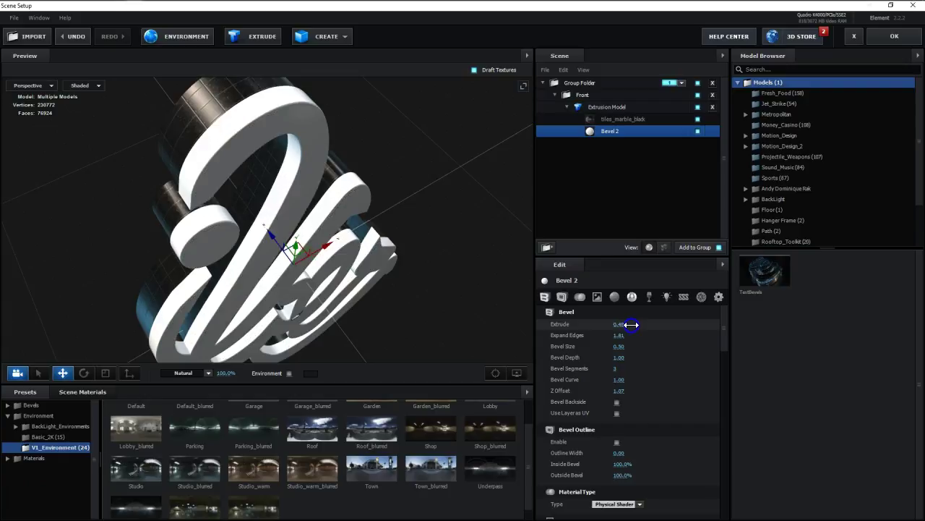
{"action": "left_click_drag", "start_coordinate": [631, 325], "coordinate": [622, 325]}
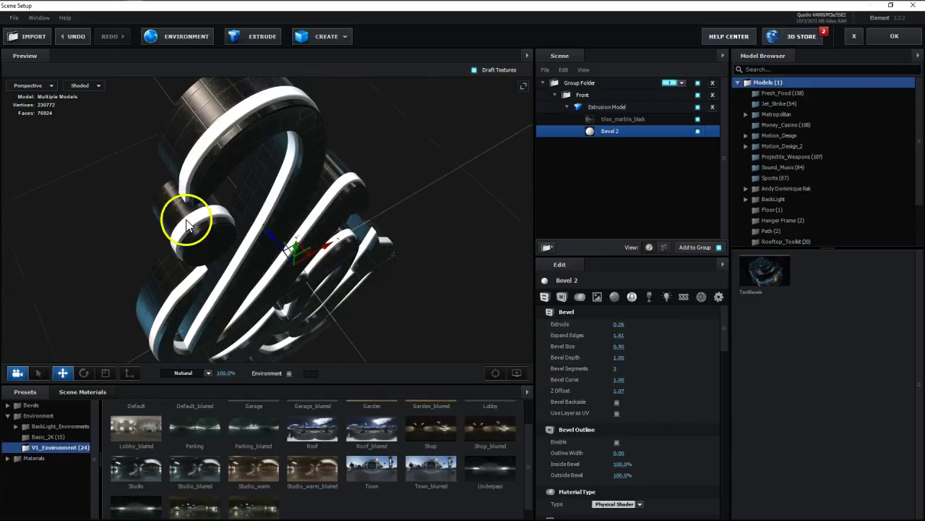
{"action": "scroll", "coordinate": [187, 225], "scroll_direction": "up", "scroll_amount": 3}
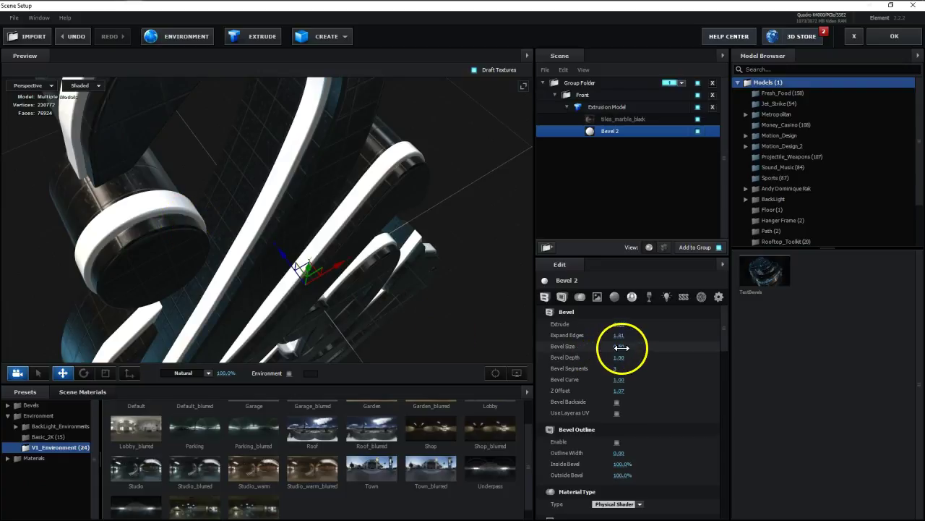
{"action": "left_click_drag", "start_coordinate": [621, 347], "coordinate": [629, 346]}
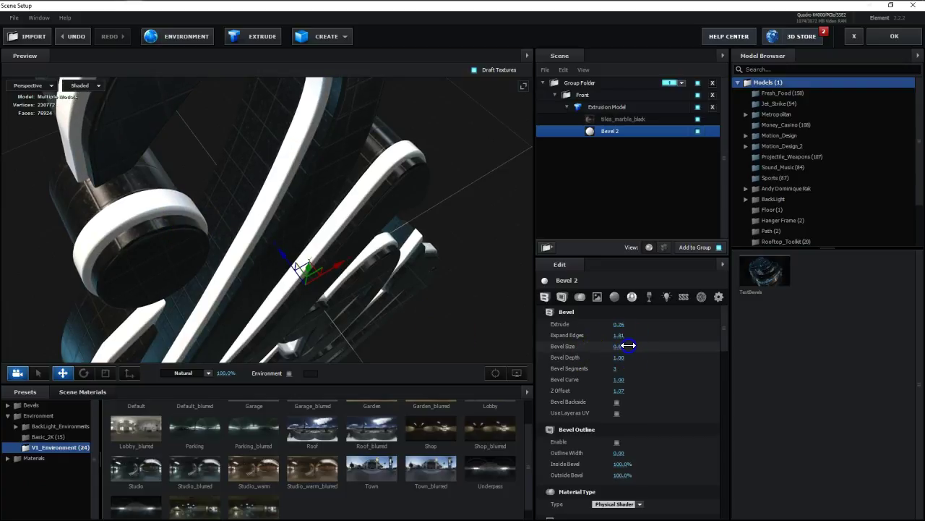
- Raise the Bevel Segments value and select the tiles_marble_black bevel
{"action": "left_click_drag", "start_coordinate": [621, 370], "coordinate": [626, 370]}
{"action": "left_click", "coordinate": [615, 120]}
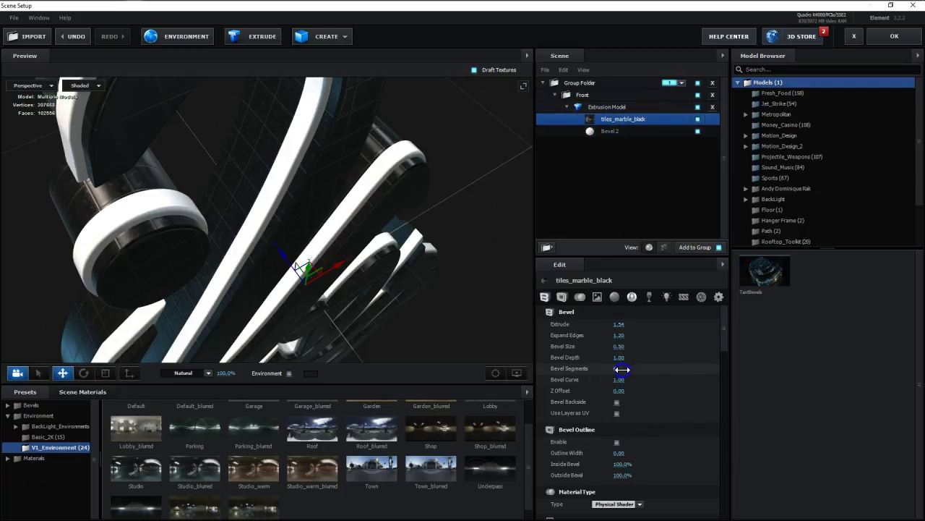
{"action": "left_click_drag", "start_coordinate": [223, 263], "coordinate": [239, 265]}
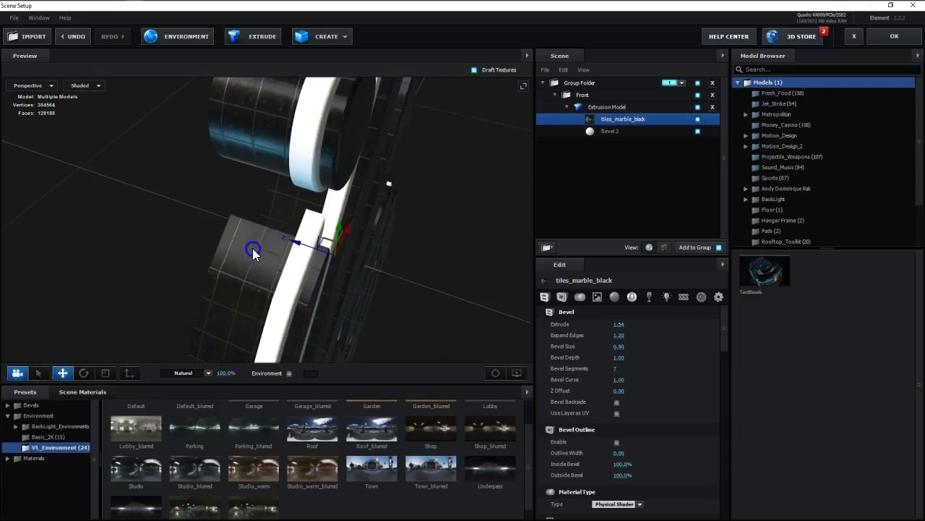
{"action": "left_click_drag", "start_coordinate": [240, 266], "coordinate": [314, 288]}
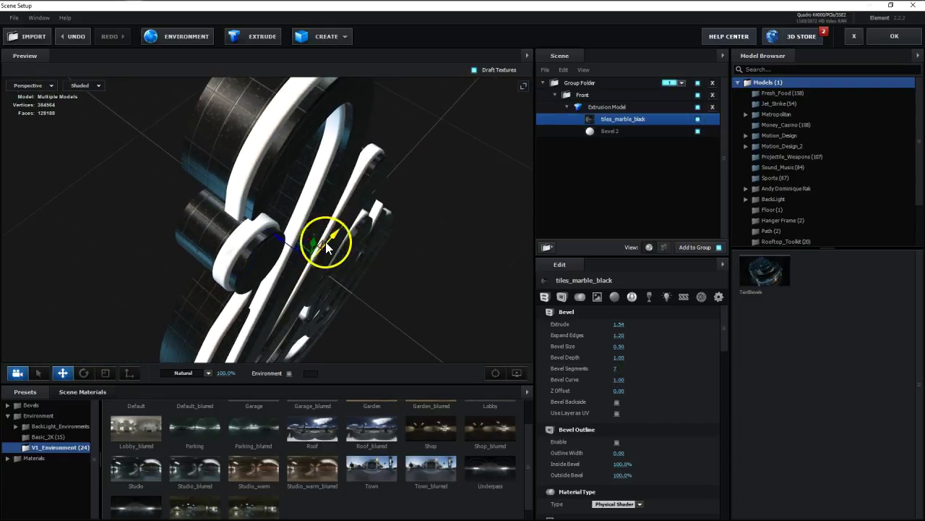
- Drag the Chrome material from Materials > Physical presets onto the outline bevel
{"action": "left_click", "coordinate": [119, 479]}
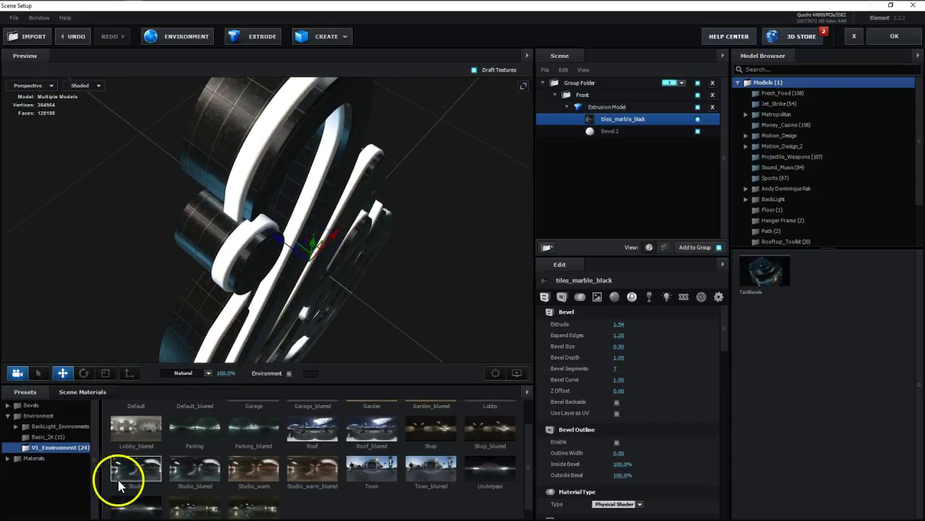
{"action": "left_click", "coordinate": [34, 405]}
{"action": "left_click", "coordinate": [43, 428]}
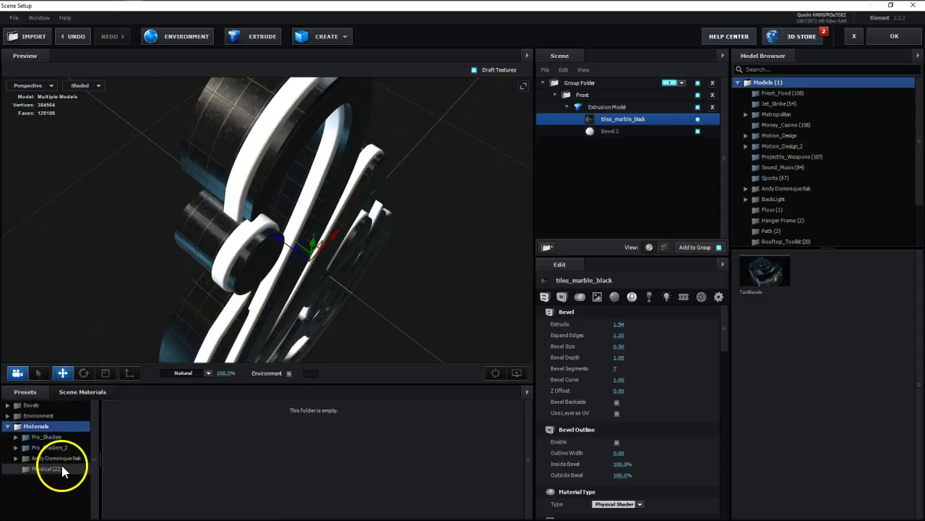
{"action": "left_click", "coordinate": [62, 470]}
{"action": "left_click_drag", "start_coordinate": [338, 433], "coordinate": [631, 131]}
{"action": "left_click_drag", "start_coordinate": [427, 269], "coordinate": [436, 202]}
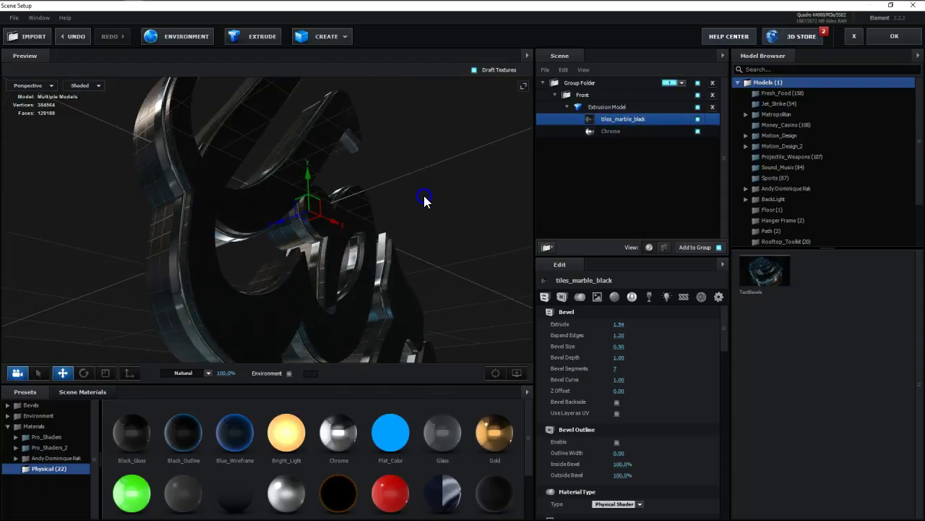
{"action": "left_click_drag", "start_coordinate": [289, 193], "coordinate": [228, 202]}
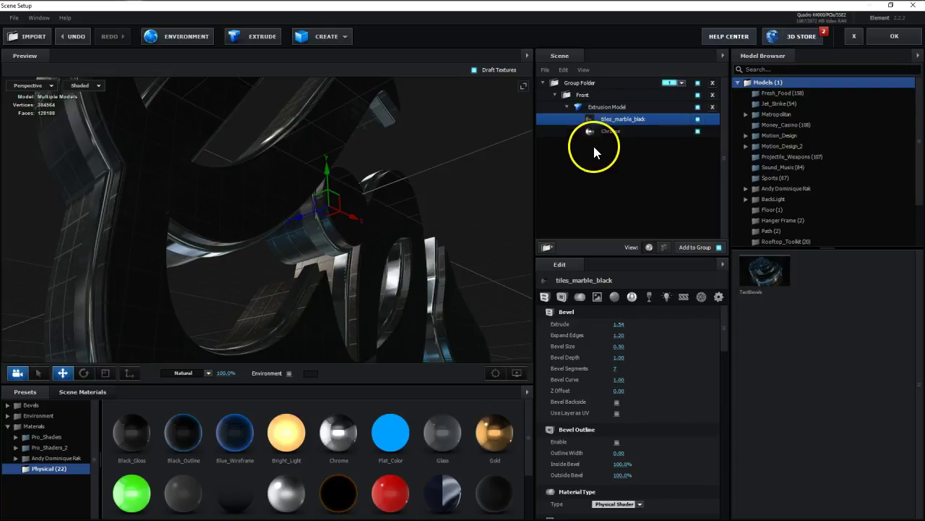
- Set the Chrome bevel to Expand Edges 2.15, Bevel Size 0.43 and Bevel Depth 0.62
{"action": "left_click", "coordinate": [607, 137]}
{"action": "mouse_move", "coordinate": [620, 335]}
{"action": "left_mouse_down"}
{"action": "mouse_move", "coordinate": [634, 335]}
{"action": "mouse_move", "coordinate": [599, 363]}
{"action": "mouse_move", "coordinate": [618, 357]}
{"action": "mouse_move", "coordinate": [612, 349]}
{"action": "left_mouse_up"}
{"action": "left_click", "coordinate": [616, 359]}
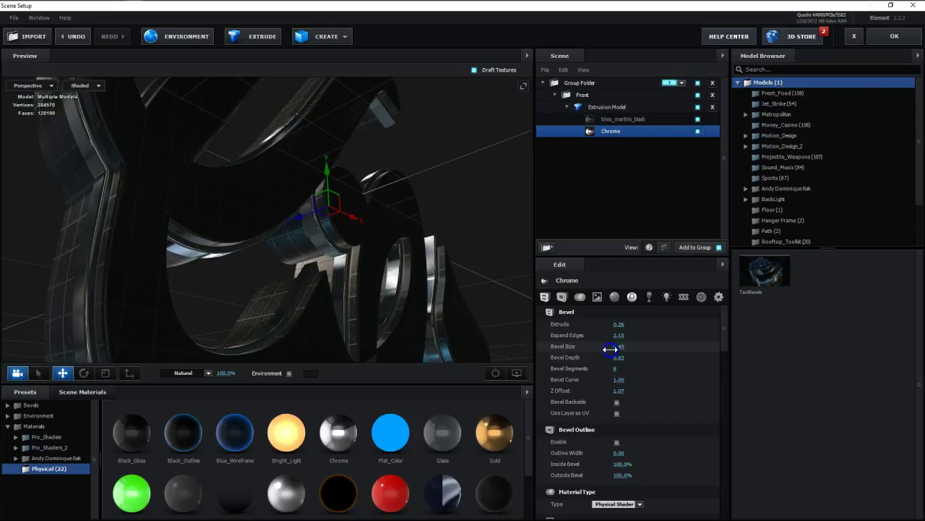
{"action": "left_click_drag", "start_coordinate": [397, 252], "coordinate": [407, 273]}
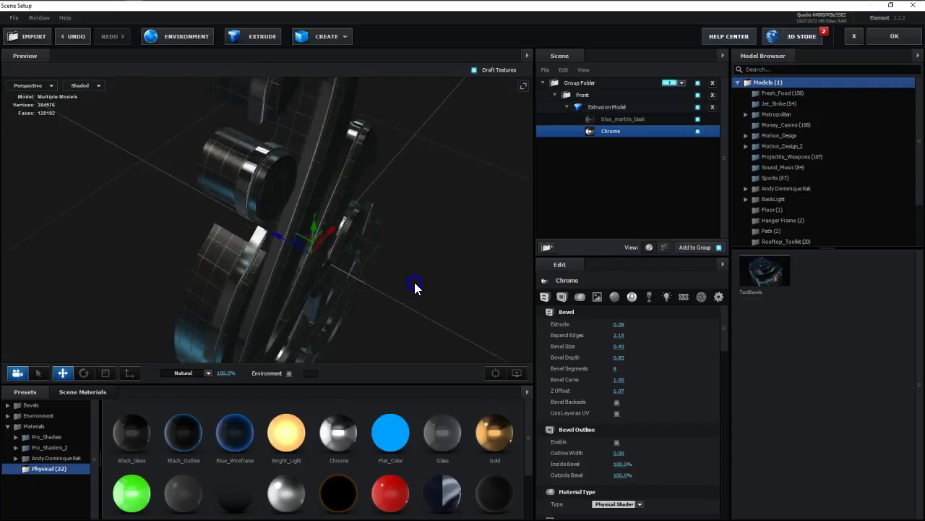
{"action": "left_click_drag", "start_coordinate": [407, 273], "coordinate": [444, 236]}
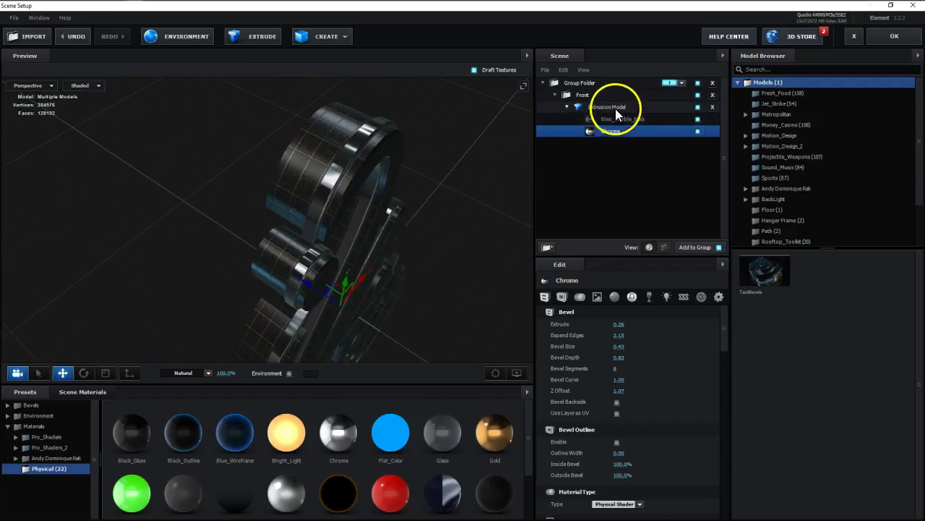
- Set Bevel Copies to 3, compare with the Chrome bevel, and select Bevel 3
{"action": "left_click", "coordinate": [611, 107]}
{"action": "left_click", "coordinate": [662, 335]}
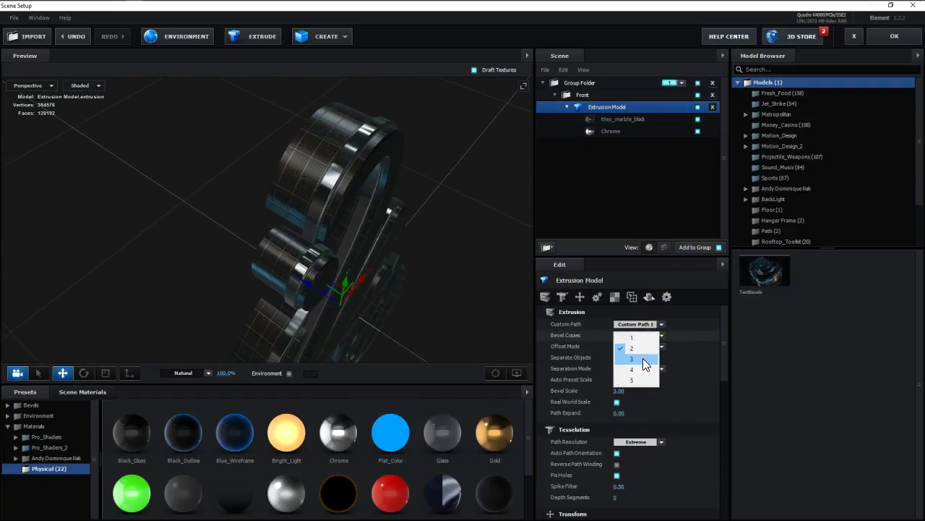
{"action": "left_click", "coordinate": [643, 358]}
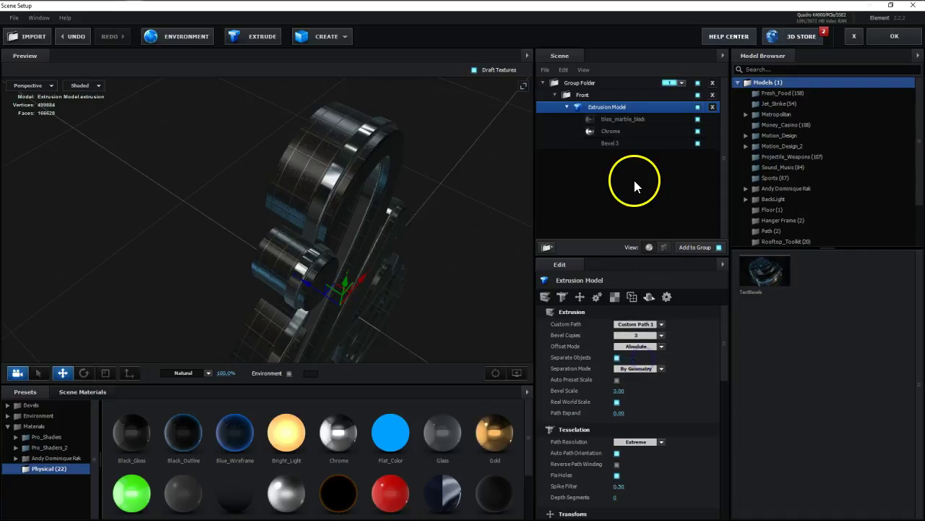
{"action": "left_click", "coordinate": [611, 143]}
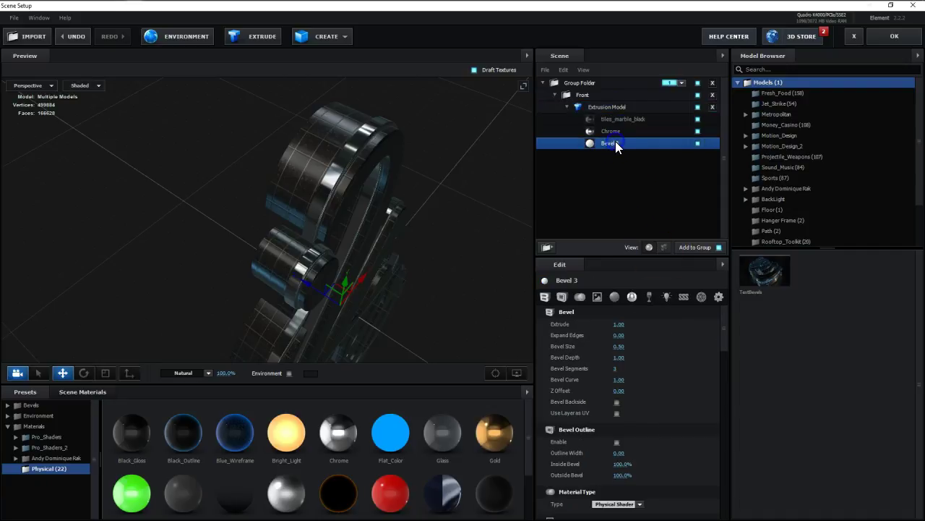
{"action": "left_click", "coordinate": [616, 131]}
{"action": "right_click", "coordinate": [619, 137]}
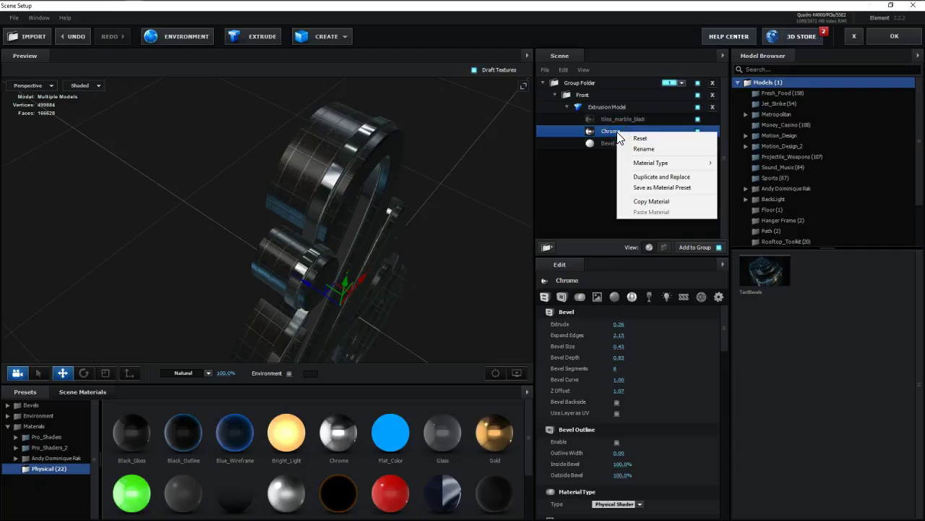
{"action": "left_click", "coordinate": [597, 161]}
{"action": "left_click", "coordinate": [615, 144]}
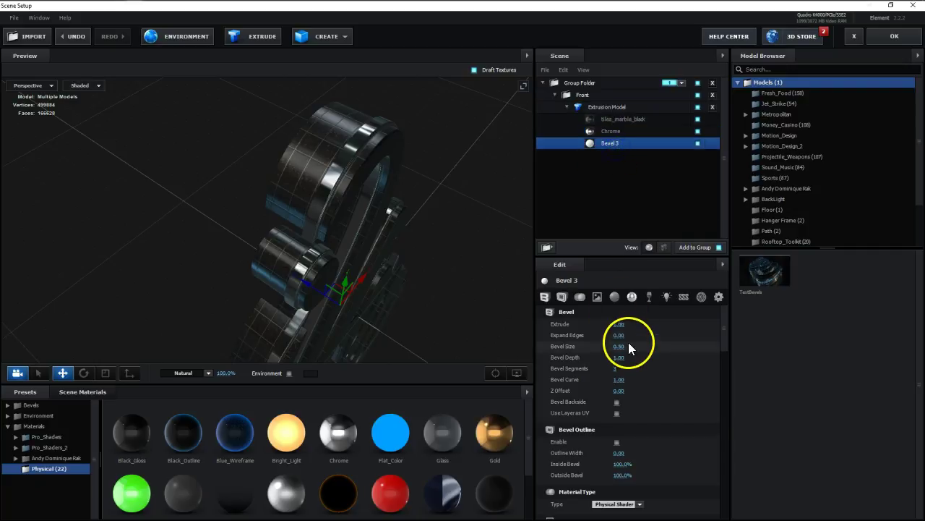
{"action": "left_click", "coordinate": [614, 131]}
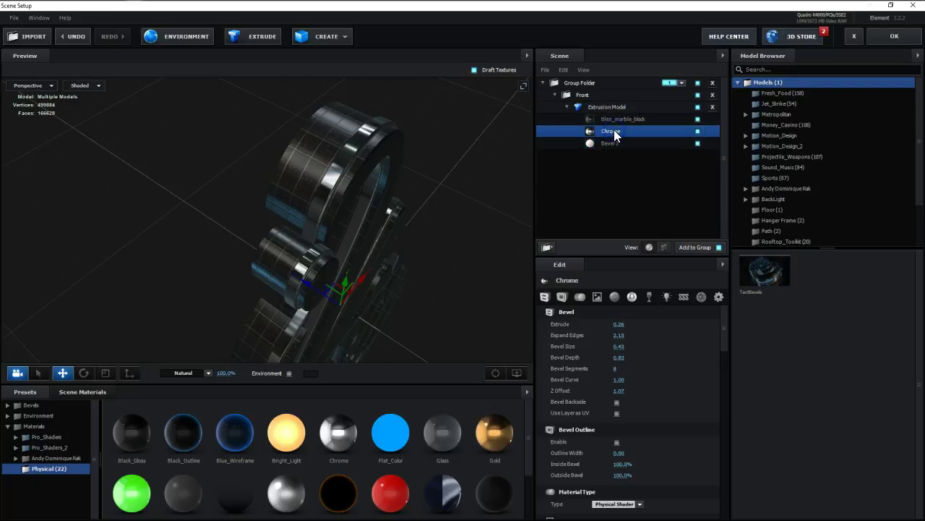
{"action": "left_click", "coordinate": [614, 145]}
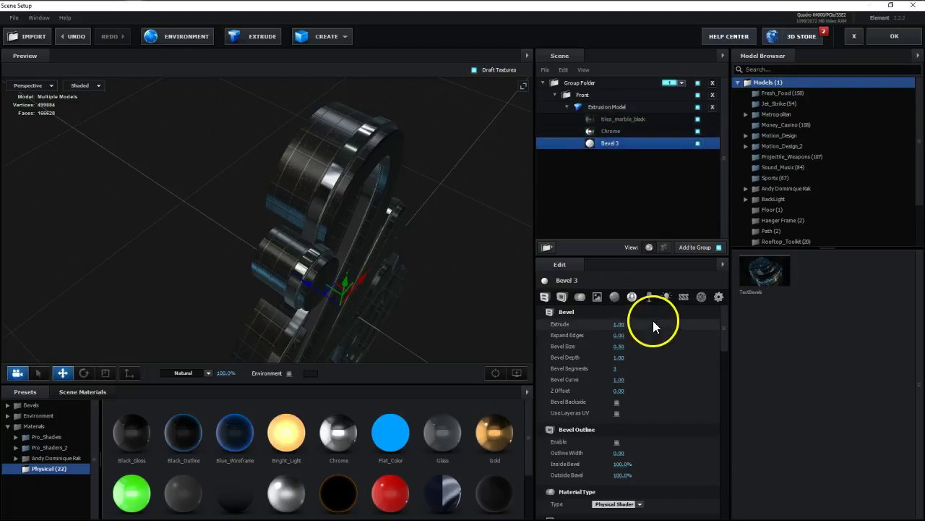
- Scrub Bevel 3 to Extrude 0.32, Expand Edges 1.81 and Z Offset 0.15
{"action": "left_click_drag", "start_coordinate": [624, 393], "coordinate": [571, 385]}
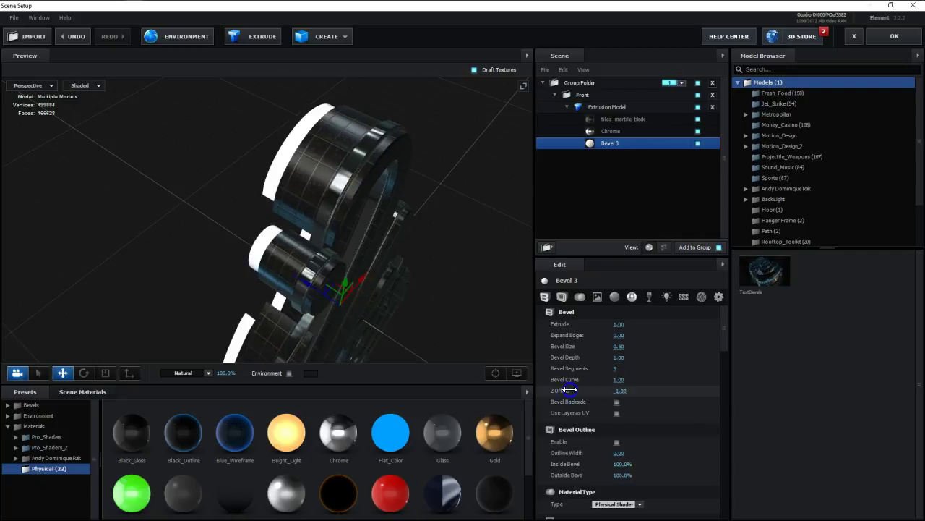
{"action": "left_click_drag", "start_coordinate": [629, 323], "coordinate": [597, 326]}
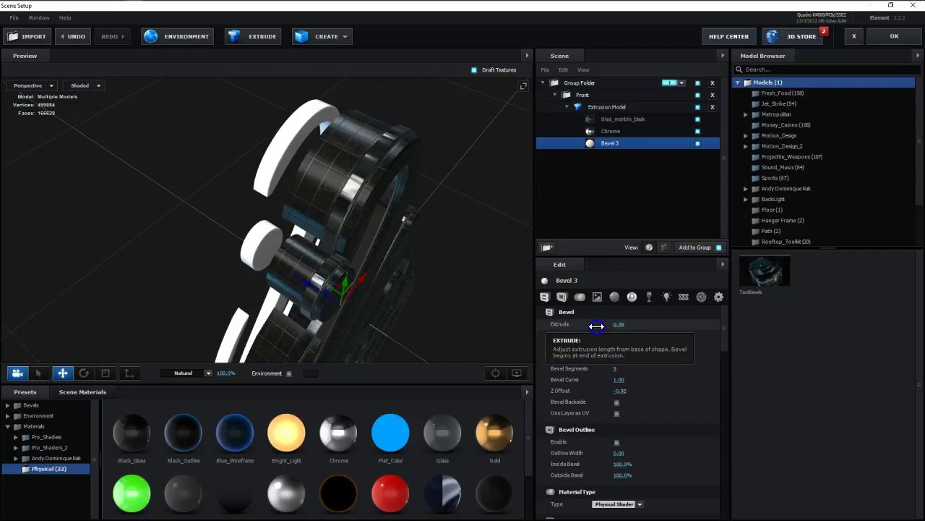
{"action": "left_click_drag", "start_coordinate": [594, 326], "coordinate": [591, 326]}
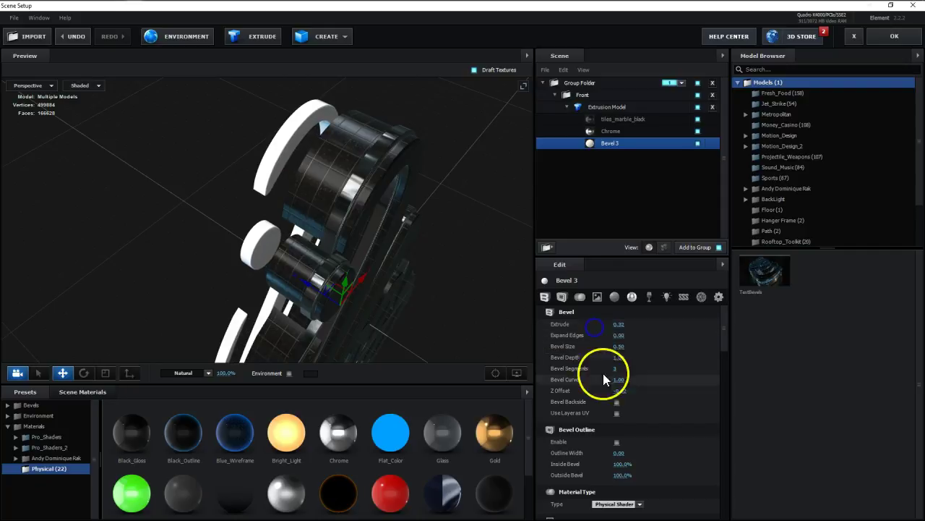
{"action": "left_click_drag", "start_coordinate": [627, 391], "coordinate": [643, 390]}
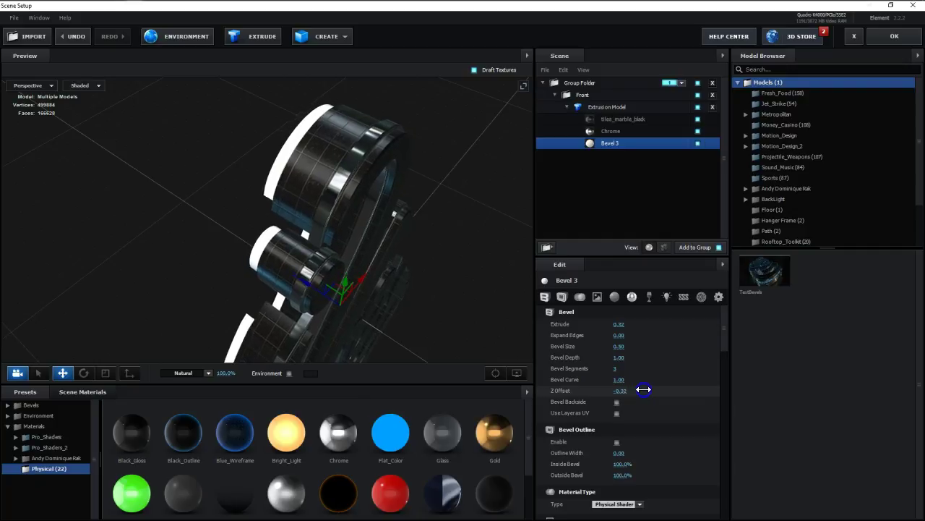
{"action": "left_click_drag", "start_coordinate": [622, 331], "coordinate": [702, 329]}
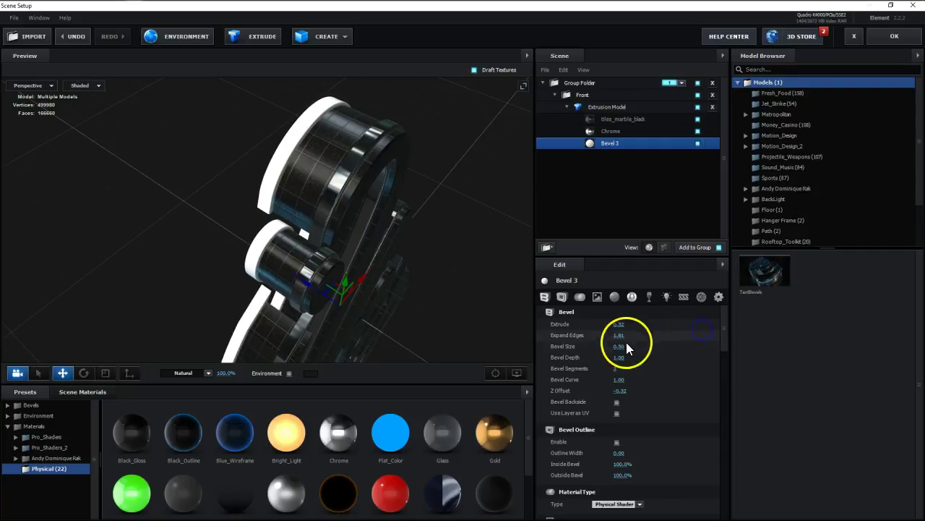
{"action": "left_click_drag", "start_coordinate": [620, 391], "coordinate": [642, 388]}
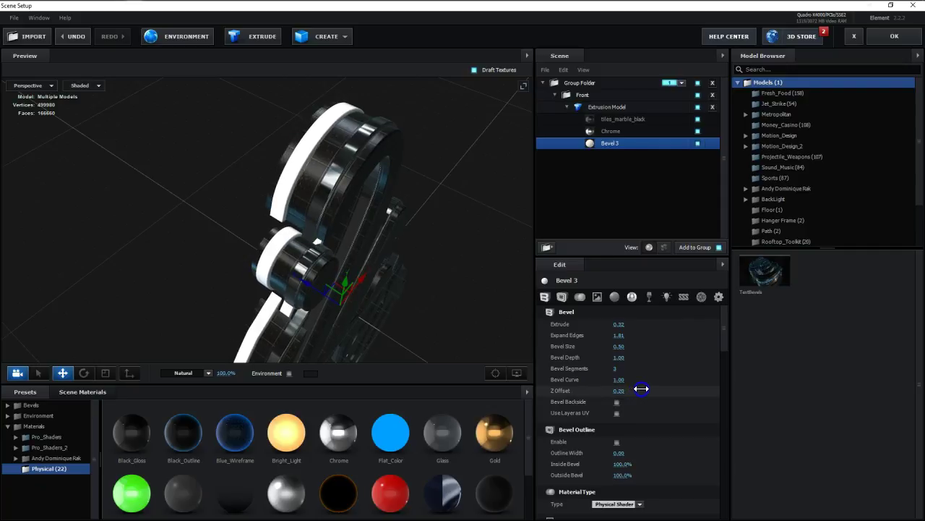
{"action": "left_click_drag", "start_coordinate": [641, 388], "coordinate": [637, 389]}
{"action": "left_click", "coordinate": [625, 106]}
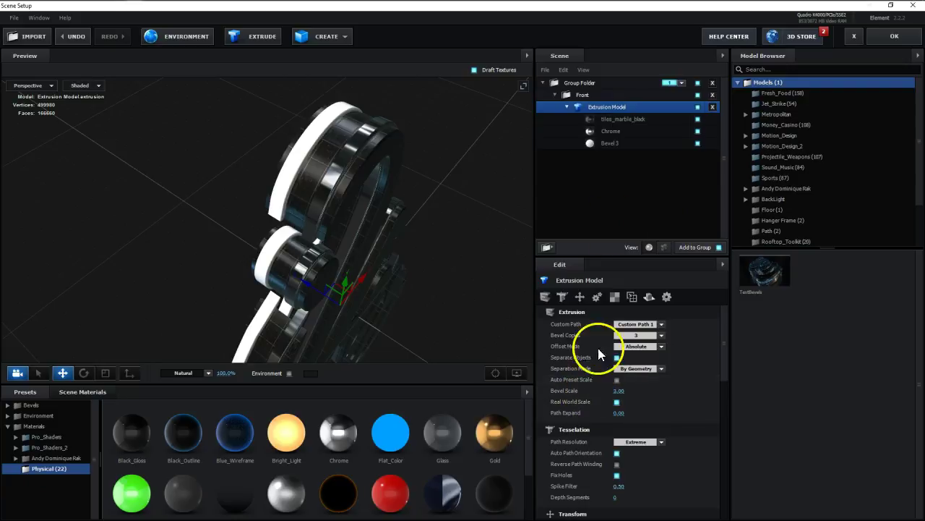
- Turn on Bevel Backside for tiles_marble_black, Chrome and Bevel 3
{"action": "left_click", "coordinate": [624, 119]}
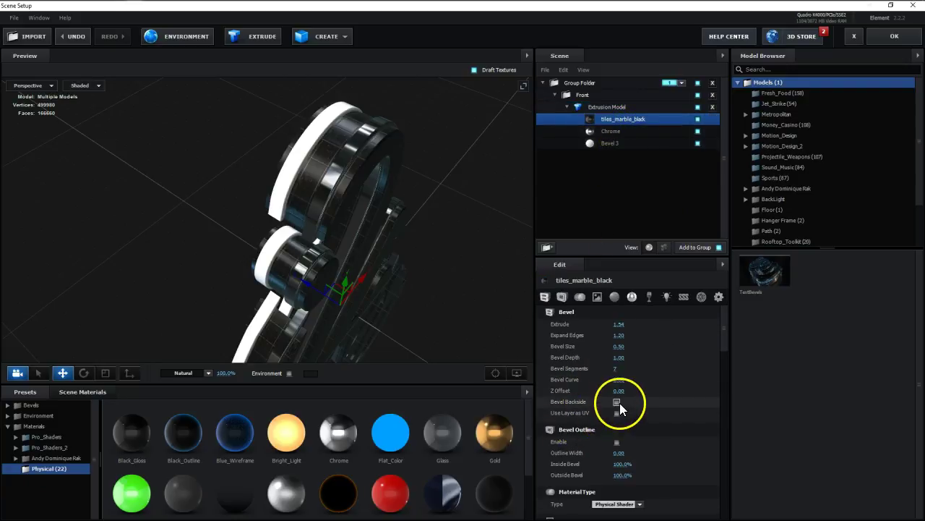
{"action": "left_click", "coordinate": [625, 132]}
{"action": "left_click", "coordinate": [617, 402]}
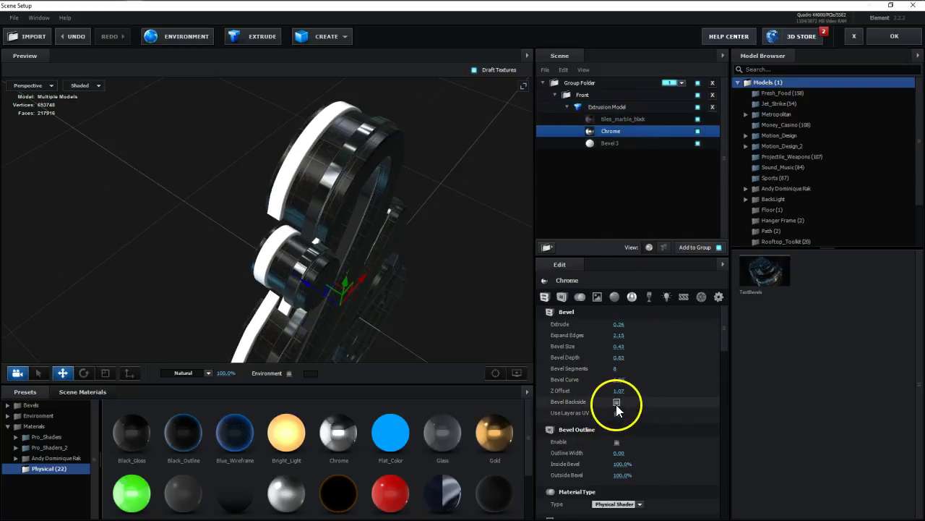
{"action": "left_click", "coordinate": [611, 144]}
{"action": "left_click", "coordinate": [617, 402]}
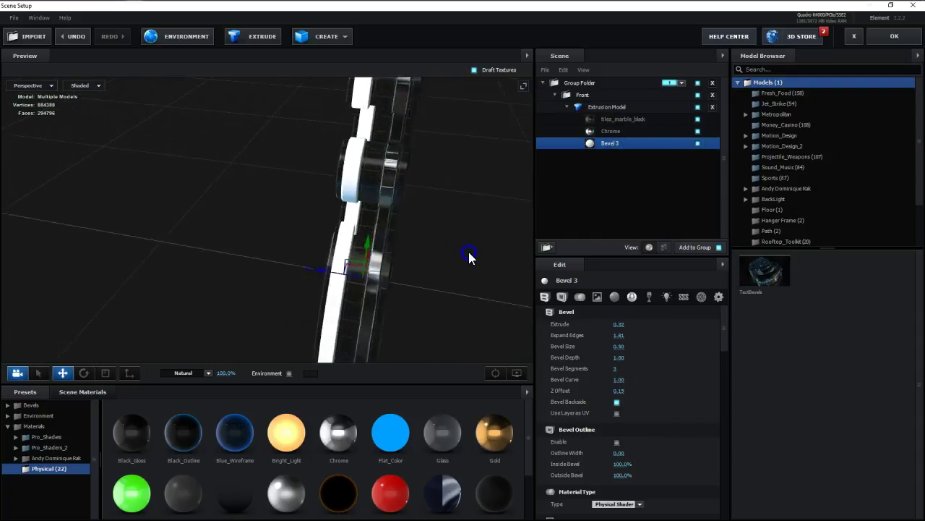
- Drag the Chrome material swatch onto Bevel 3 and orbit to inspect both chrome rims
{"action": "left_click_drag", "start_coordinate": [447, 271], "coordinate": [448, 260]}
{"action": "left_click", "coordinate": [396, 437]}
{"action": "left_click_drag", "start_coordinate": [339, 433], "coordinate": [618, 146]}
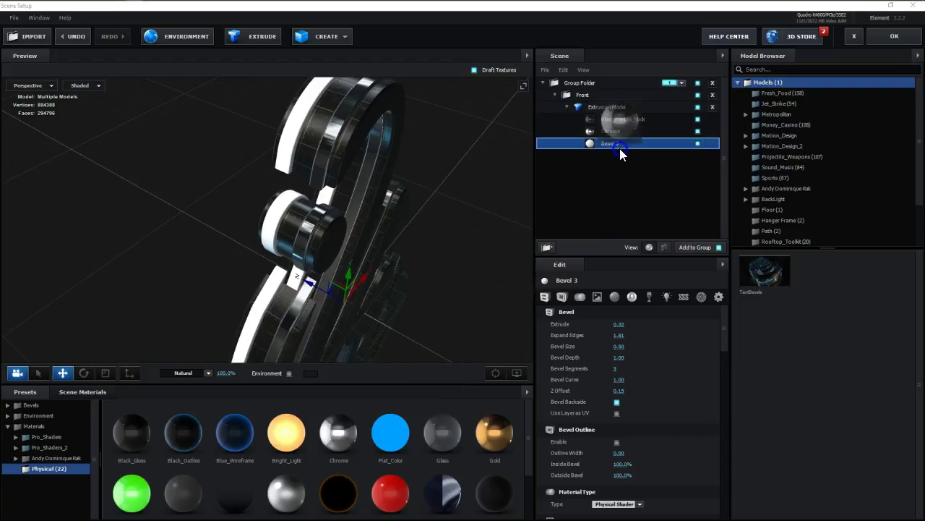
{"action": "mouse_move", "coordinate": [431, 226]}
{"action": "left_mouse_down"}
{"action": "mouse_move", "coordinate": [447, 192]}
{"action": "mouse_move", "coordinate": [423, 228]}
{"action": "mouse_move", "coordinate": [443, 232]}
{"action": "left_mouse_up"}
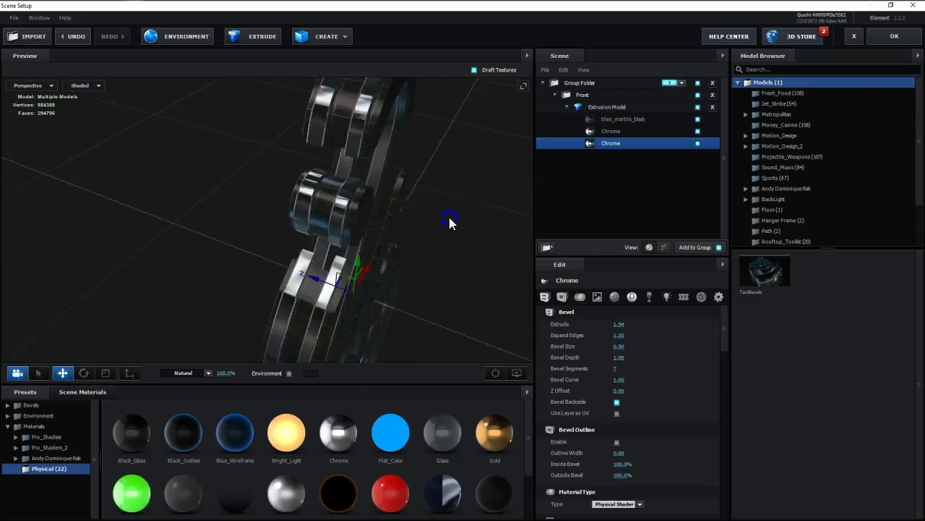
- Duplicate the Front group with Duplicate Model from its right-click menu
{"action": "left_click", "coordinate": [602, 107]}
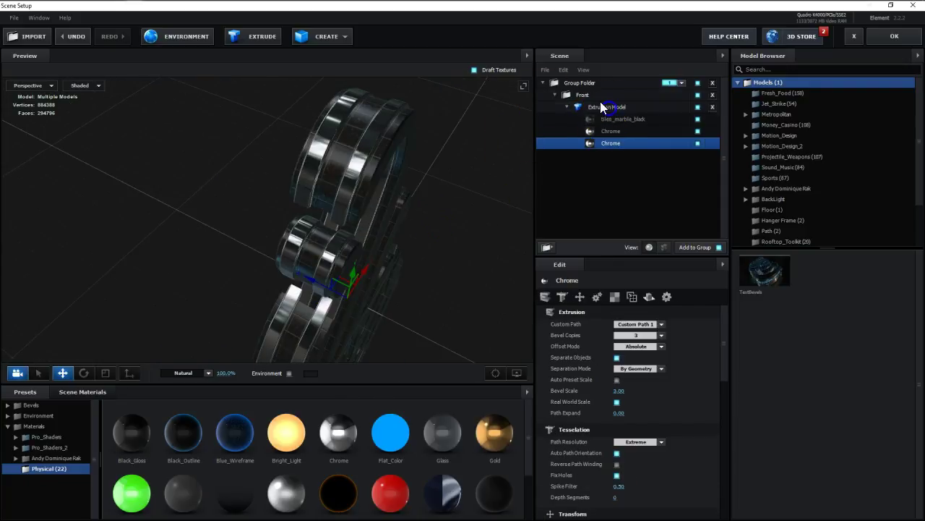
{"action": "left_click", "coordinate": [582, 94]}
{"action": "left_click", "coordinate": [554, 94]}
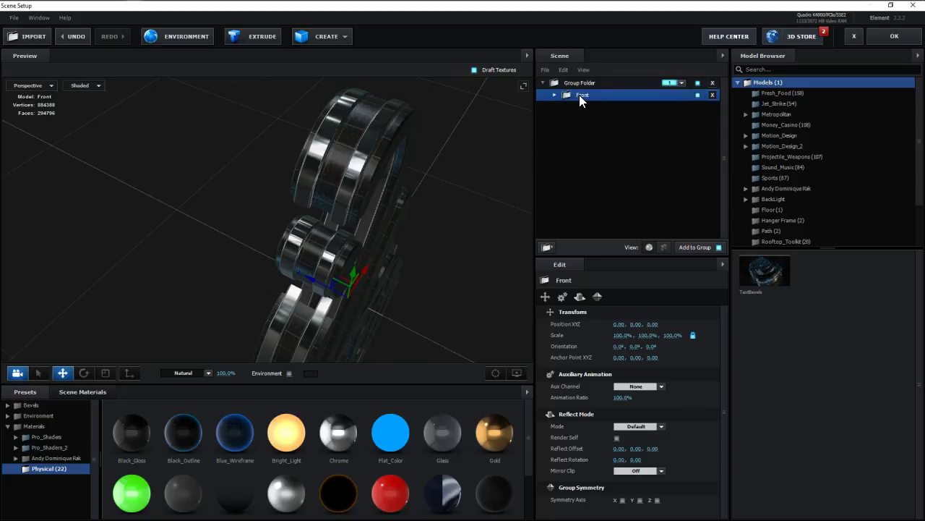
{"action": "right_click", "coordinate": [579, 94]}
{"action": "left_click", "coordinate": [554, 147]}
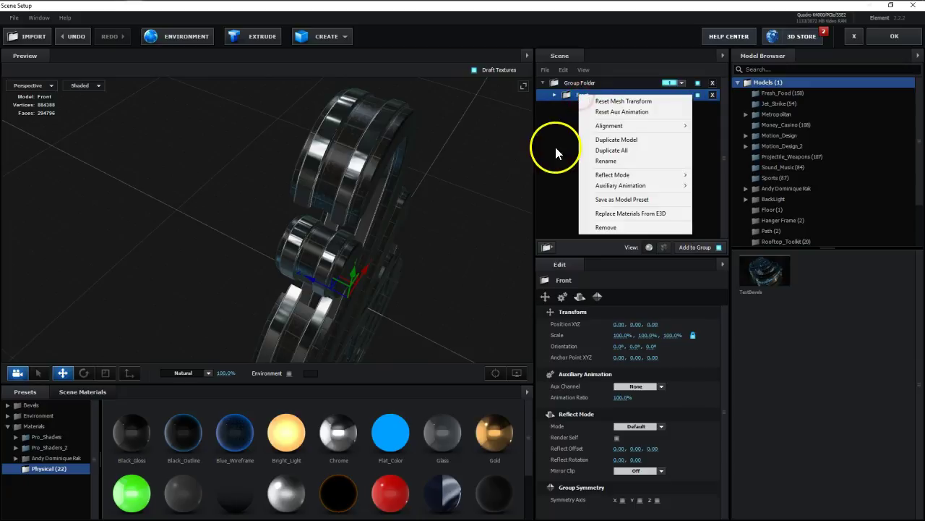
{"action": "left_click", "coordinate": [554, 96]}
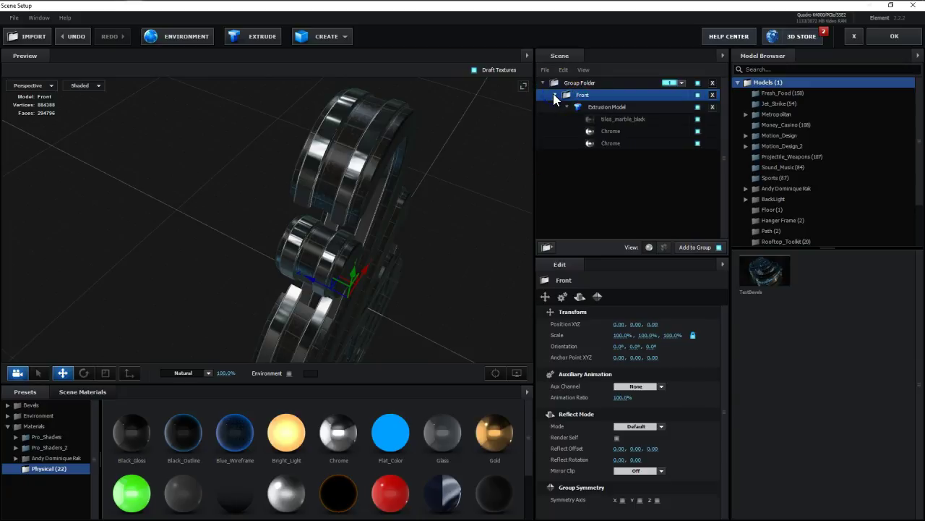
{"action": "left_click", "coordinate": [555, 95]}
{"action": "right_click", "coordinate": [601, 96]}
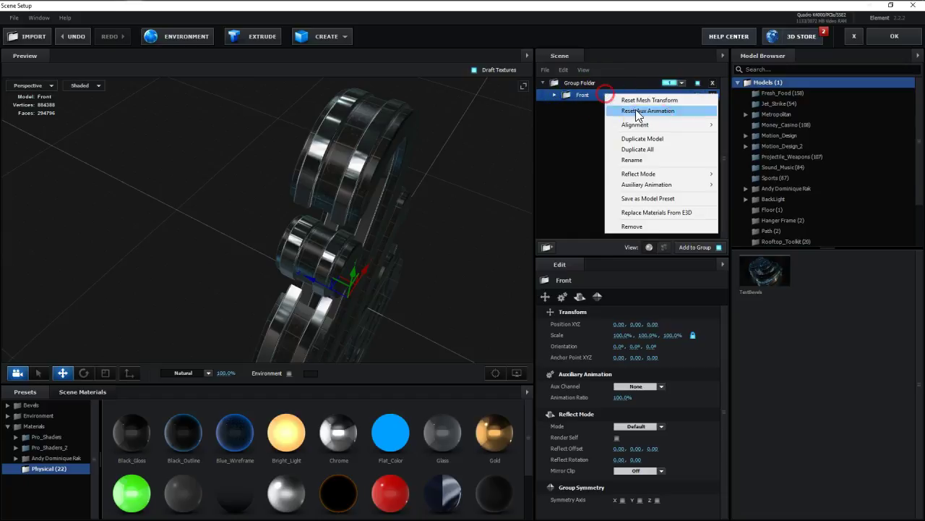
{"action": "left_click", "coordinate": [658, 140]}
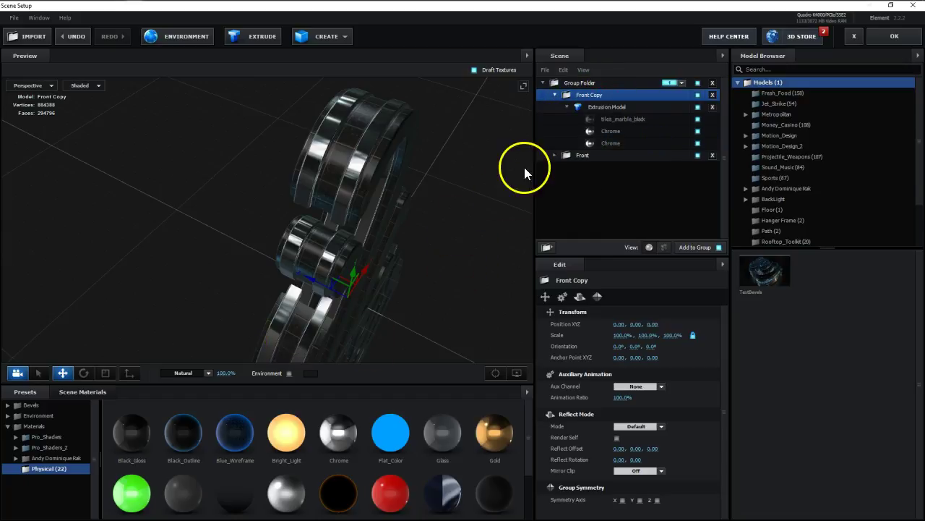
- Rename the copy to 'Back' and push it 0.29 along Z behind Front
{"action": "left_click", "coordinate": [568, 105]}
{"action": "left_click", "coordinate": [589, 94]}
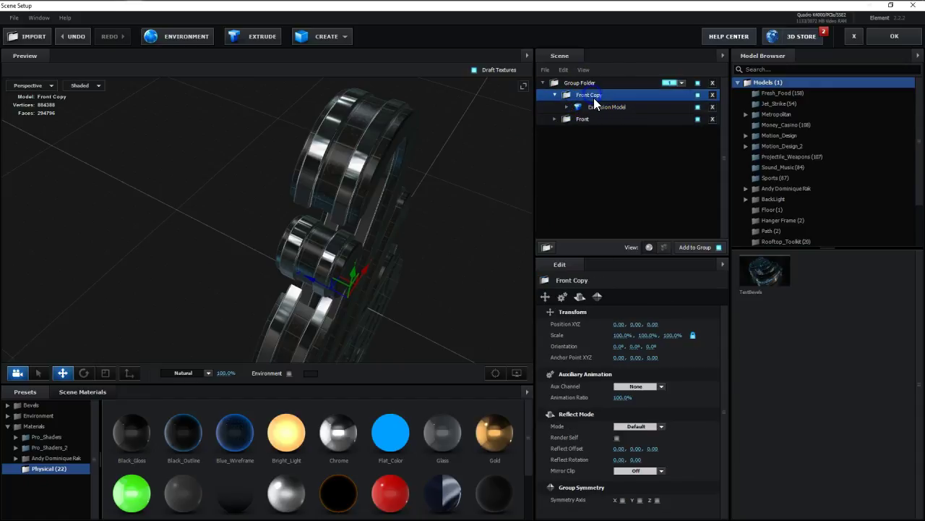
{"action": "double_click", "coordinate": [594, 96]}
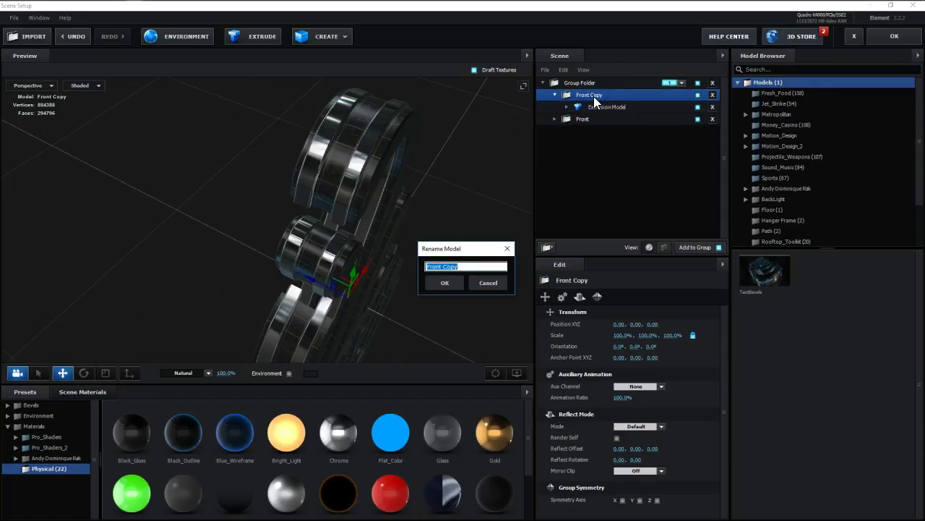
{"action": "type", "text": "Back"}
{"action": "key", "text": "Return"}
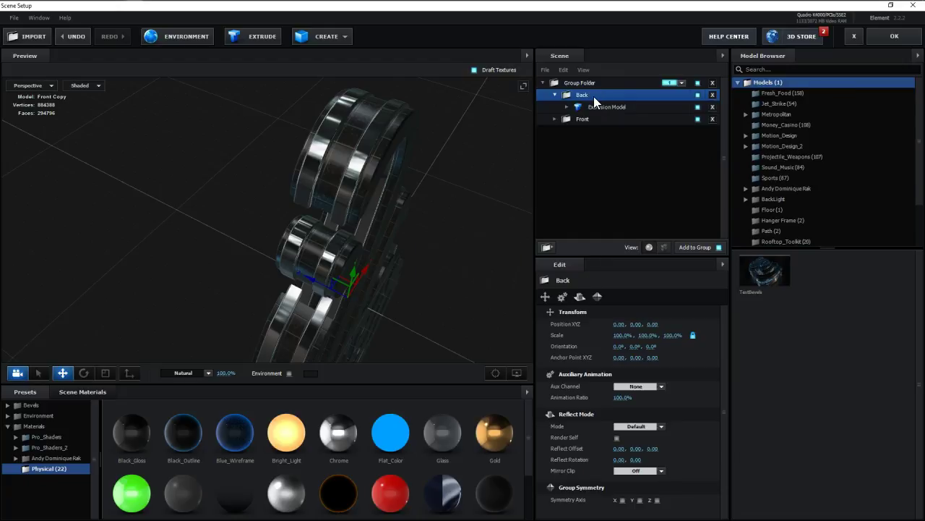
{"action": "left_click_drag", "start_coordinate": [412, 318], "coordinate": [430, 299]}
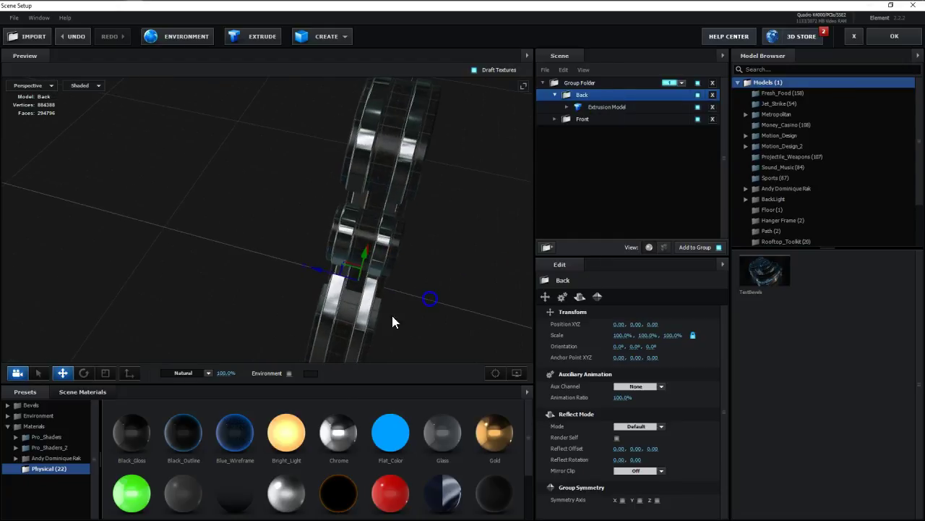
{"action": "left_click_drag", "start_coordinate": [314, 273], "coordinate": [238, 259]}
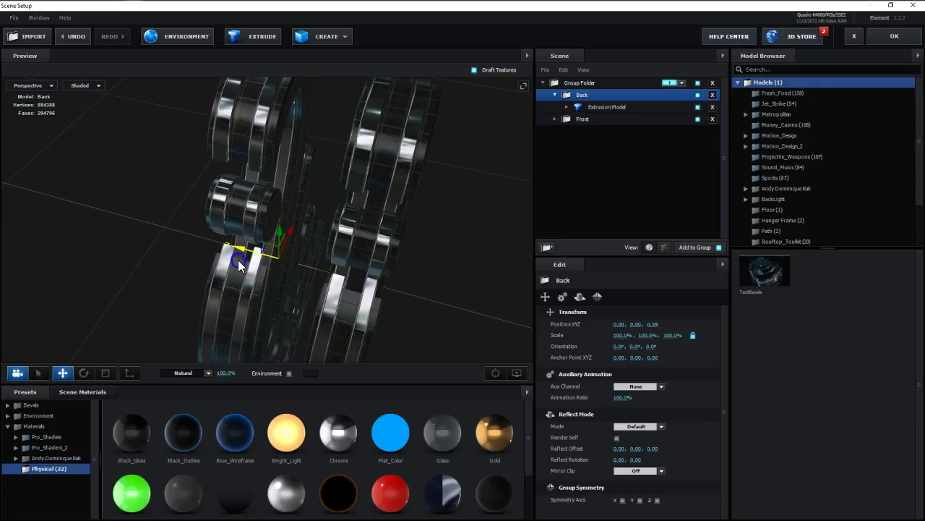
{"action": "left_click_drag", "start_coordinate": [447, 278], "coordinate": [447, 248]}
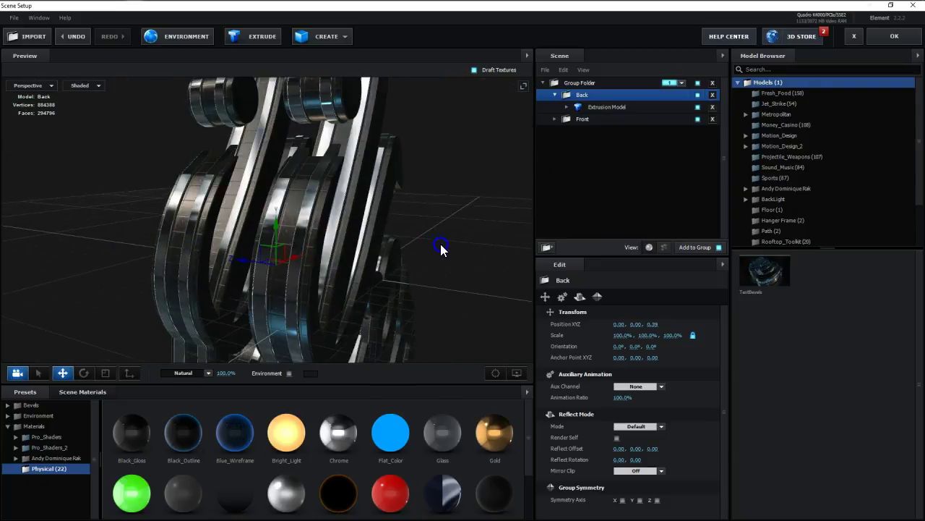
- Select the Group Folder and add a new extrusion model to it
{"action": "left_click", "coordinate": [554, 95]}
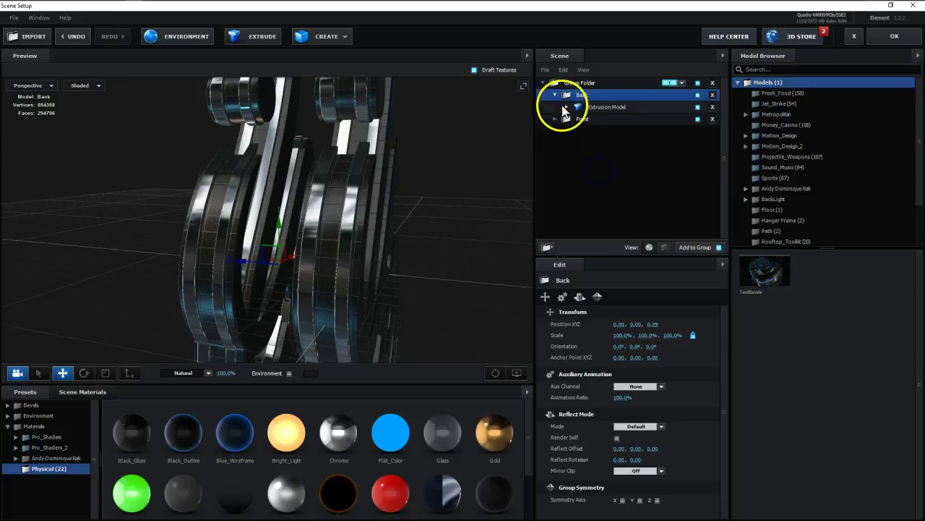
{"action": "left_click", "coordinate": [584, 83]}
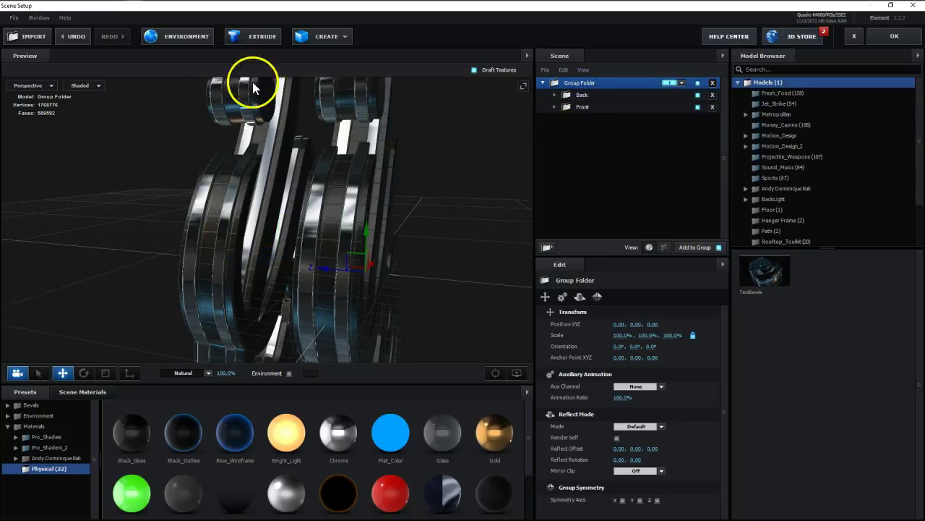
{"action": "left_click", "coordinate": [253, 36]}
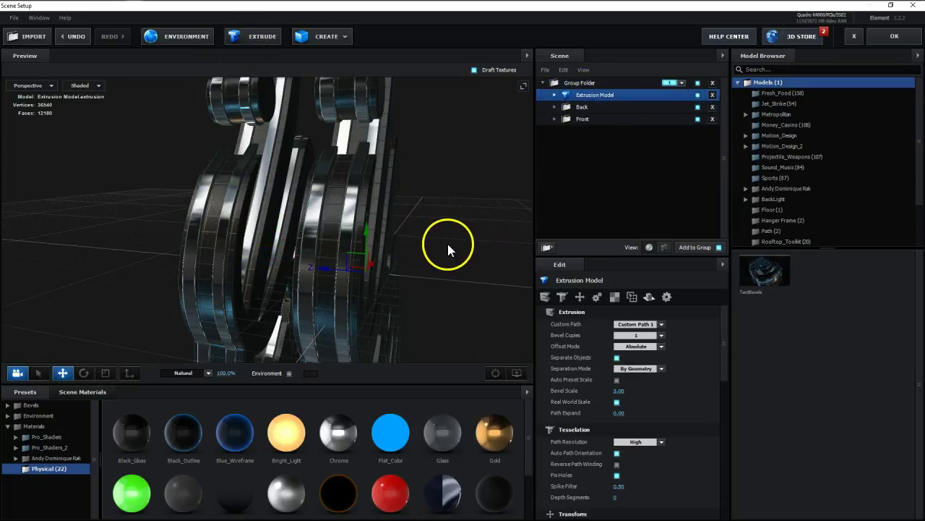
- Position the new extrusion along Z between layers and set Bevel 1 Extrude to 1.72
{"action": "left_click_drag", "start_coordinate": [461, 239], "coordinate": [462, 240]}
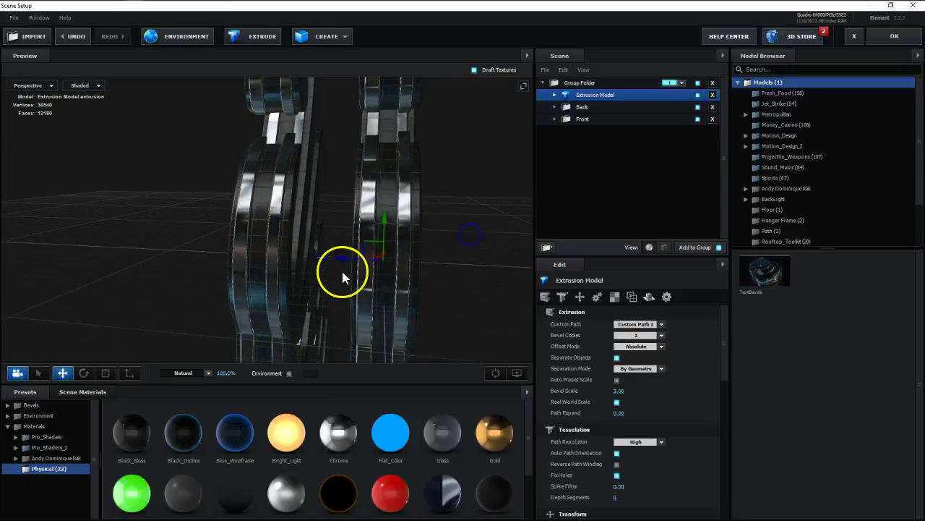
{"action": "left_click_drag", "start_coordinate": [342, 259], "coordinate": [296, 260]}
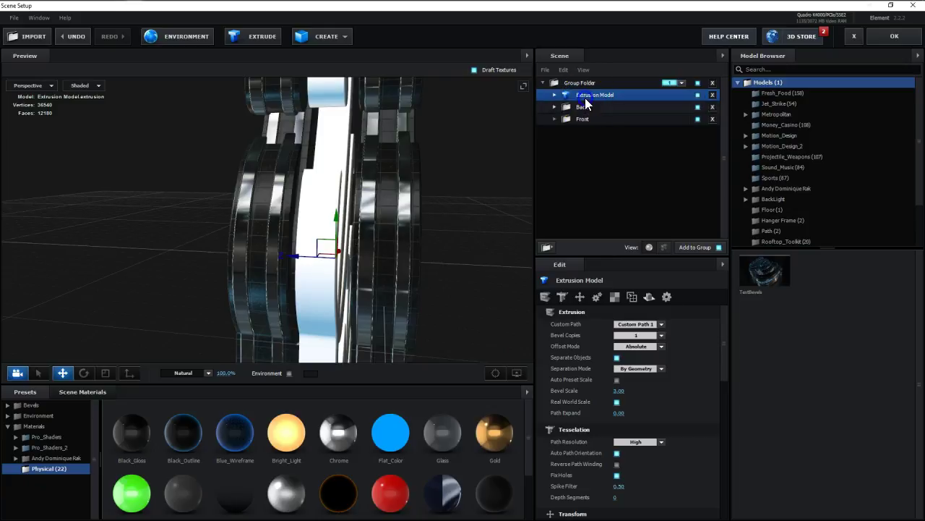
{"action": "left_click", "coordinate": [555, 95]}
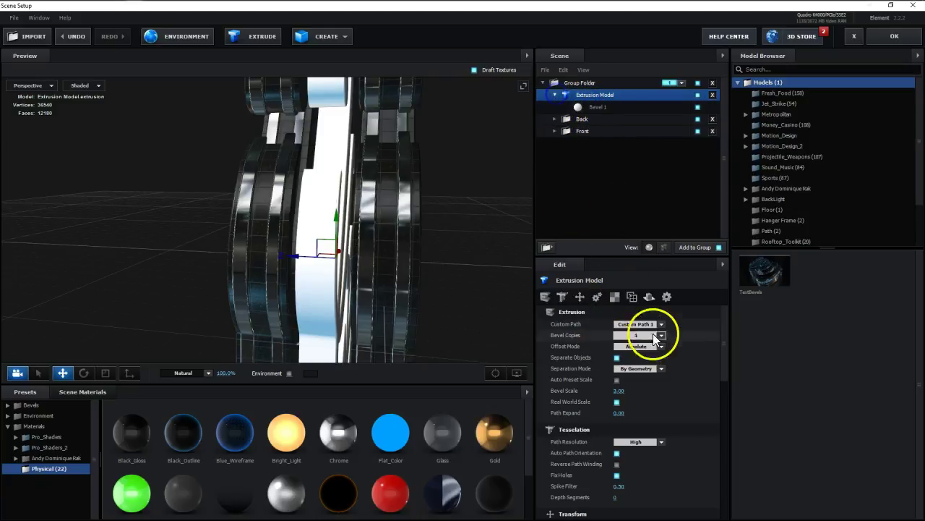
{"action": "left_click", "coordinate": [603, 108]}
{"action": "left_click_drag", "start_coordinate": [619, 324], "coordinate": [646, 322]}
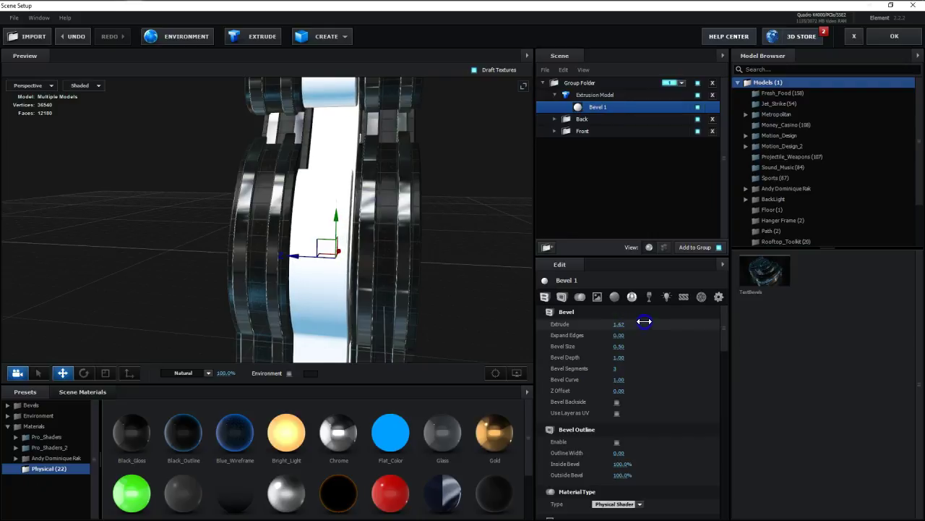
{"action": "left_click", "coordinate": [522, 250]}
{"action": "left_click_drag", "start_coordinate": [522, 250], "coordinate": [470, 260]}
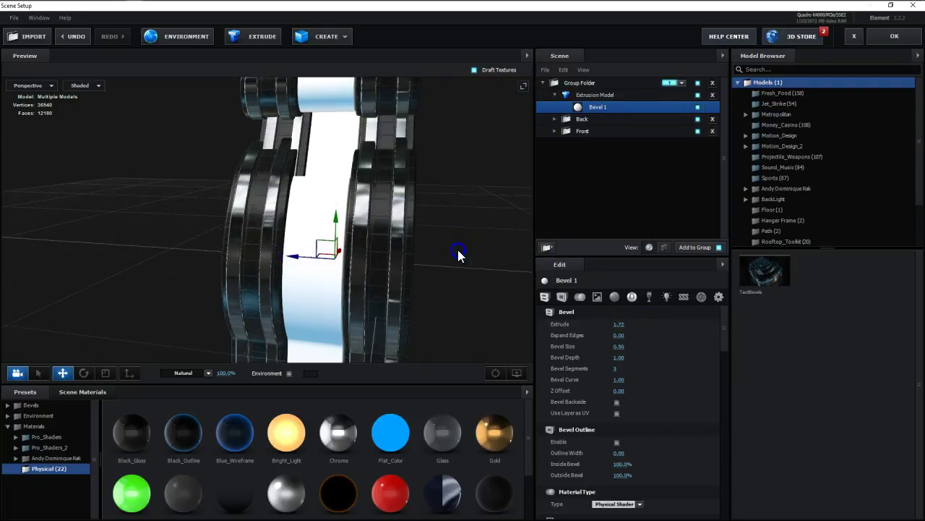
{"action": "left_click_drag", "start_coordinate": [300, 260], "coordinate": [302, 262]}
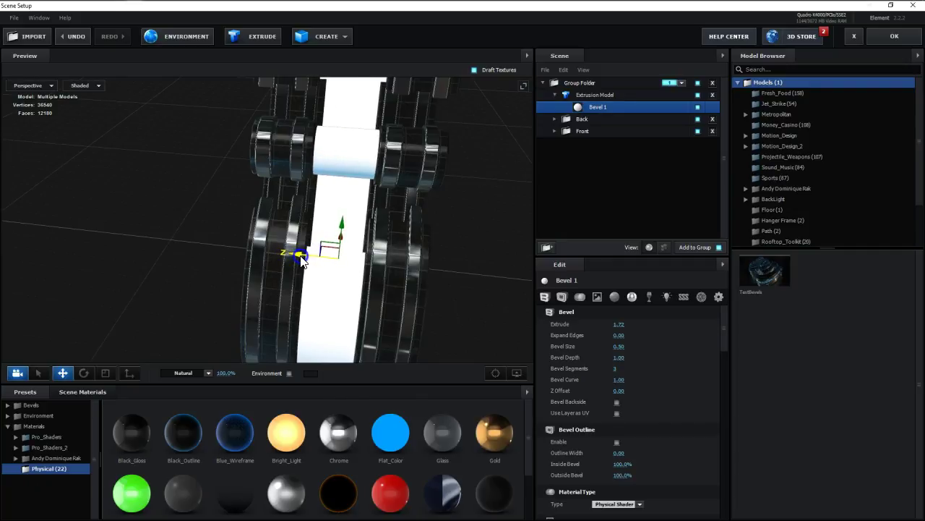
- Scrub Bevel 1 Expand Edges to -0.88 and Bevel Segments to 0, then view from the side
{"action": "left_click", "coordinate": [622, 336]}
{"action": "left_click_drag", "start_coordinate": [609, 336], "coordinate": [594, 336]}
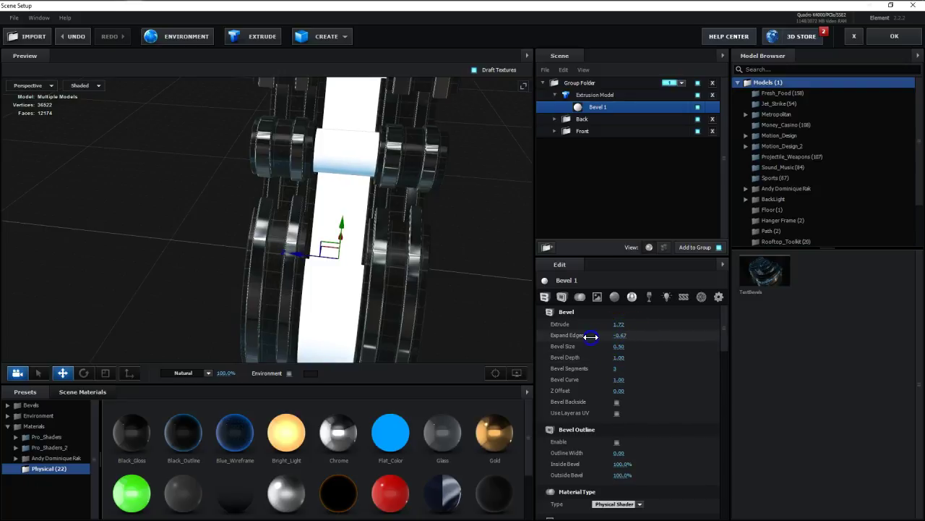
{"action": "left_click_drag", "start_coordinate": [413, 253], "coordinate": [389, 193]}
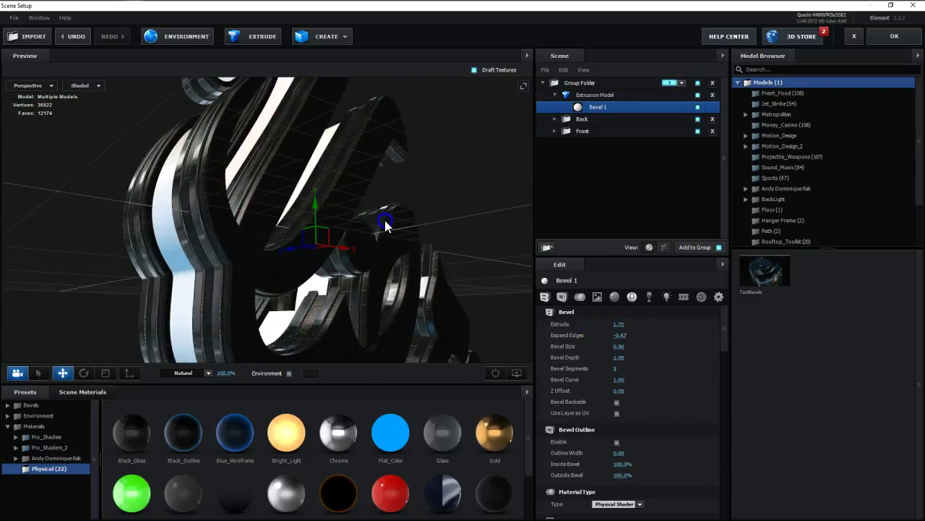
{"action": "scroll", "coordinate": [245, 243], "scroll_direction": "up", "scroll_amount": 5}
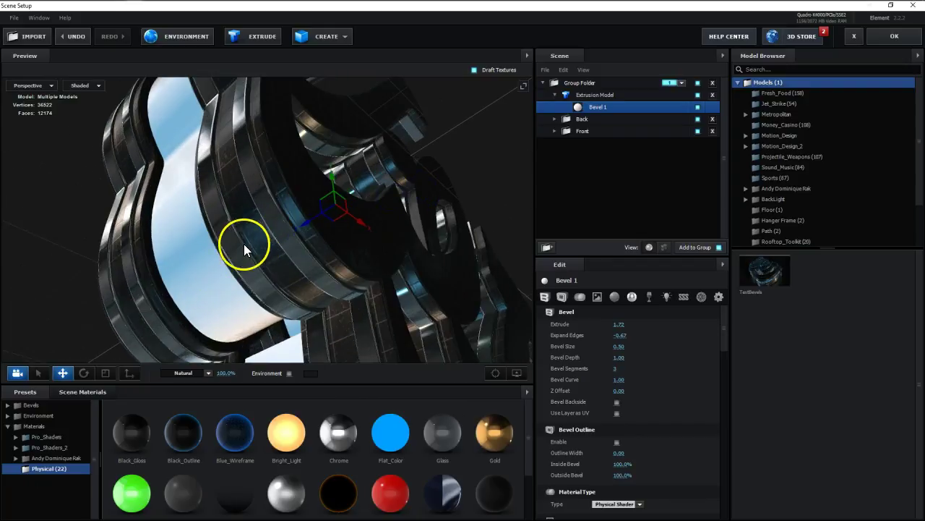
{"action": "left_click_drag", "start_coordinate": [618, 335], "coordinate": [616, 339]}
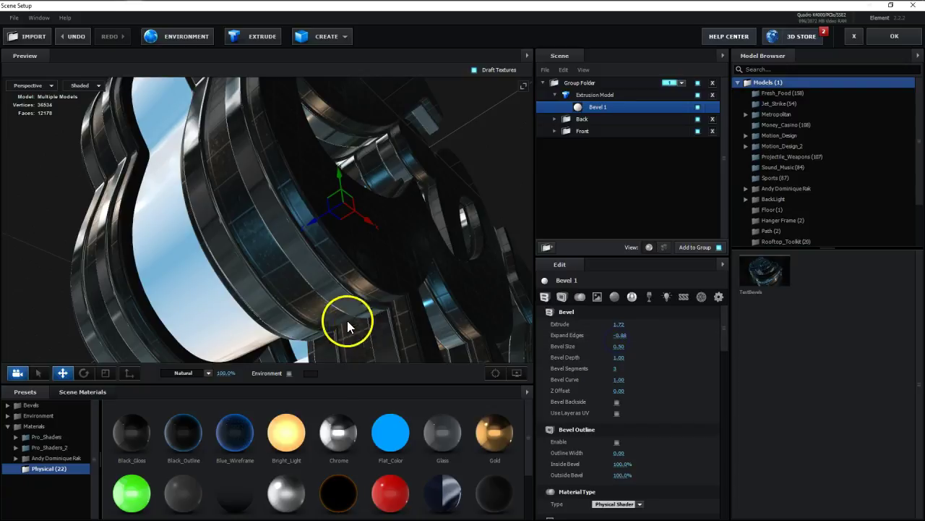
{"action": "left_click_drag", "start_coordinate": [619, 371], "coordinate": [621, 371]}
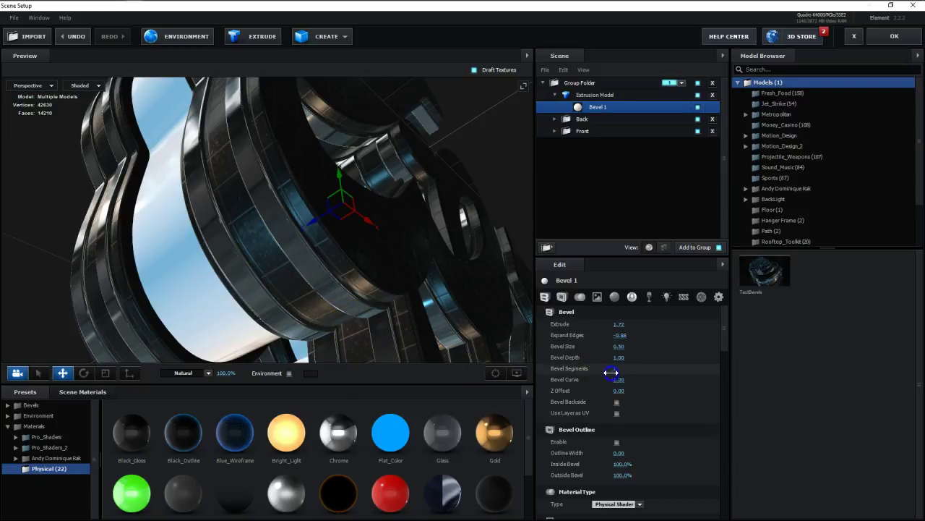
{"action": "left_click_drag", "start_coordinate": [107, 218], "coordinate": [224, 240]}
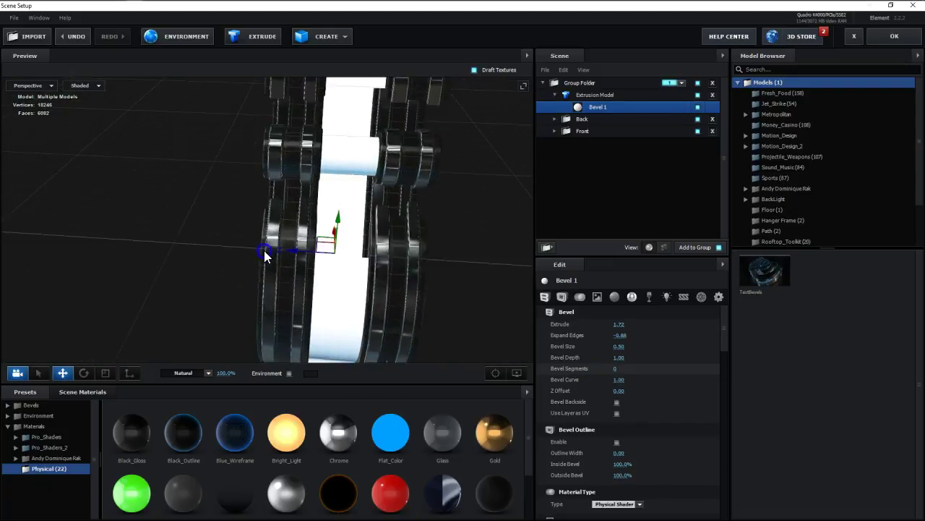
{"action": "left_click_drag", "start_coordinate": [224, 240], "coordinate": [271, 250]}
- Rename the extrusion model to Middle
{"action": "left_click", "coordinate": [555, 94]}
{"action": "double_click", "coordinate": [590, 95]}
{"action": "type", "text": "Midd"}
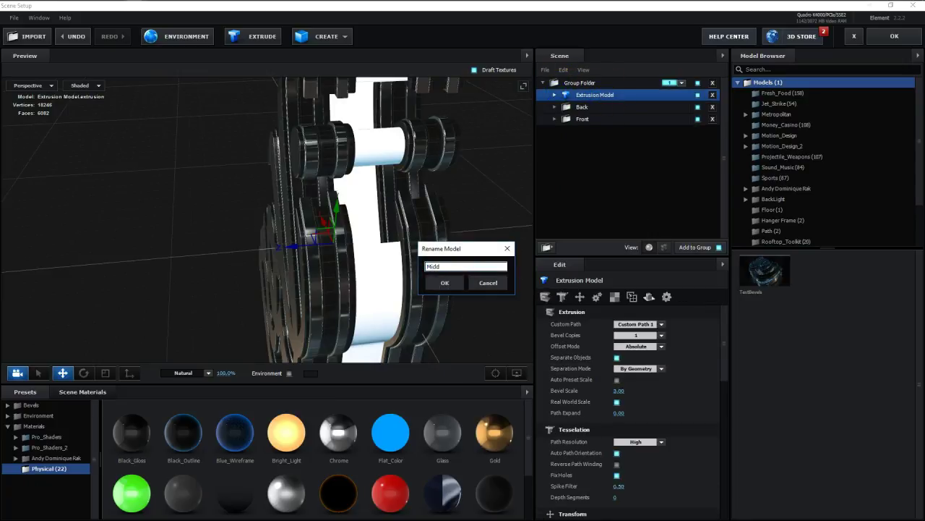
{"action": "type", "text": "le"}
{"action": "key", "text": "Return"}
{"action": "left_click", "coordinate": [585, 176]}
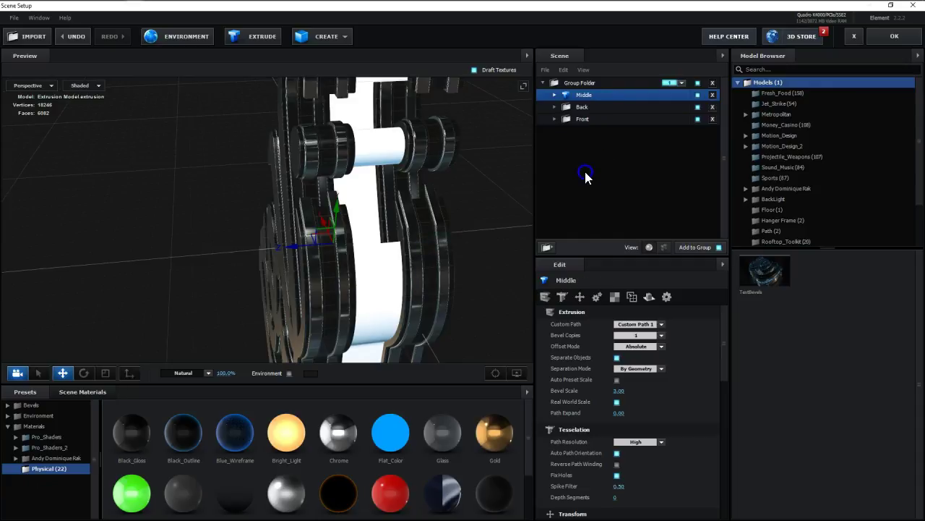
{"action": "left_click_drag", "start_coordinate": [455, 203], "coordinate": [519, 167]}
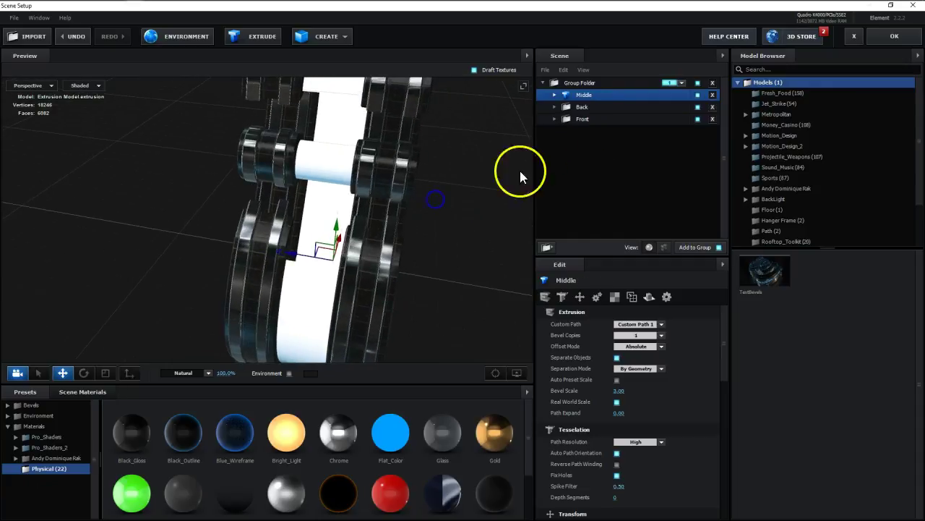
- Add a new group folder, move Middle into it, and name the folder Middle
{"action": "left_click", "coordinate": [586, 110]}
{"action": "left_click", "coordinate": [587, 119]}
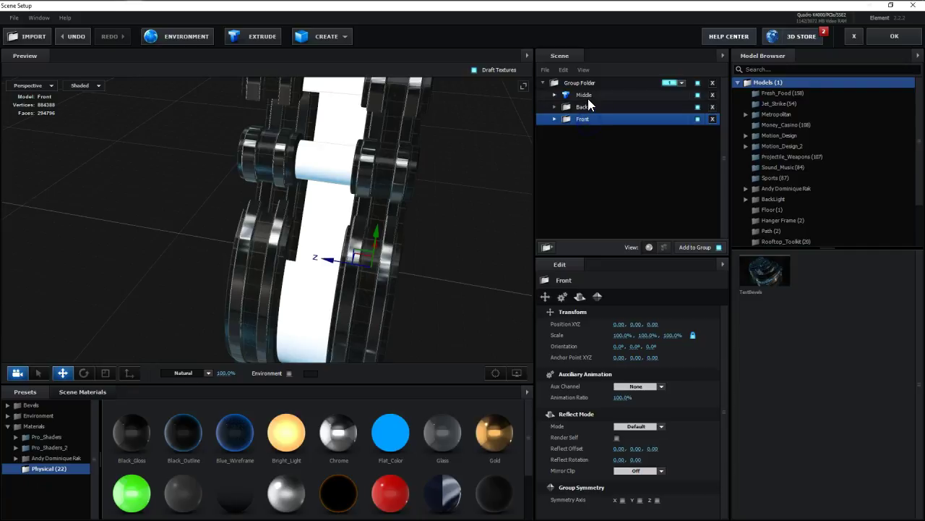
{"action": "left_click", "coordinate": [588, 97]}
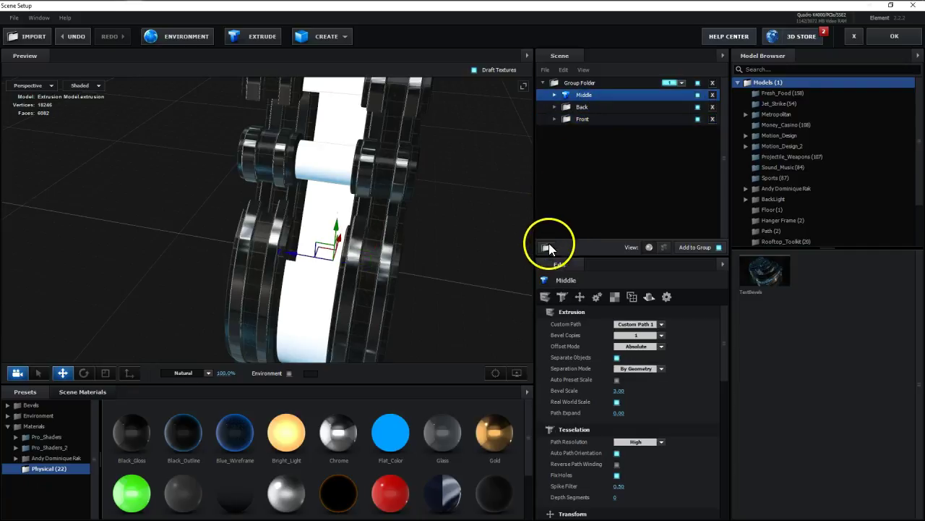
{"action": "left_click", "coordinate": [548, 247]}
{"action": "left_click", "coordinate": [582, 107]}
{"action": "left_click_drag", "start_coordinate": [591, 116], "coordinate": [586, 97]}
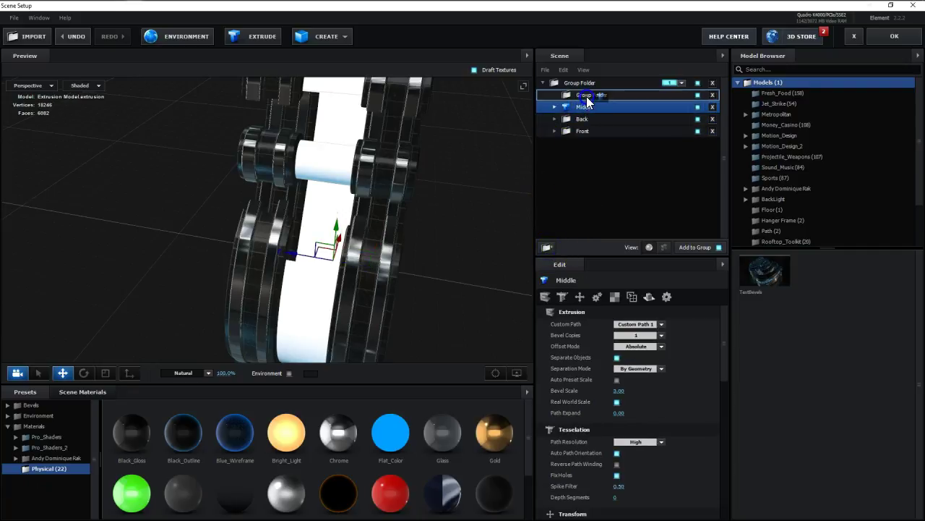
{"action": "double_click", "coordinate": [586, 96]}
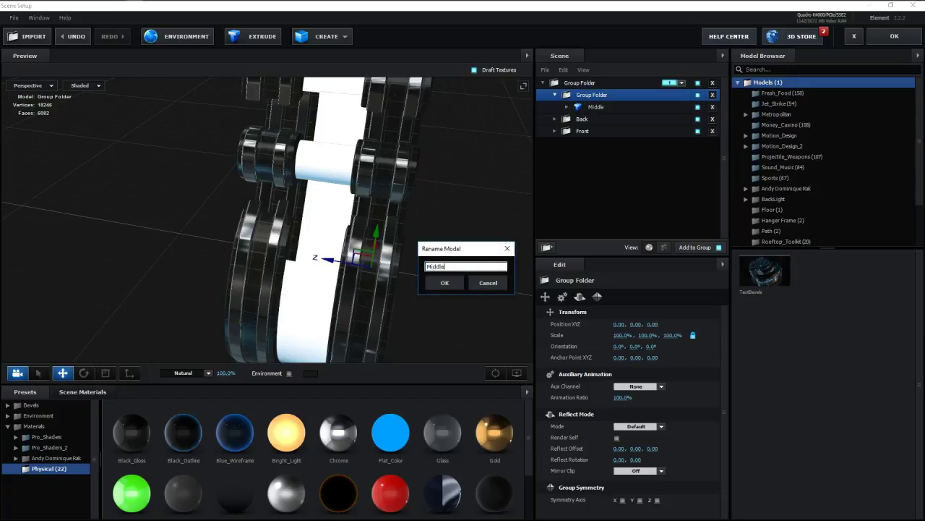
{"action": "key", "text": "Return"}
{"action": "left_click", "coordinate": [554, 95]}
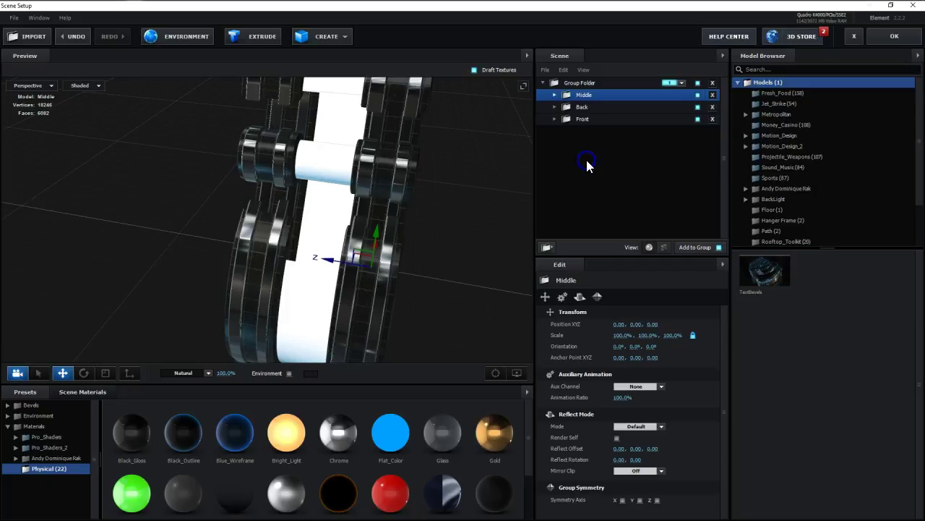
{"action": "mouse_move", "coordinate": [469, 212]}
{"action": "left_mouse_down"}
{"action": "mouse_move", "coordinate": [444, 202]}
{"action": "mouse_move", "coordinate": [439, 185]}
{"action": "mouse_move", "coordinate": [300, 199]}
{"action": "left_mouse_up"}
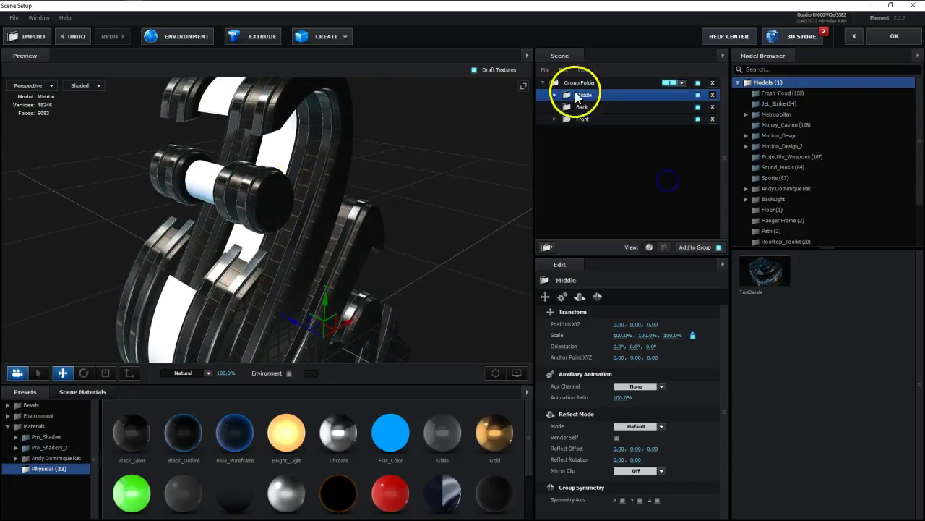
{"action": "left_click", "coordinate": [573, 83]}
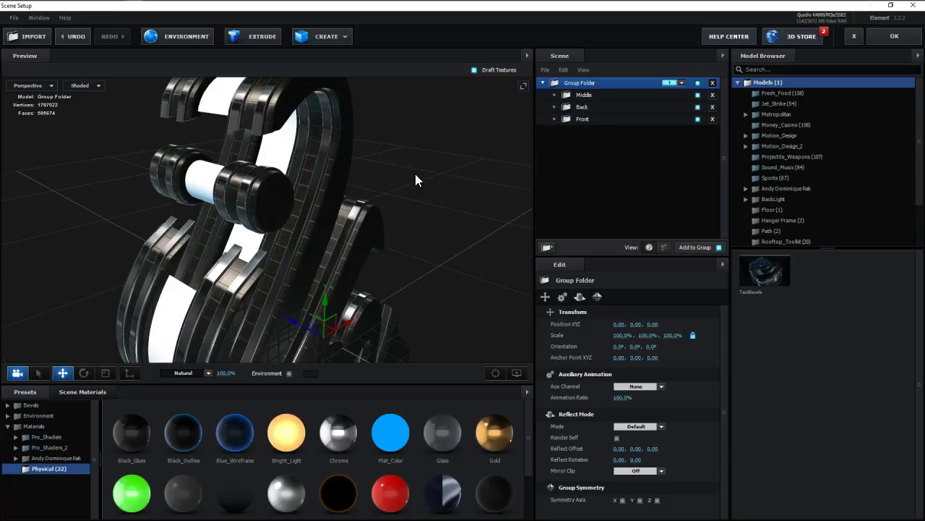
- Add a new extrusion model to the group and slide it forward along Z
{"action": "left_click", "coordinate": [244, 39]}
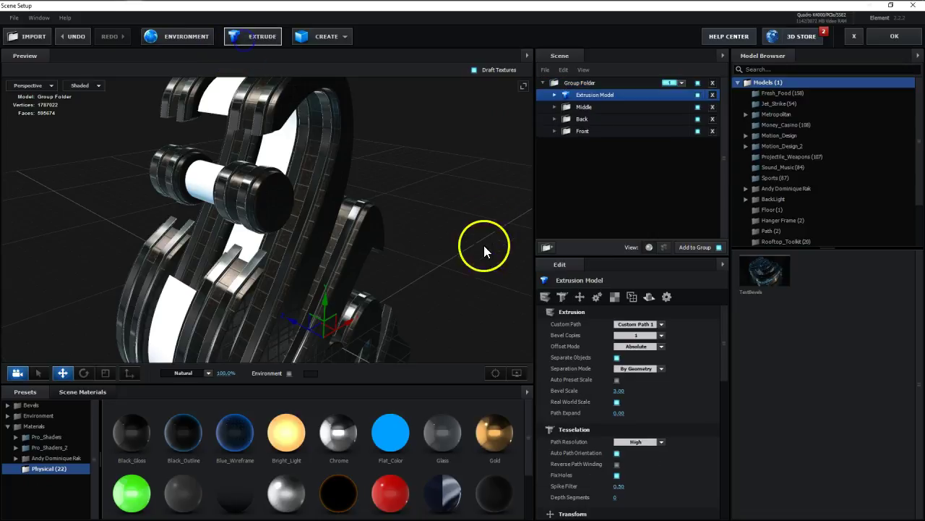
{"action": "left_click_drag", "start_coordinate": [470, 291], "coordinate": [402, 236]}
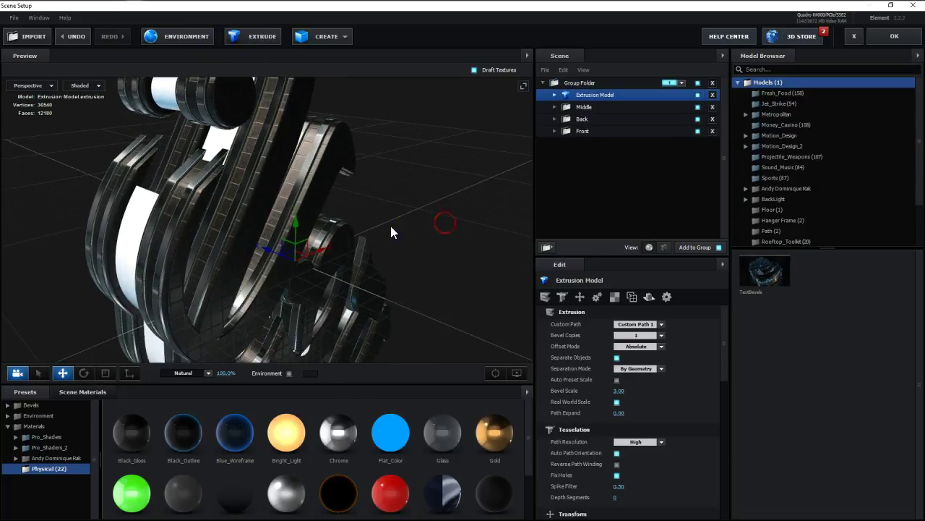
{"action": "left_click_drag", "start_coordinate": [277, 253], "coordinate": [294, 260]}
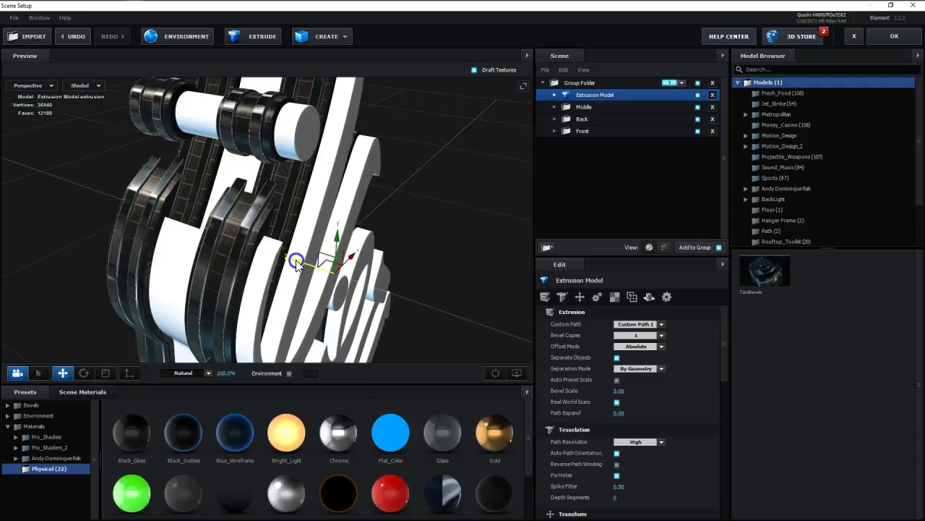
- Set Path Resolution to Extreme on both Middle and the new Extrusion Model
{"action": "left_click", "coordinate": [554, 107]}
{"action": "left_click", "coordinate": [596, 118]}
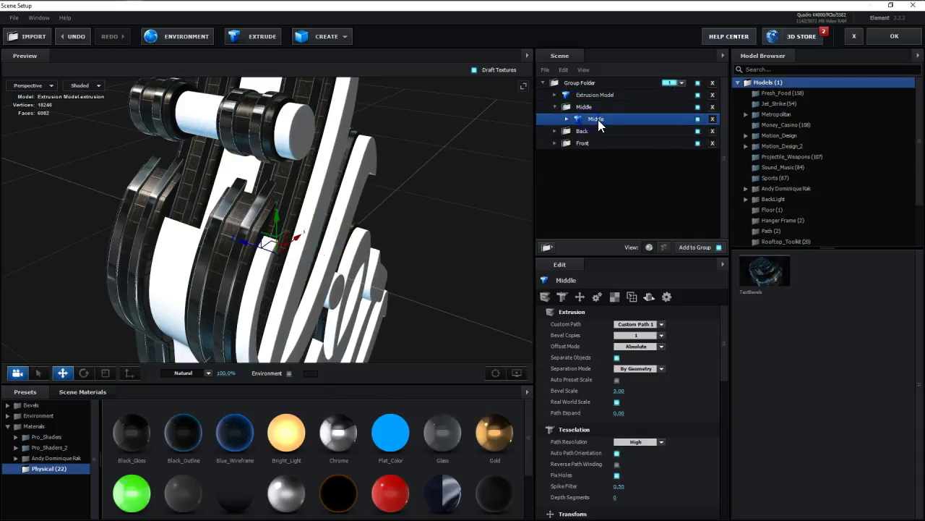
{"action": "left_click", "coordinate": [642, 440]}
{"action": "left_click", "coordinate": [644, 481]}
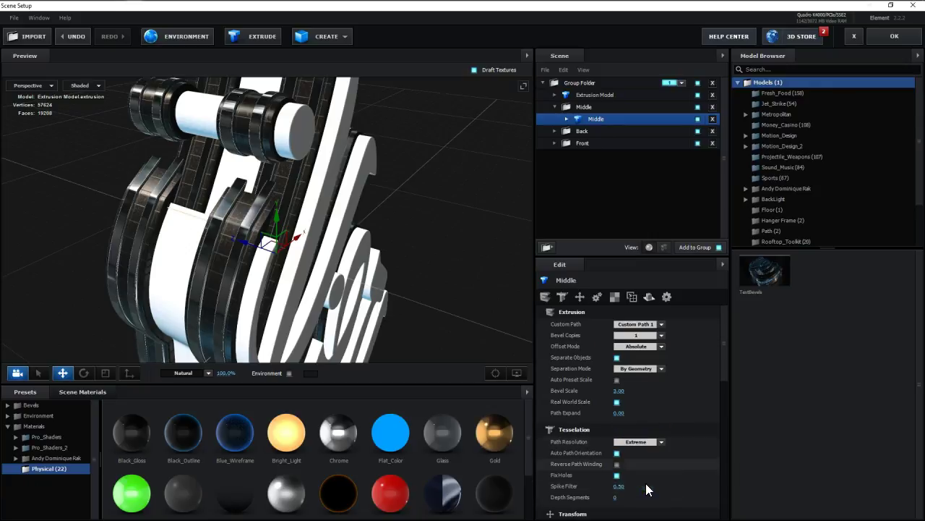
{"action": "left_click", "coordinate": [581, 96]}
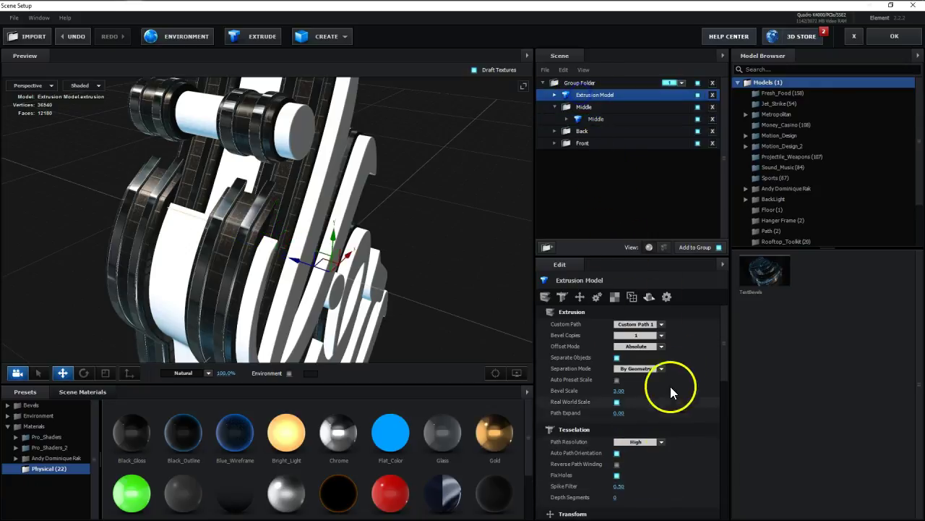
{"action": "left_click", "coordinate": [659, 441]}
{"action": "left_click", "coordinate": [643, 487]}
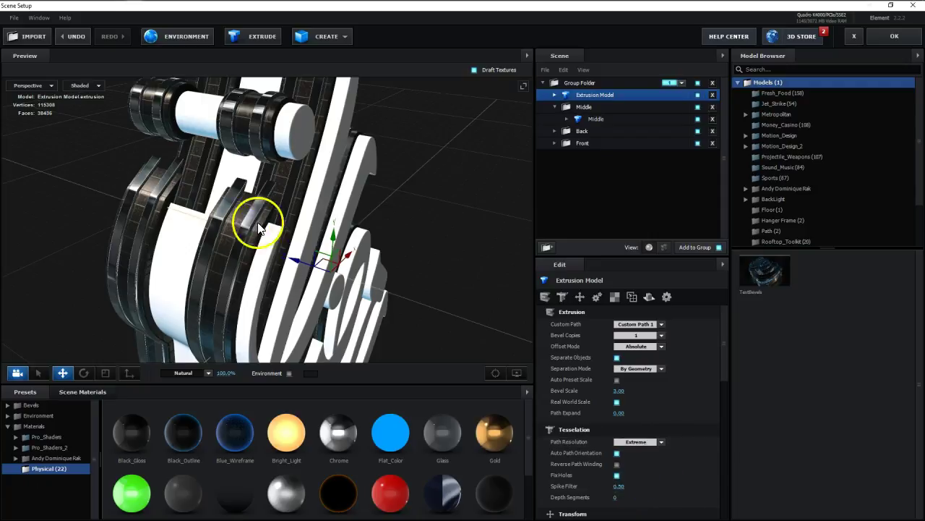
- Shift the new extrusion to the right in the viewport
{"action": "left_click", "coordinate": [554, 107]}
{"action": "left_click", "coordinate": [584, 95]}
{"action": "left_click", "coordinate": [390, 292]}
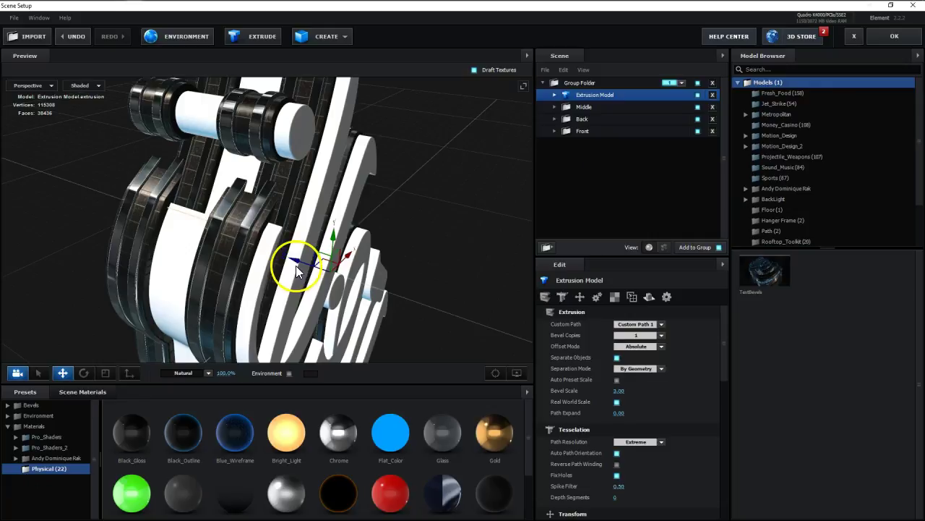
{"action": "left_click_drag", "start_coordinate": [303, 261], "coordinate": [347, 268]}
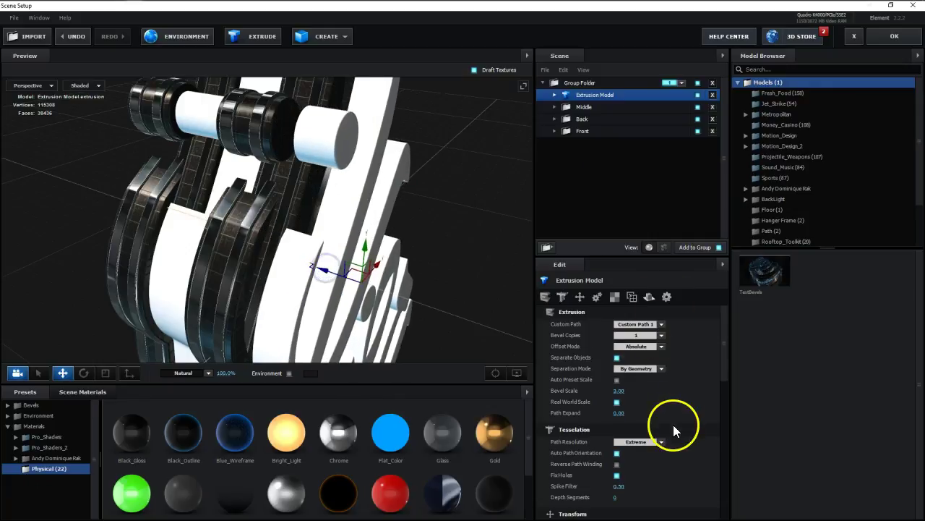
{"action": "left_click", "coordinate": [555, 95]}
- Enable Bevel Outline on the new extrusion's Bevel 1
{"action": "left_click", "coordinate": [610, 106]}
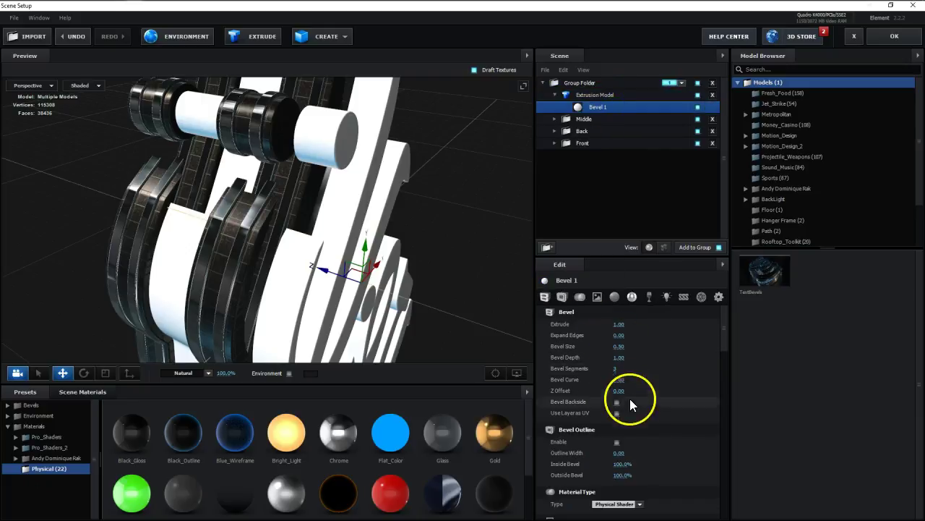
{"action": "left_click", "coordinate": [617, 442]}
{"action": "mouse_move", "coordinate": [389, 279]}
{"action": "left_mouse_down"}
{"action": "mouse_move", "coordinate": [400, 237]}
{"action": "mouse_move", "coordinate": [424, 244]}
{"action": "left_mouse_up"}
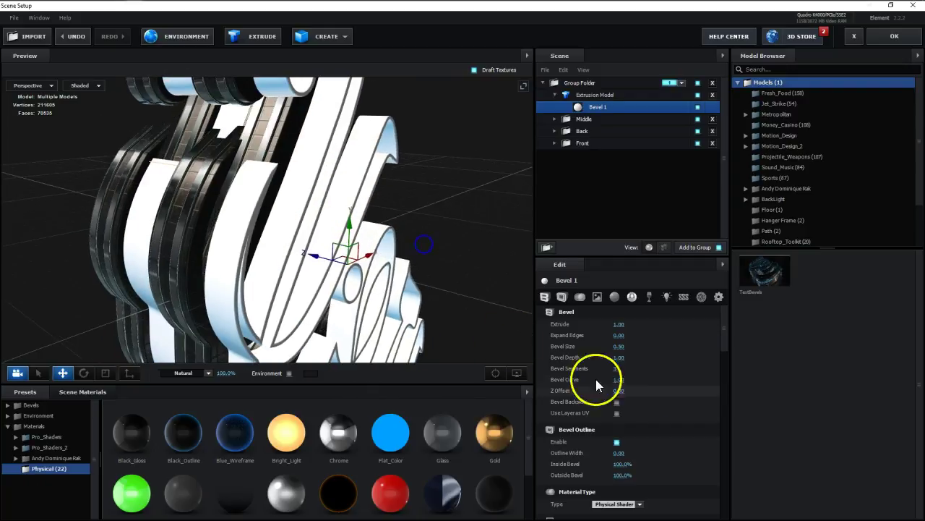
- Set the extrude to 0.48, thin it to 0.40, and widen Outside Bevel to 84%
{"action": "left_click", "coordinate": [616, 324]}
{"action": "type", "text": "0.48"}
{"action": "key", "text": "Return"}
{"action": "left_click_drag", "start_coordinate": [597, 325], "coordinate": [319, 259]}
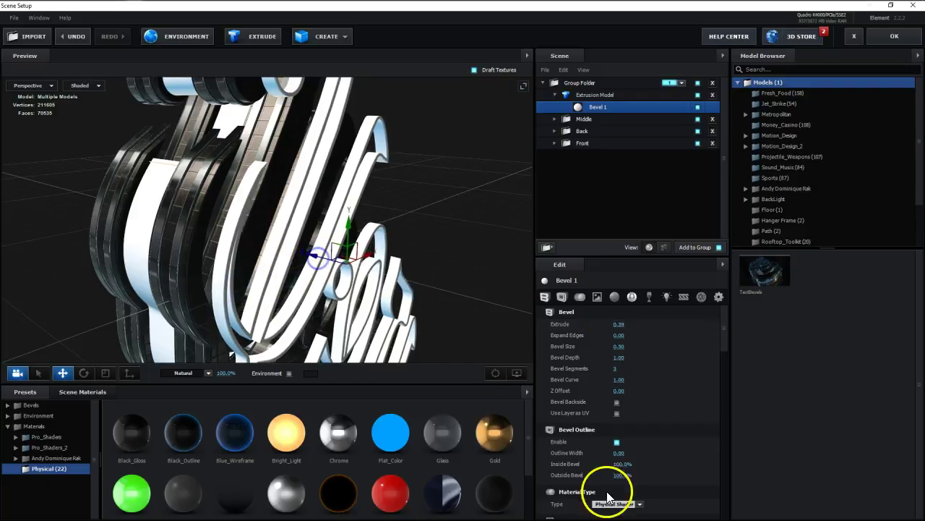
{"action": "mouse_move", "coordinate": [620, 475]}
{"action": "left_mouse_down"}
{"action": "mouse_move", "coordinate": [656, 476]}
{"action": "mouse_move", "coordinate": [315, 259]}
{"action": "mouse_move", "coordinate": [293, 261]}
{"action": "left_mouse_up"}
{"action": "left_click_drag", "start_coordinate": [403, 226], "coordinate": [398, 201]}
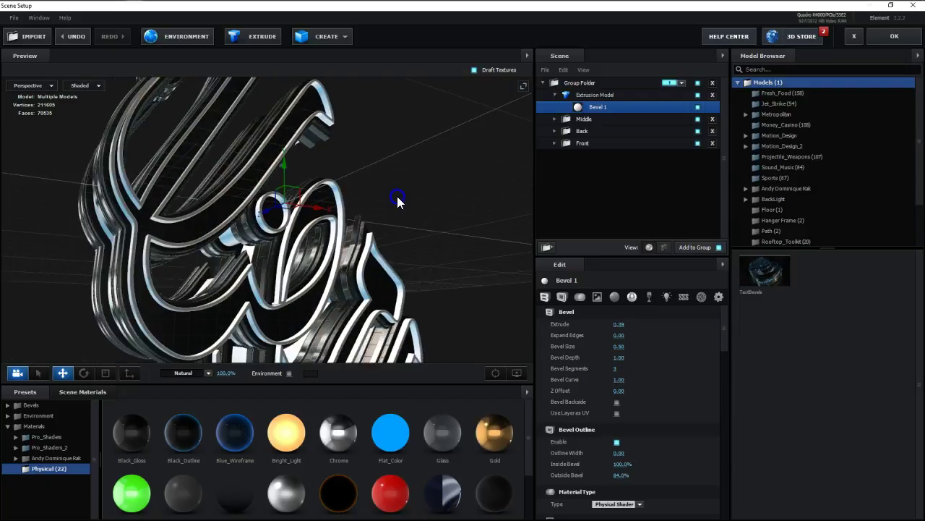
{"action": "mouse_move", "coordinate": [337, 244]}
{"action": "left_mouse_down"}
{"action": "mouse_move", "coordinate": [299, 277]}
{"action": "mouse_move", "coordinate": [382, 299]}
{"action": "left_mouse_up"}
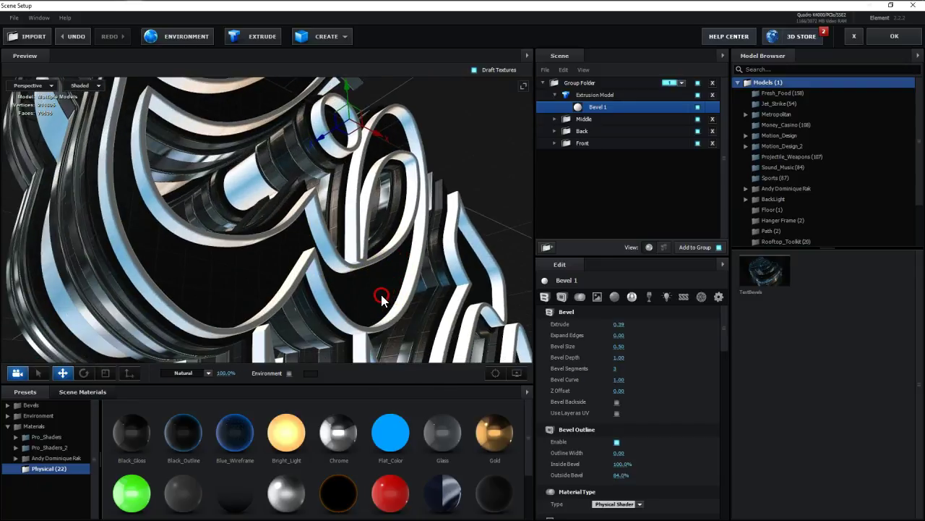
- Bevel the back side and thin Bevel 1's extrude depth to 0.10
{"action": "left_click", "coordinate": [626, 383]}
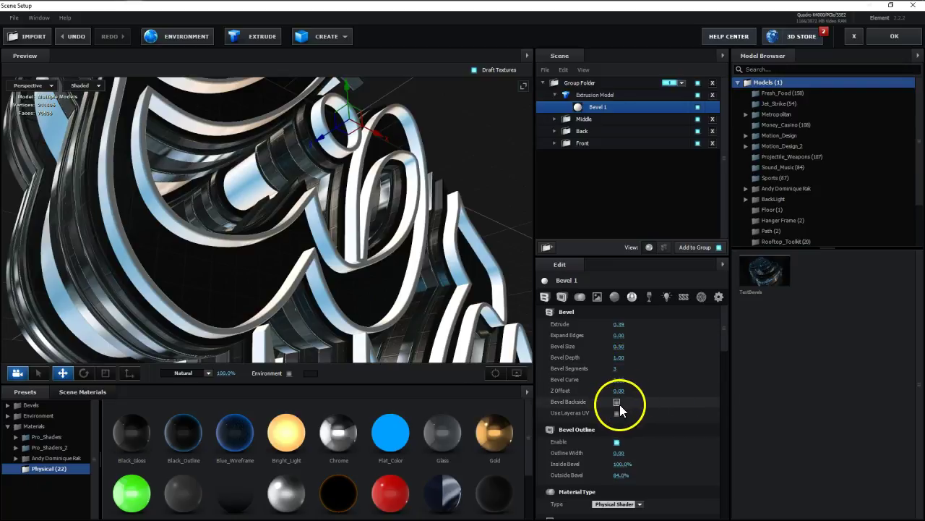
{"action": "left_click", "coordinate": [617, 402]}
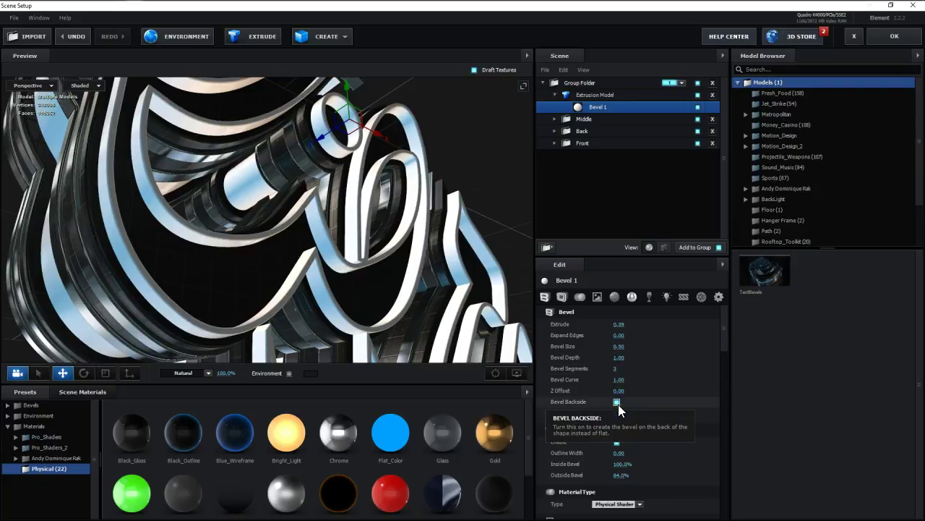
{"action": "left_click", "coordinate": [621, 325]}
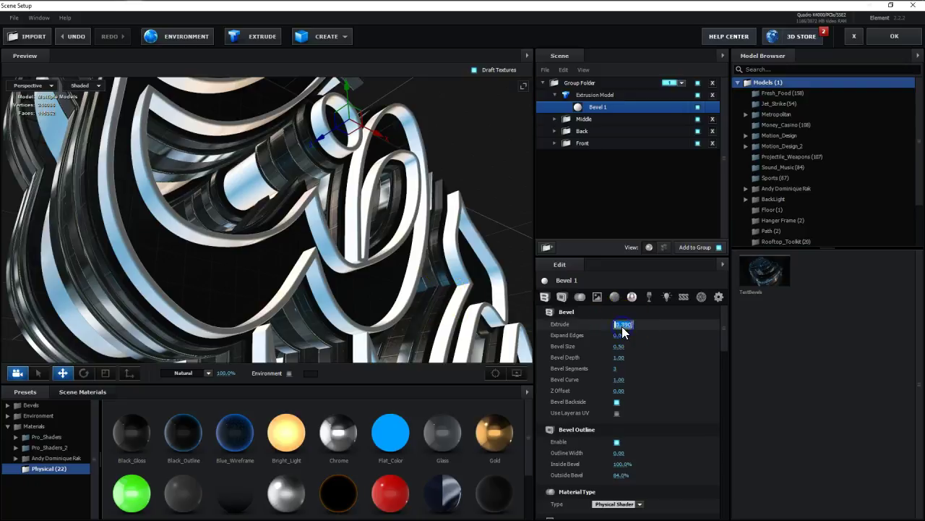
{"action": "type", "text": "0.1"}
{"action": "key", "text": "Return"}
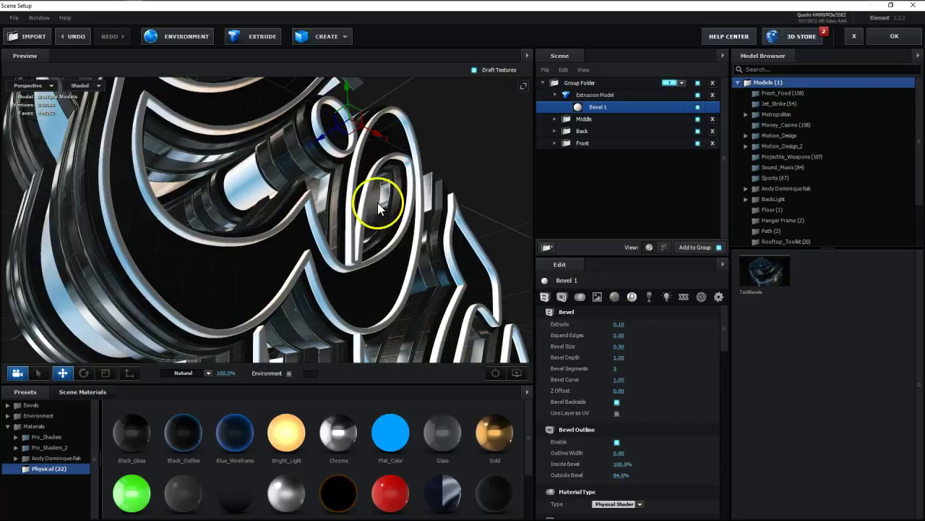
- Nudge the outline model and orbit to view the letters from the side
{"action": "left_click_drag", "start_coordinate": [318, 142], "coordinate": [315, 144]}
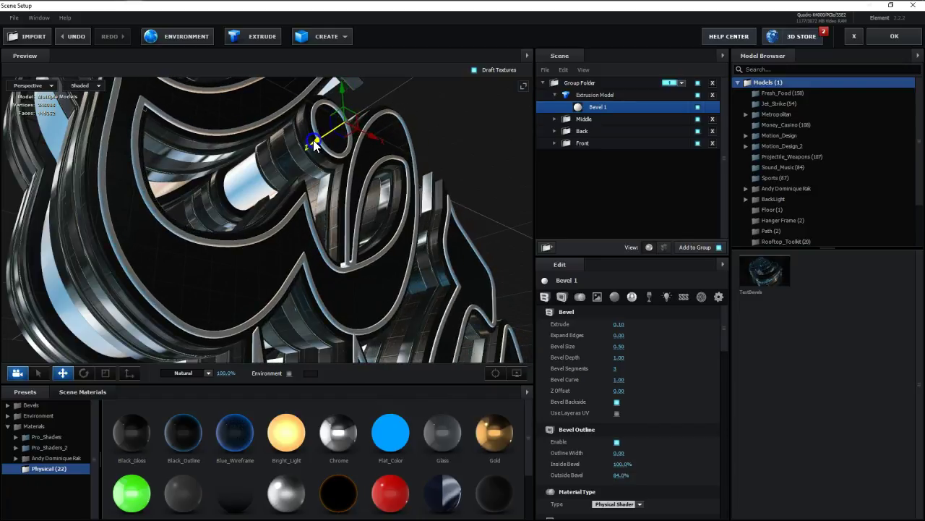
{"action": "left_click_drag", "start_coordinate": [315, 144], "coordinate": [318, 144]}
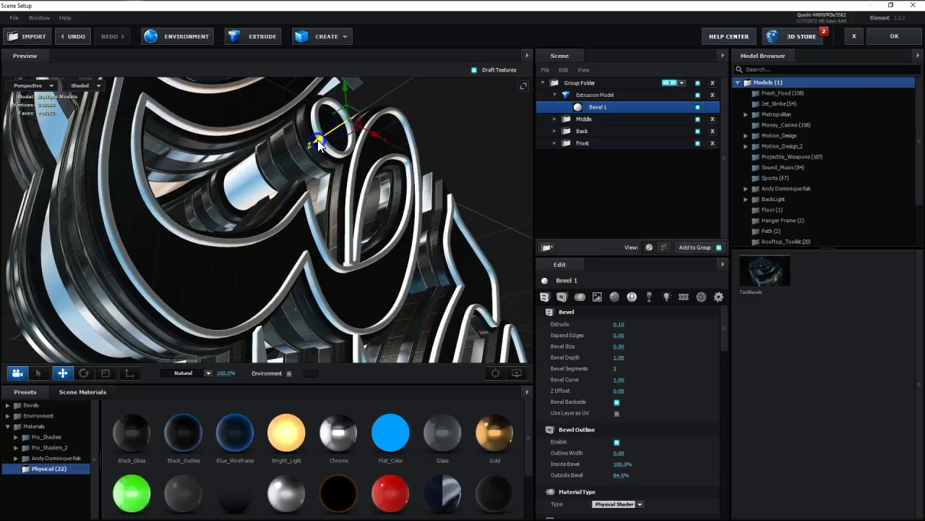
{"action": "mouse_move", "coordinate": [332, 224]}
{"action": "left_mouse_down"}
{"action": "mouse_move", "coordinate": [367, 235]}
{"action": "mouse_move", "coordinate": [354, 247]}
{"action": "mouse_move", "coordinate": [286, 257]}
{"action": "mouse_move", "coordinate": [369, 275]}
{"action": "mouse_move", "coordinate": [311, 233]}
{"action": "left_mouse_up"}
{"action": "scroll", "coordinate": [314, 232], "scroll_direction": "down", "scroll_amount": 3}
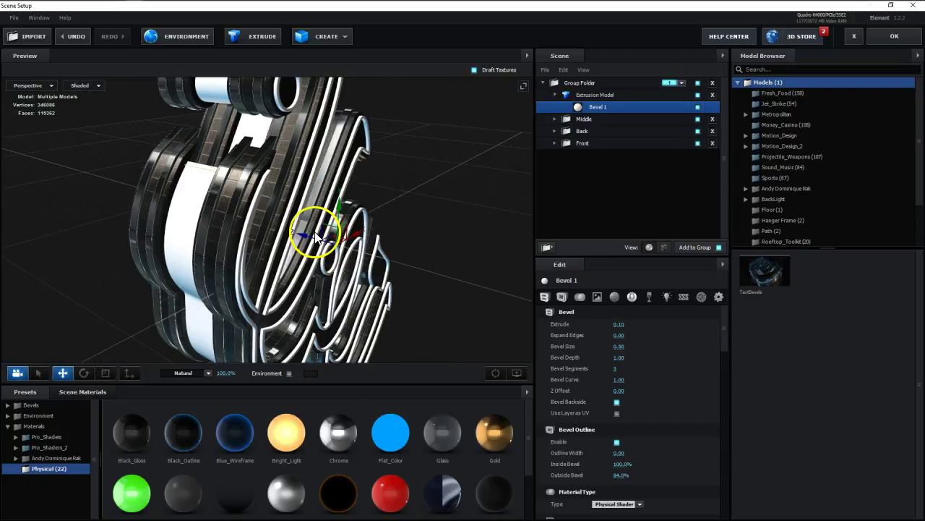
- Apply the Pro_Shaders_2 Metal material clean_metal_clean_01 to the new extrusion's Bevel 1
{"action": "left_click", "coordinate": [242, 502]}
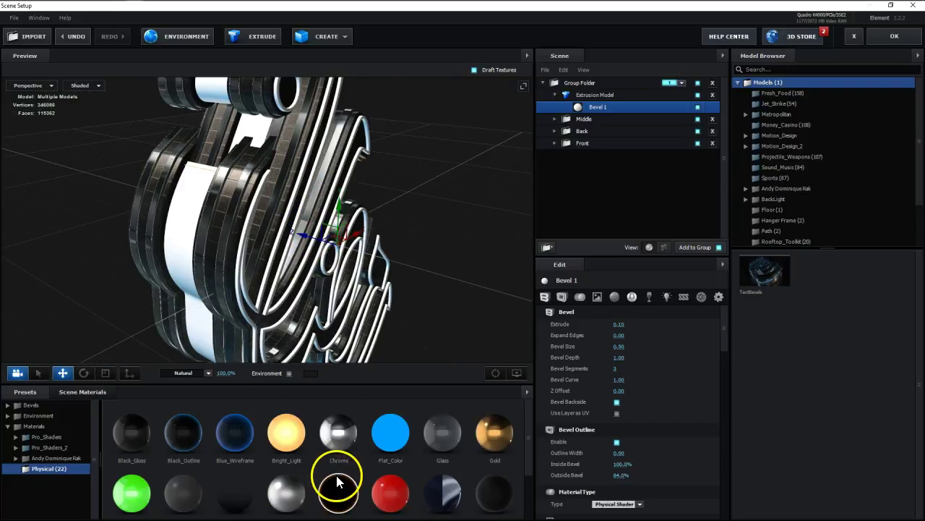
{"action": "double_click", "coordinate": [54, 448]}
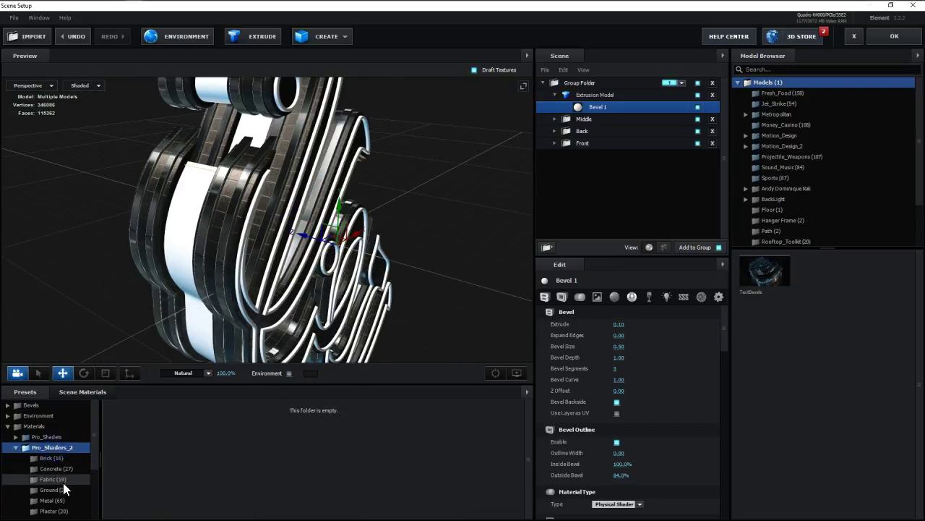
{"action": "left_click", "coordinate": [53, 500]}
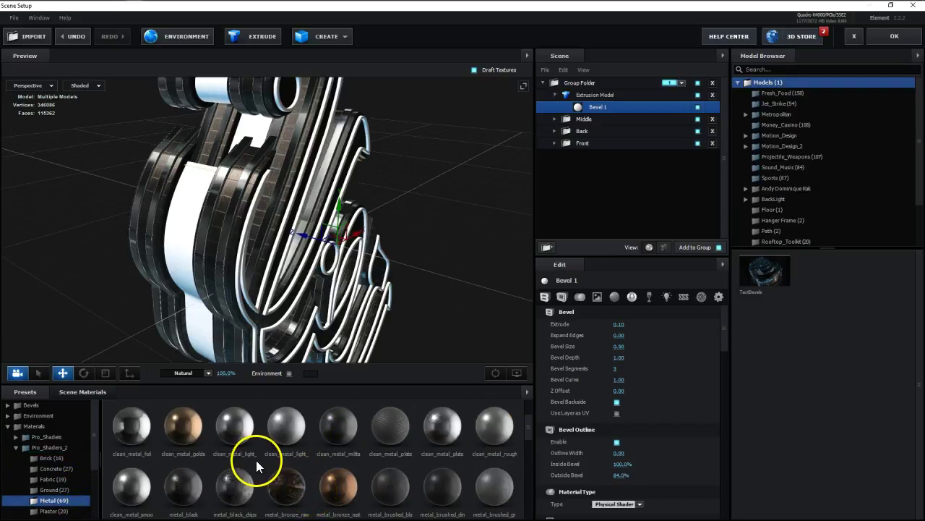
{"action": "scroll", "coordinate": [256, 466], "scroll_direction": "down", "scroll_amount": 1}
{"action": "scroll", "coordinate": [256, 460], "scroll_direction": "down", "scroll_amount": 2}
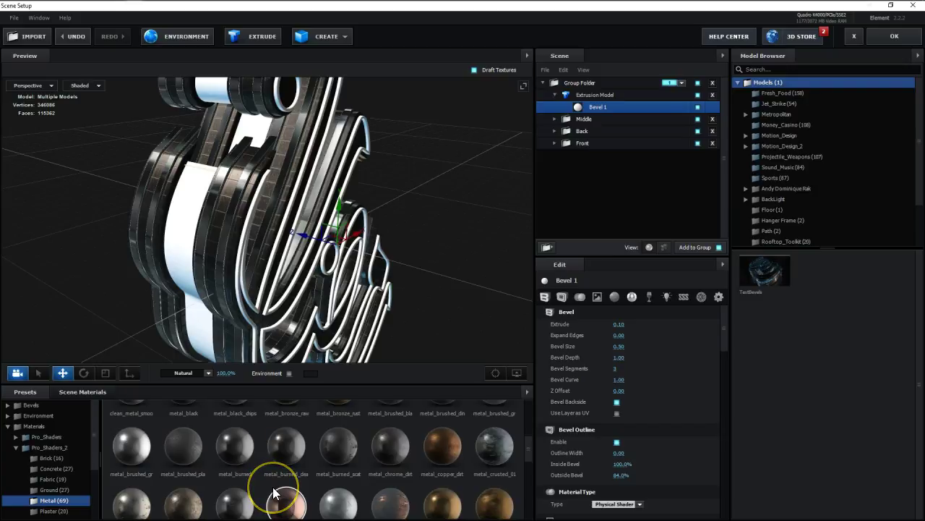
{"action": "scroll", "coordinate": [273, 493], "scroll_direction": "down", "scroll_amount": 2}
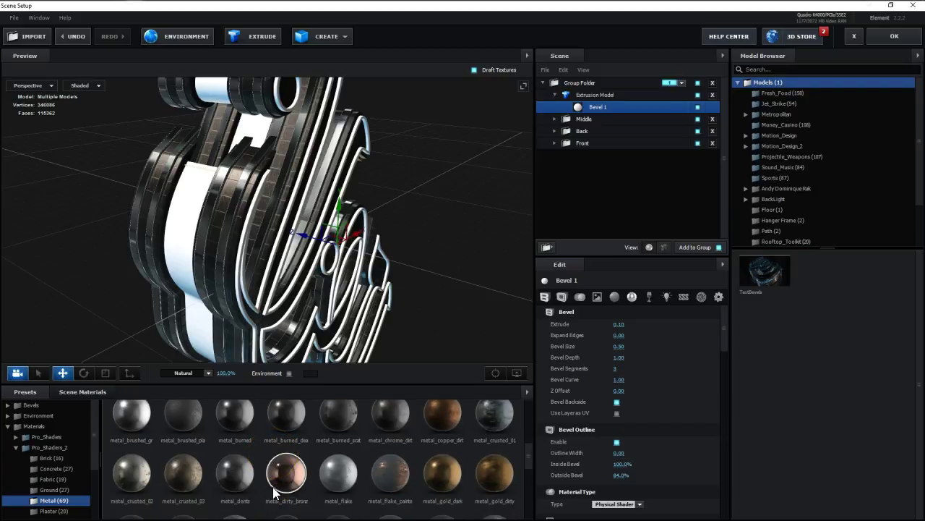
{"action": "scroll", "coordinate": [274, 493], "scroll_direction": "down", "scroll_amount": 3}
{"action": "scroll", "coordinate": [275, 486], "scroll_direction": "up", "scroll_amount": 5}
{"action": "mouse_move", "coordinate": [275, 486]}
{"action": "left_mouse_down"}
{"action": "mouse_move", "coordinate": [390, 454]}
{"action": "mouse_move", "coordinate": [636, 107]}
{"action": "left_mouse_up"}
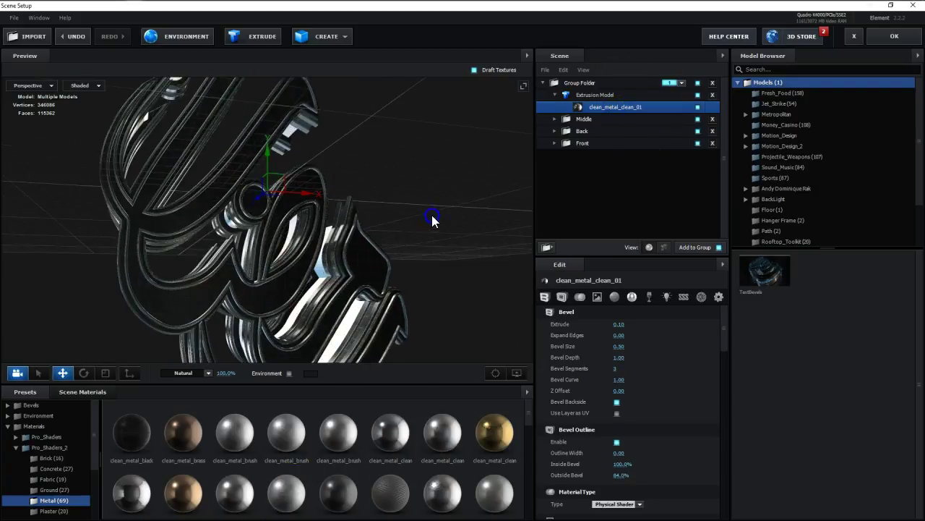
{"action": "left_click_drag", "start_coordinate": [434, 217], "coordinate": [182, 277]}
{"action": "scroll", "coordinate": [183, 277], "scroll_direction": "up", "scroll_amount": 5}
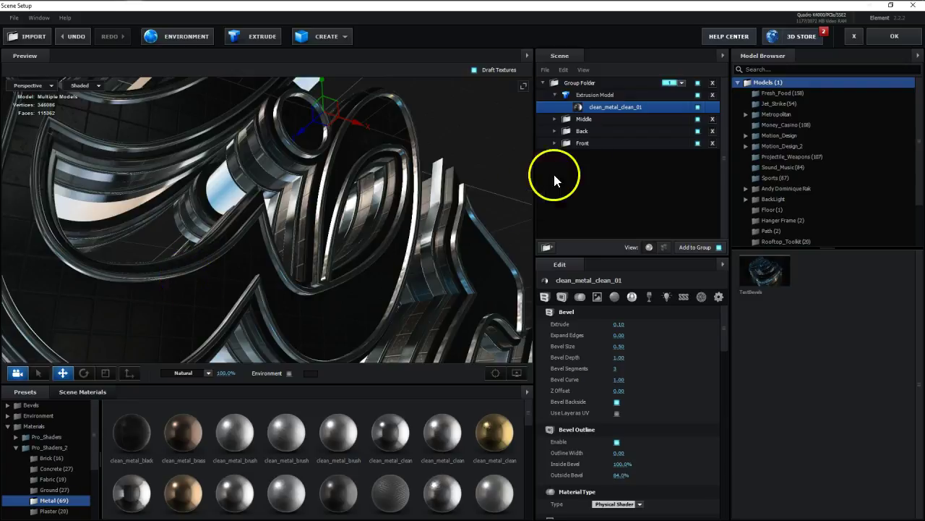
- Set the top Extrusion Model's texture mapping to Box Repeat with UV repeat 4
{"action": "left_click", "coordinate": [594, 95]}
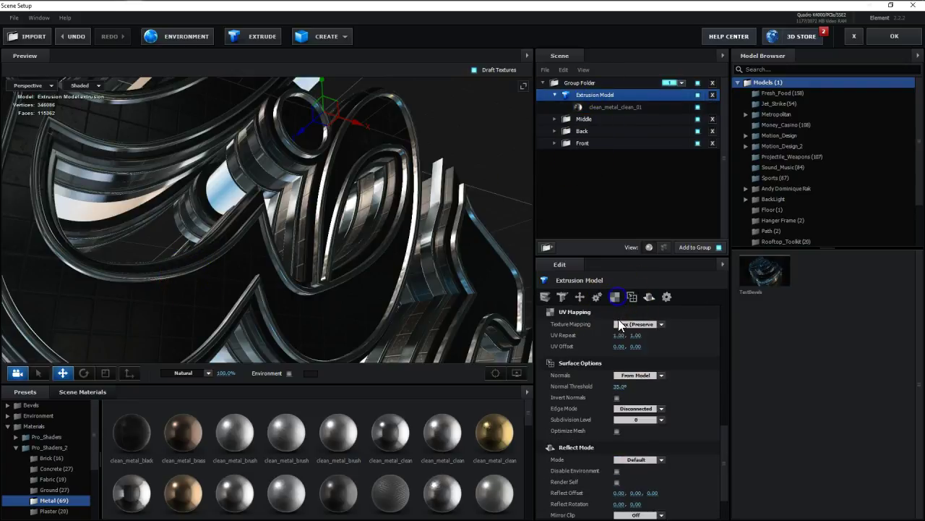
{"action": "left_click", "coordinate": [639, 324]}
{"action": "left_click", "coordinate": [678, 363]}
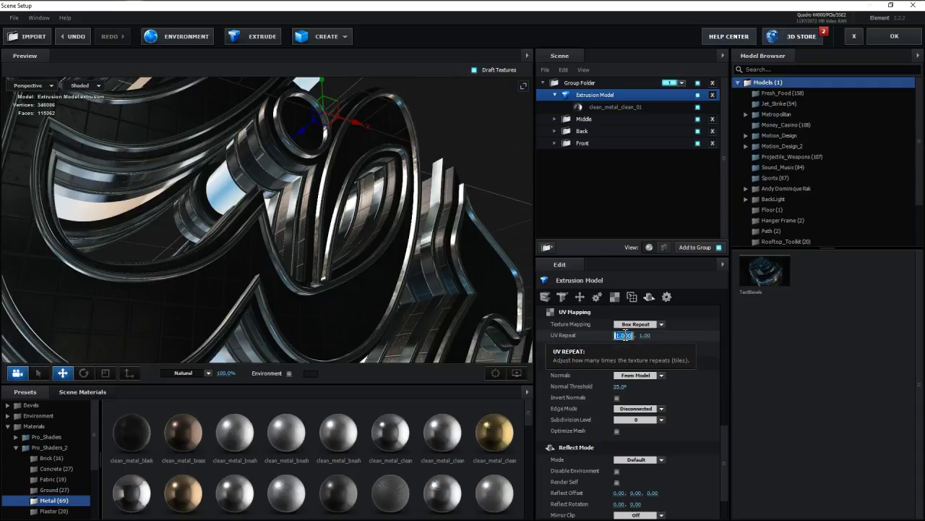
{"action": "type", "text": "4"}
{"action": "left_click", "coordinate": [603, 206]}
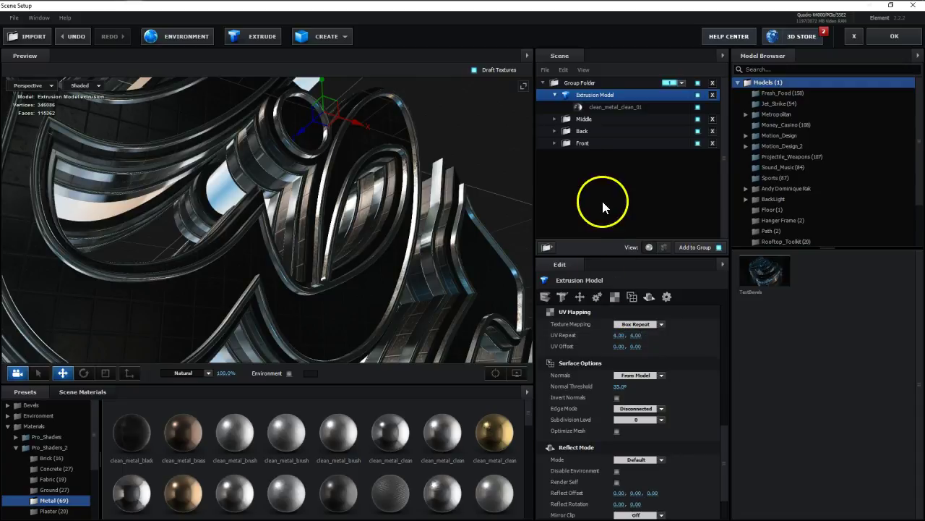
- Set the Middle model's texture mapping to Box Repeat with UV repeat 2
{"action": "left_click", "coordinate": [554, 120]}
{"action": "left_click", "coordinate": [587, 131]}
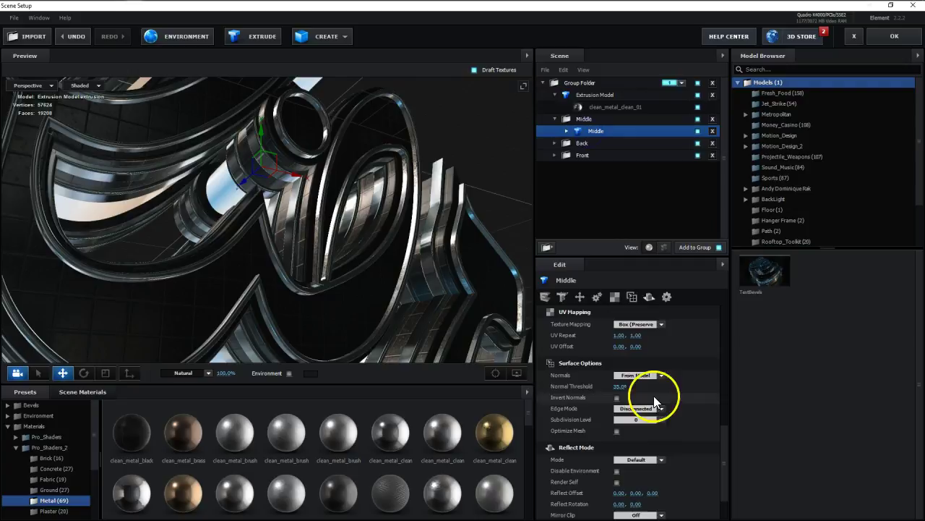
{"action": "left_click", "coordinate": [646, 323]}
{"action": "left_click", "coordinate": [628, 338]}
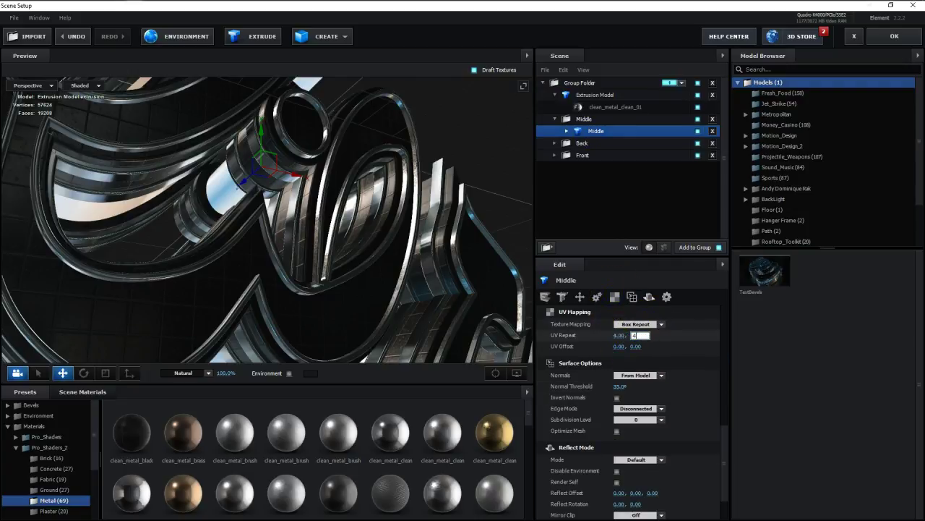
{"action": "left_click", "coordinate": [555, 229]}
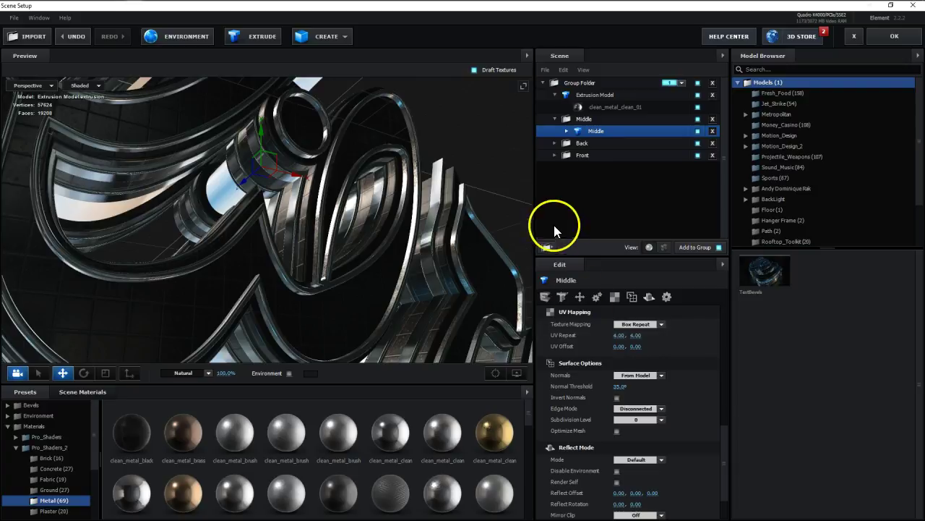
{"action": "left_click", "coordinate": [619, 335]}
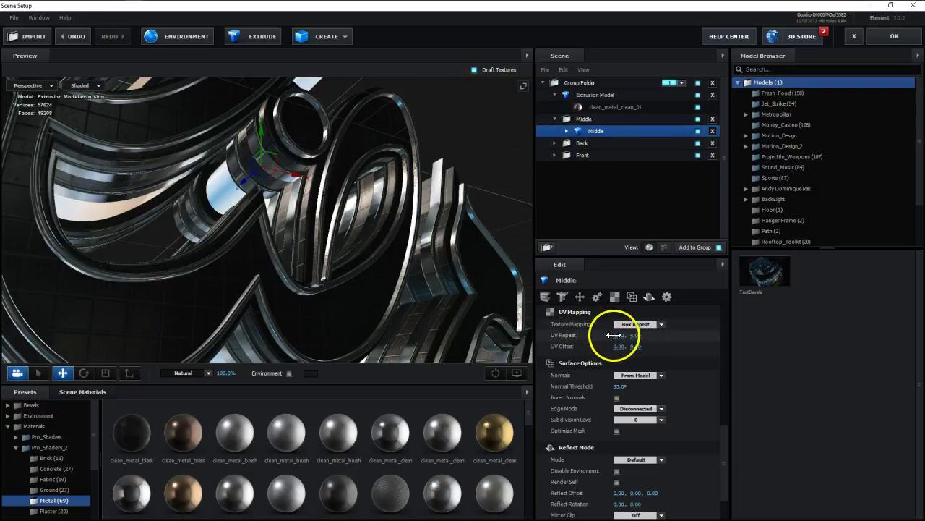
{"action": "type", "text": "2"}
{"action": "key", "text": "Return"}
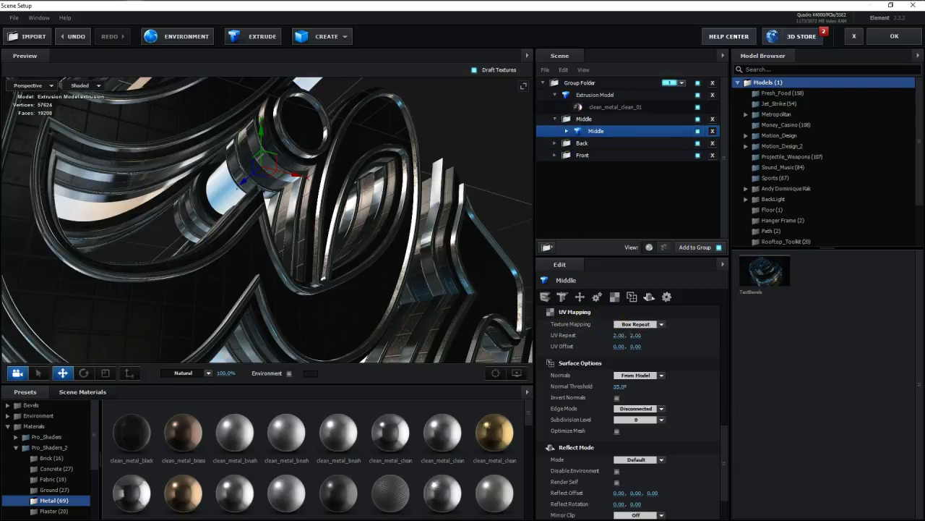
{"action": "left_click", "coordinate": [564, 134]}
{"action": "left_click", "coordinate": [554, 118]}
{"action": "left_click", "coordinate": [554, 94]}
- Set the top Extrusion Model's reflection mode to Spherical
{"action": "left_click", "coordinate": [589, 94]}
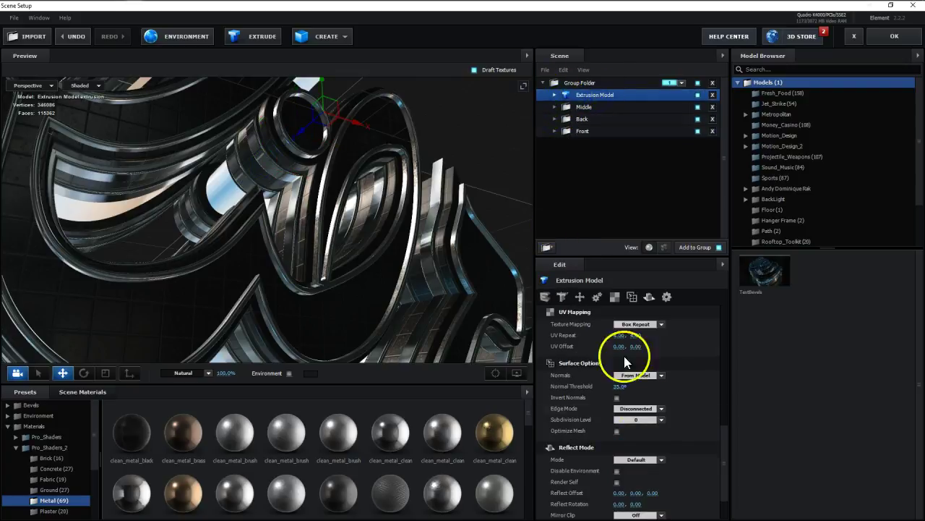
{"action": "left_click", "coordinate": [647, 296]}
{"action": "left_click", "coordinate": [653, 326]}
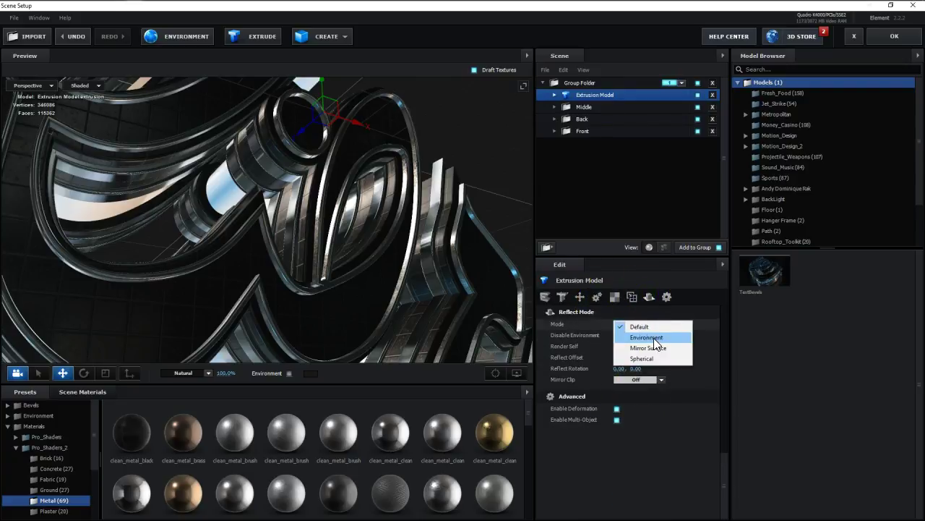
{"action": "left_click", "coordinate": [651, 338]}
{"action": "left_click", "coordinate": [654, 326]}
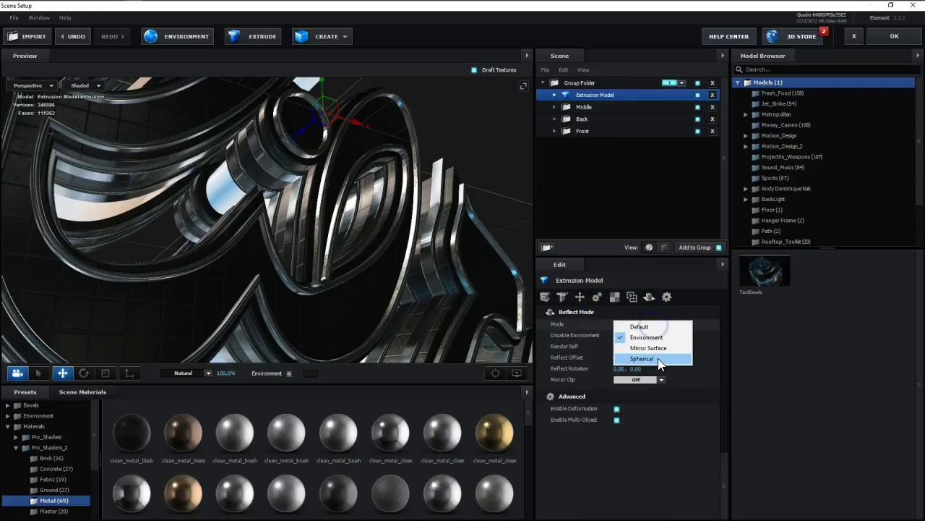
{"action": "left_click", "coordinate": [657, 357]}
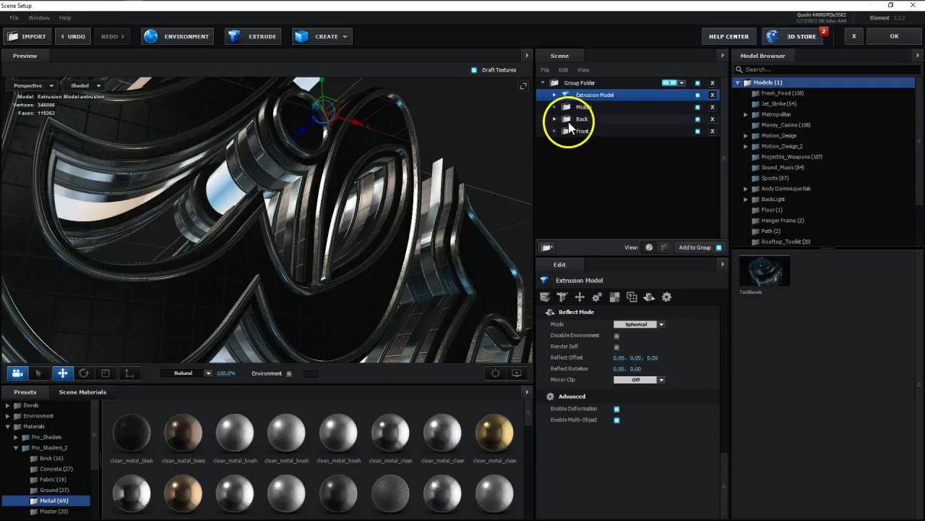
- Switch the Back and Front models' reflection modes to Spherical
{"action": "left_click", "coordinate": [555, 107]}
{"action": "left_click", "coordinate": [595, 119]}
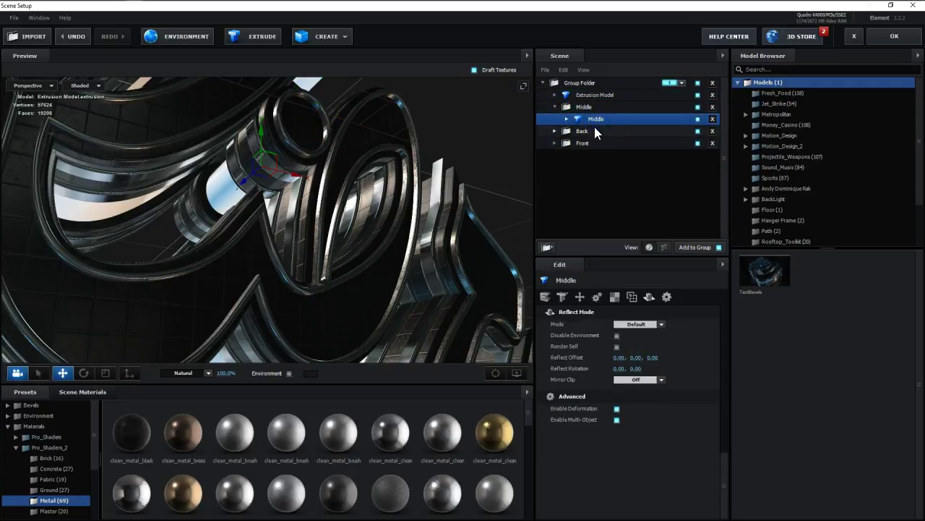
{"action": "left_click", "coordinate": [555, 130]}
{"action": "left_click", "coordinate": [610, 143]}
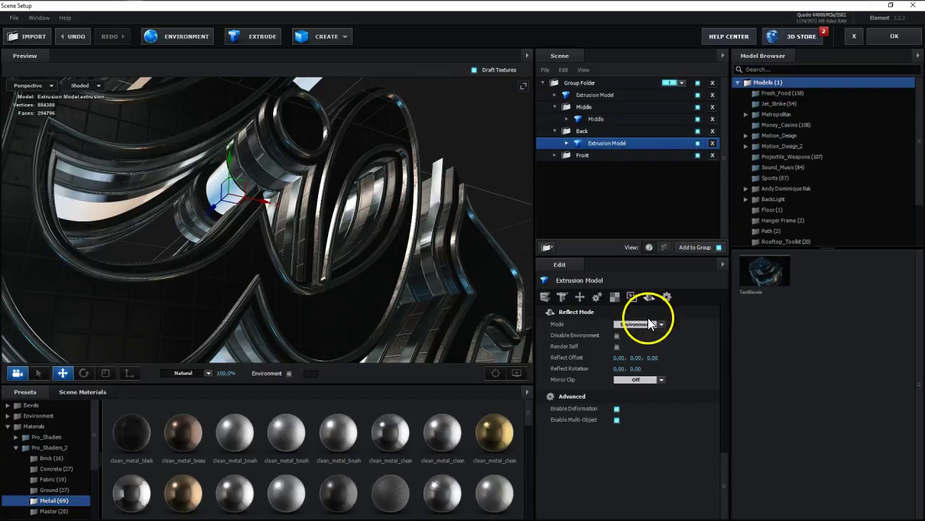
{"action": "left_click", "coordinate": [655, 324]}
{"action": "left_click", "coordinate": [648, 362]}
{"action": "double_click", "coordinate": [576, 157]}
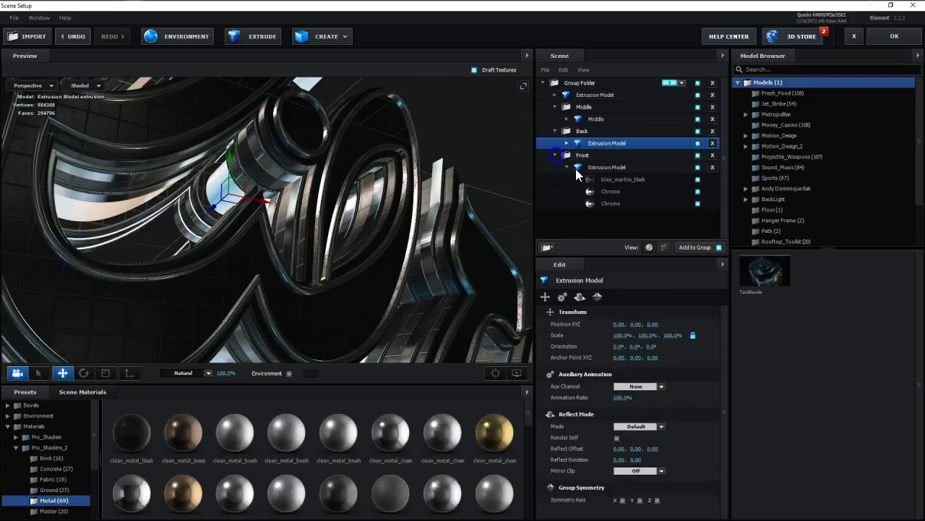
{"action": "left_click", "coordinate": [587, 167]}
{"action": "left_click", "coordinate": [657, 327]}
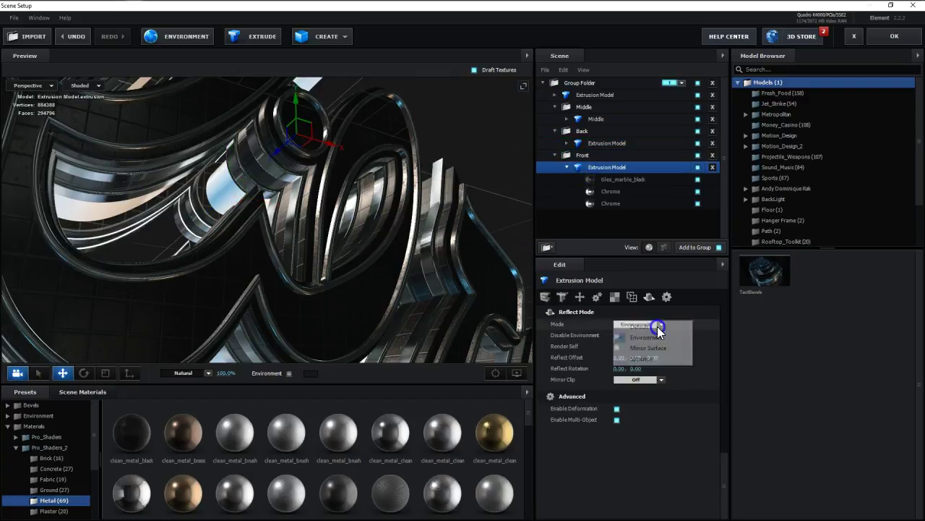
{"action": "left_click", "coordinate": [649, 356]}
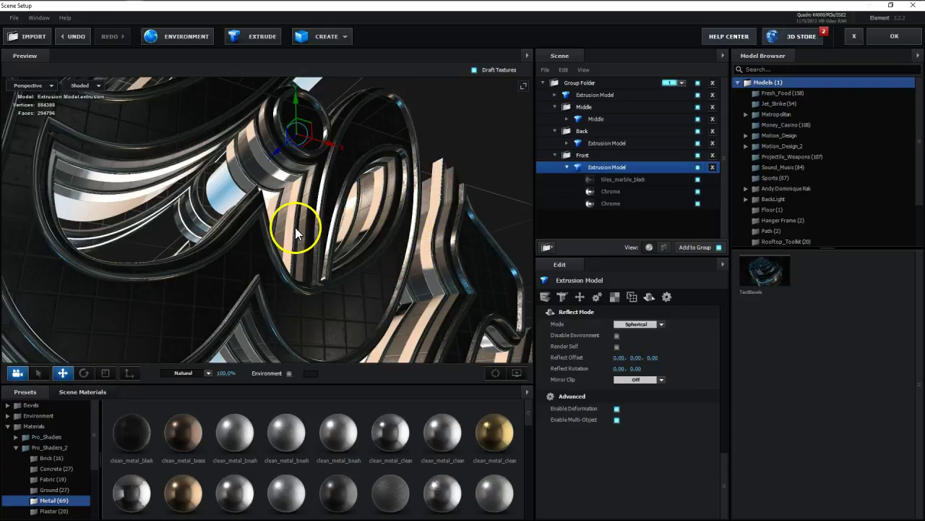
{"action": "mouse_move", "coordinate": [295, 227]}
{"action": "left_mouse_down"}
{"action": "mouse_move", "coordinate": [359, 219]}
{"action": "mouse_move", "coordinate": [329, 247]}
{"action": "mouse_move", "coordinate": [396, 245]}
{"action": "mouse_move", "coordinate": [394, 233]}
{"action": "left_mouse_up"}
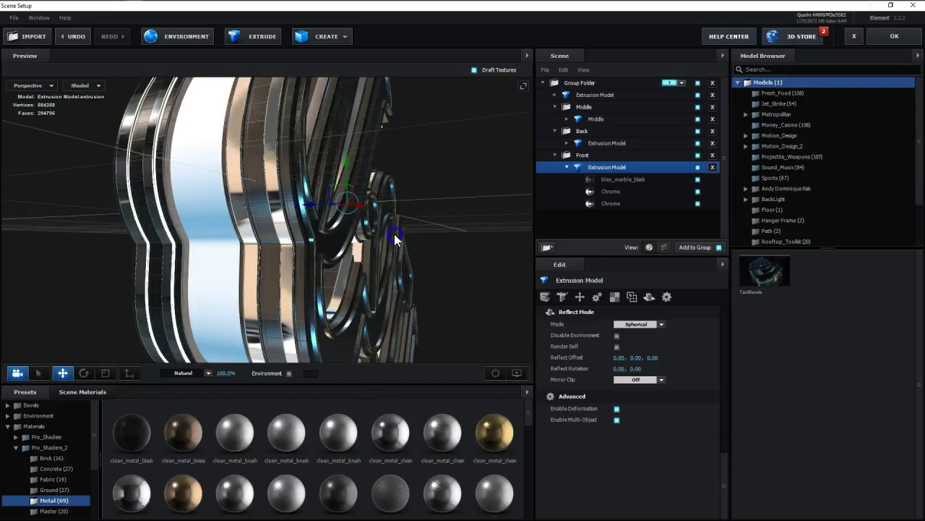
- Change the Front and Back models' reflection modes to Environment
{"action": "left_click", "coordinate": [628, 324]}
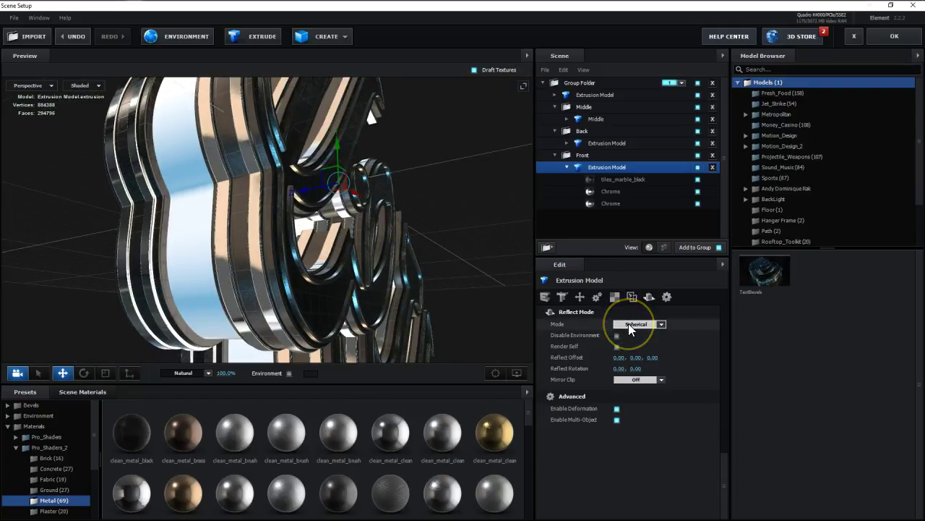
{"action": "left_click", "coordinate": [632, 323]}
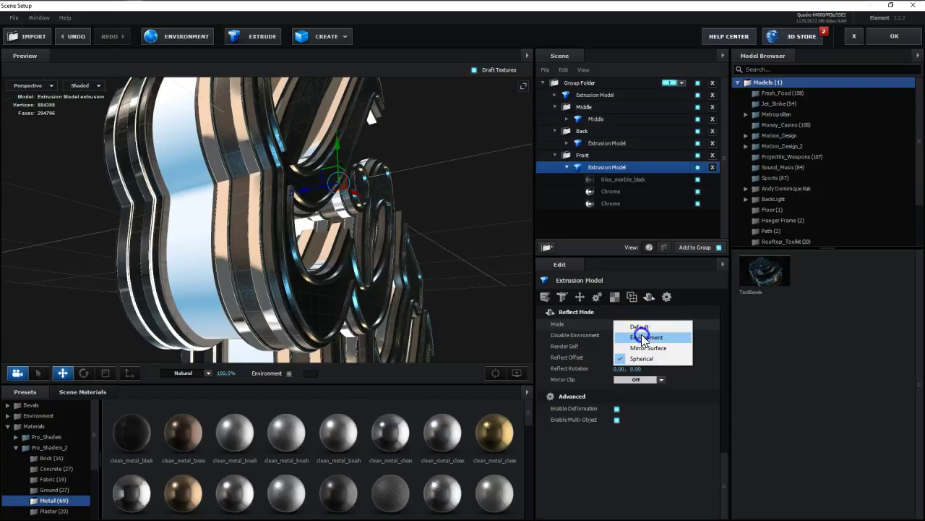
{"action": "left_click", "coordinate": [641, 336]}
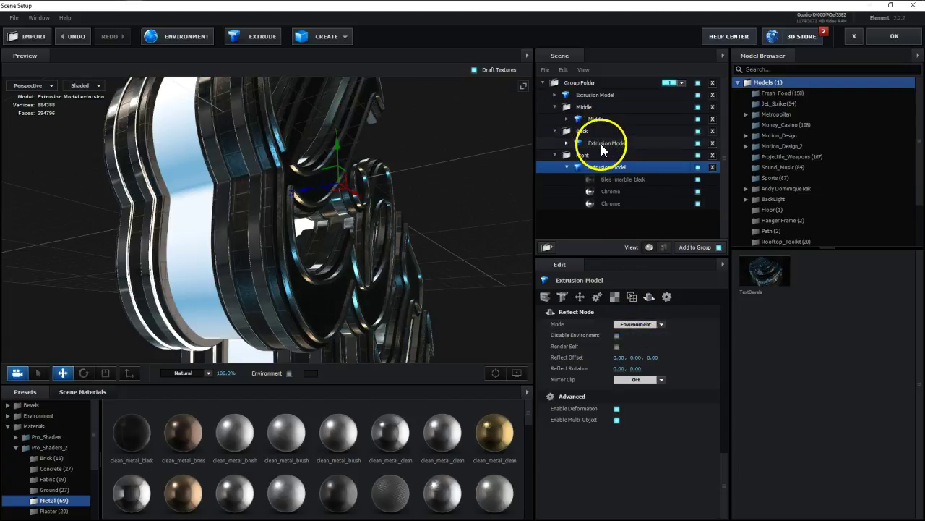
{"action": "left_click", "coordinate": [601, 143]}
{"action": "left_click", "coordinate": [663, 325]}
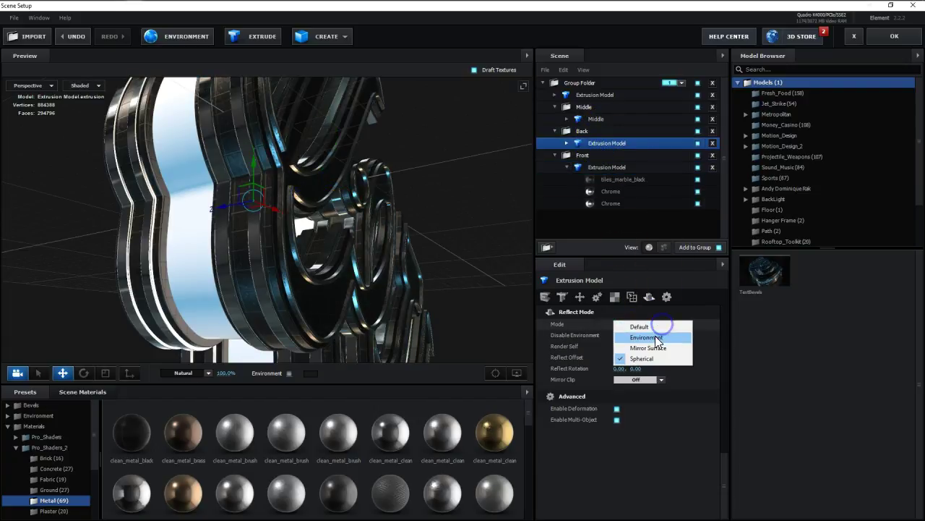
{"action": "left_click", "coordinate": [641, 336]}
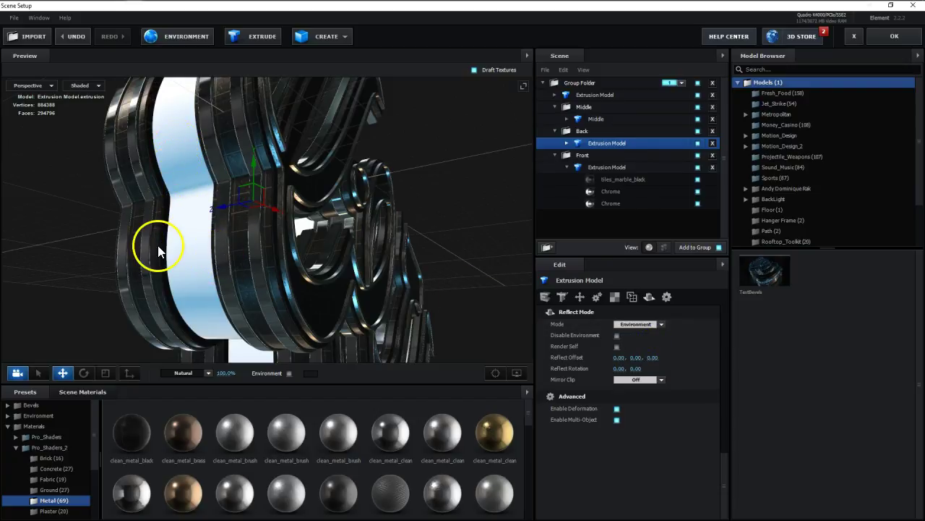
{"action": "mouse_move", "coordinate": [411, 236]}
{"action": "left_mouse_down"}
{"action": "mouse_move", "coordinate": [372, 243]}
{"action": "mouse_move", "coordinate": [381, 272]}
{"action": "mouse_move", "coordinate": [397, 264]}
{"action": "left_mouse_up"}
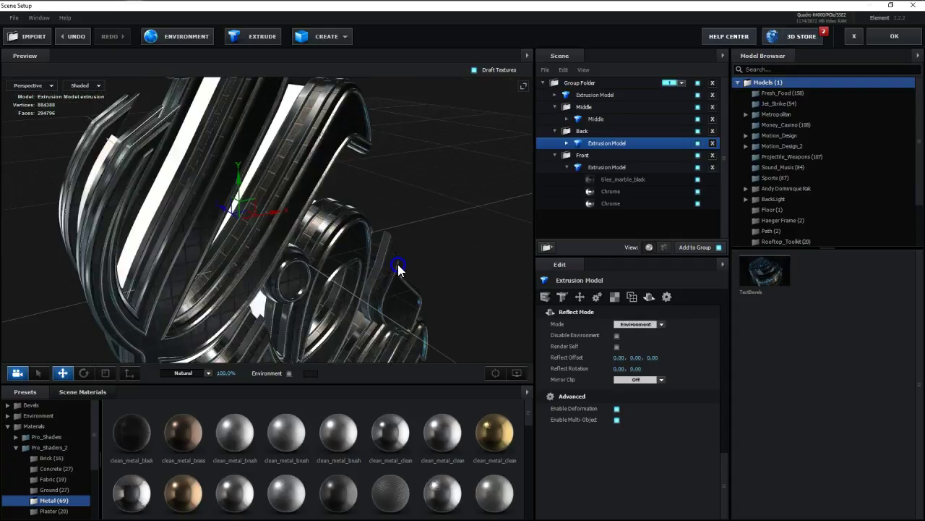
{"action": "left_click", "coordinate": [556, 131]}
- Remove all unused materials from the scene materials list
{"action": "left_click", "coordinate": [555, 144]}
{"action": "left_click", "coordinate": [98, 391]}
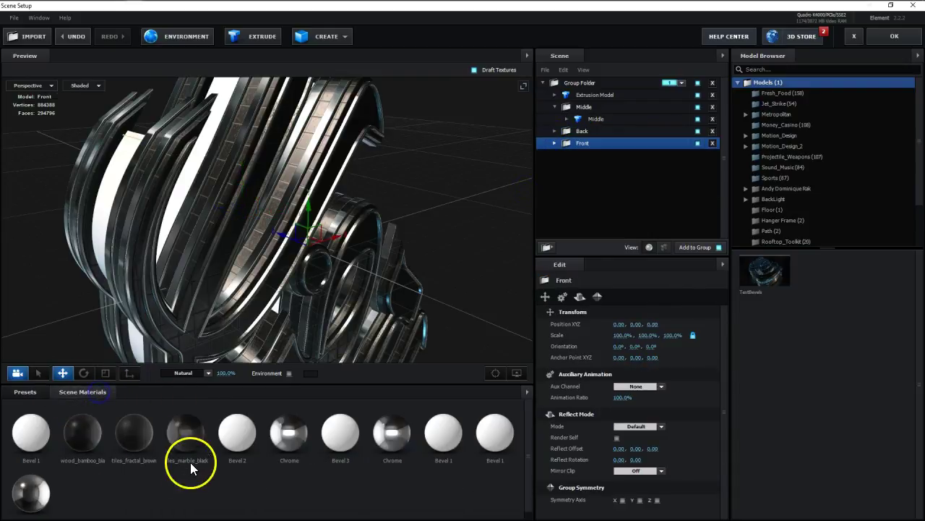
{"action": "right_click", "coordinate": [190, 464]}
{"action": "left_click", "coordinate": [224, 491]}
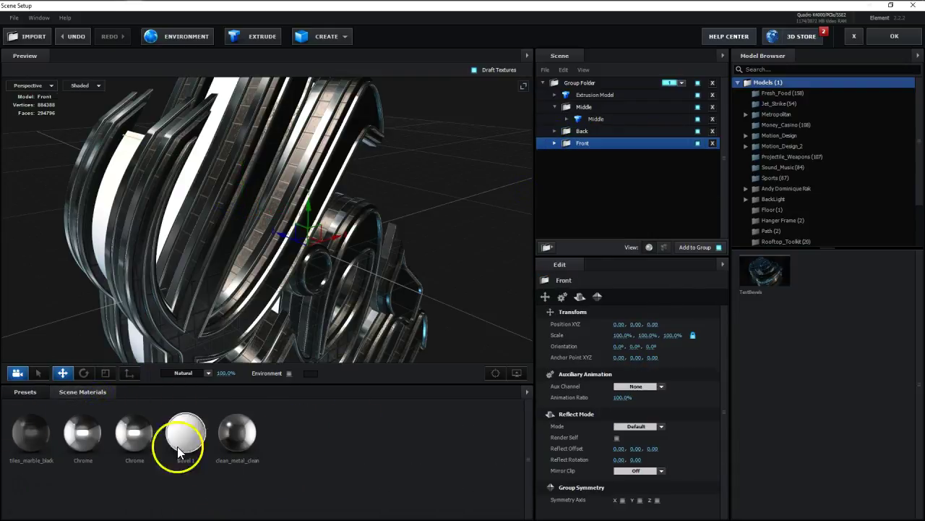
- Rename the Middle model's Bevel 1 material to Illumination
{"action": "left_click", "coordinate": [568, 118]}
{"action": "left_click", "coordinate": [607, 119]}
{"action": "left_click", "coordinate": [615, 132]}
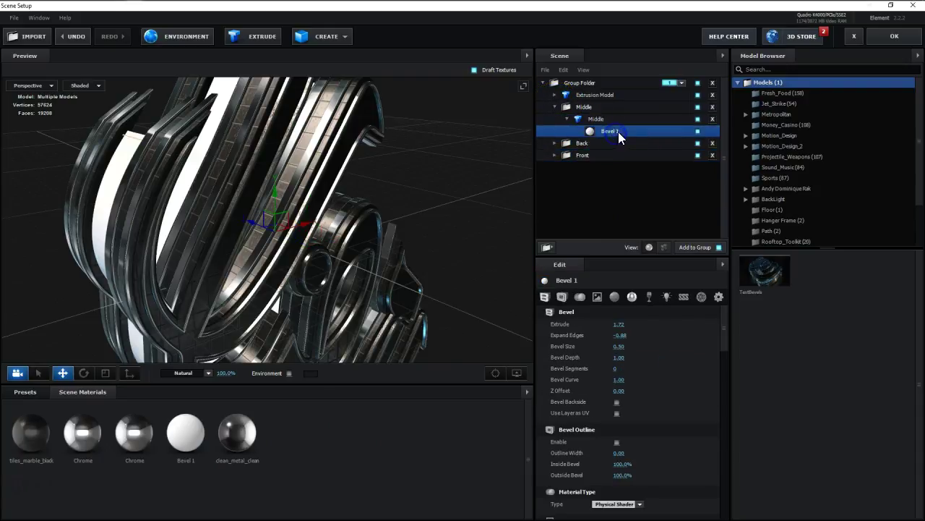
{"action": "left_click", "coordinate": [197, 445]}
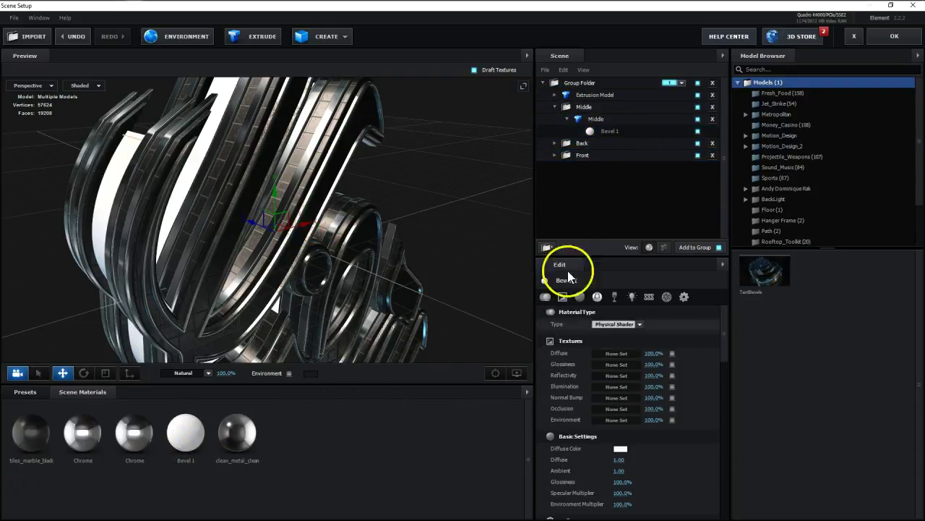
{"action": "double_click", "coordinate": [605, 135]}
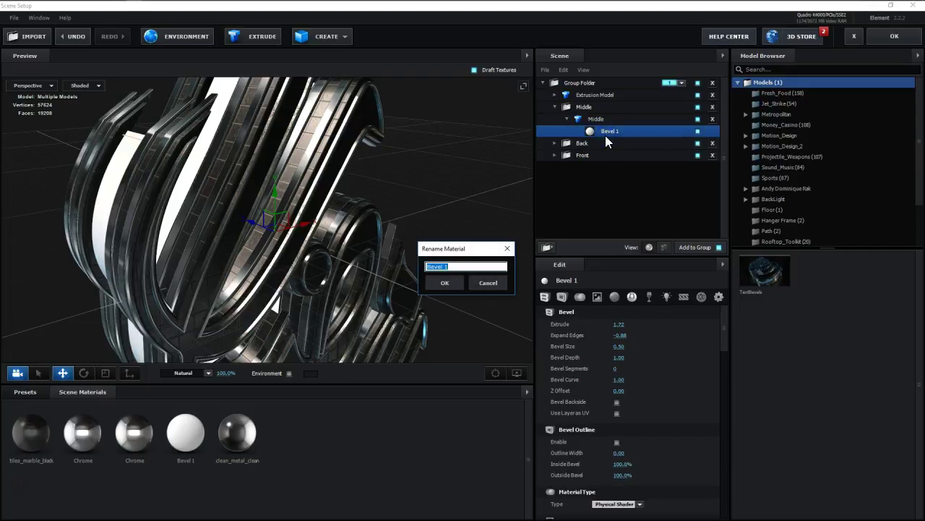
{"action": "type", "text": "B"}
{"action": "key", "text": "Return"}
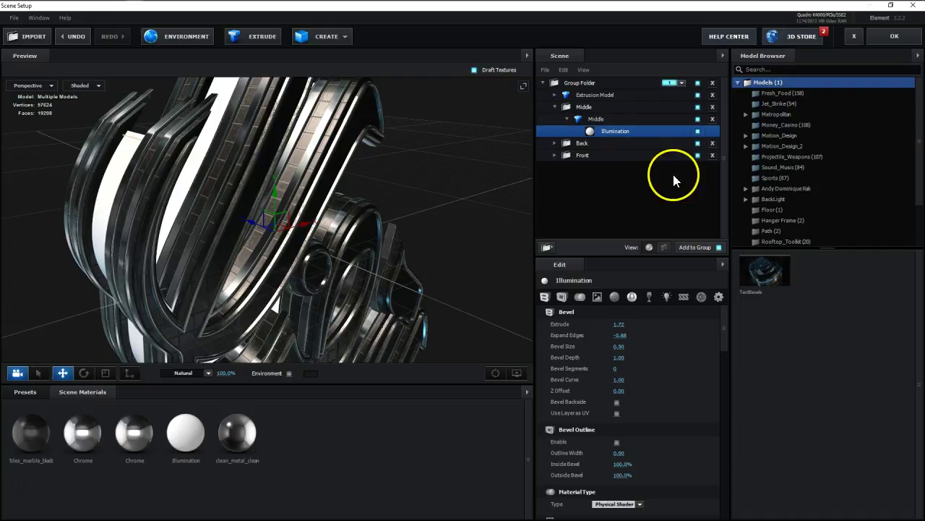
{"action": "left_click", "coordinate": [567, 119]}
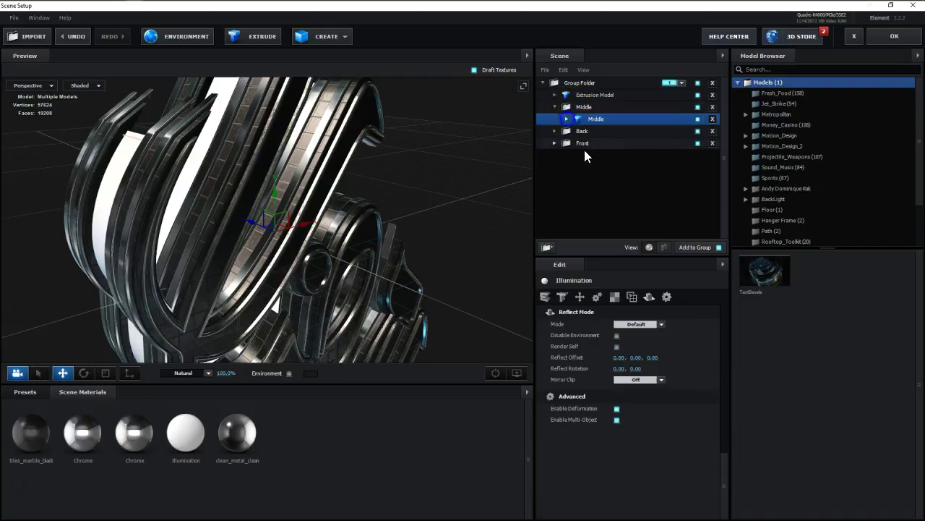
- Rename the standalone Extrusion Model to Front Details
{"action": "left_click", "coordinate": [554, 106]}
{"action": "left_click", "coordinate": [594, 96]}
{"action": "double_click", "coordinate": [594, 94]}
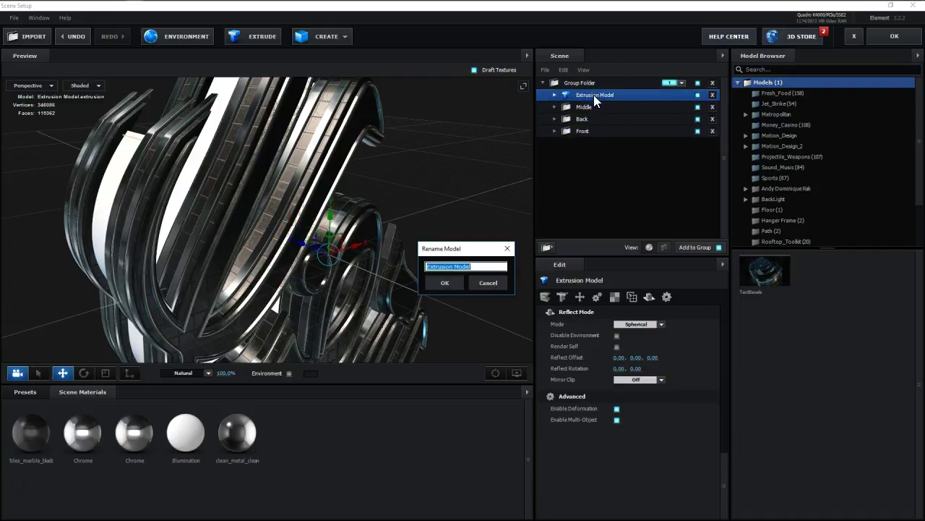
{"action": "type", "text": "Front Details"}
{"action": "left_click", "coordinate": [449, 282]}
{"action": "mouse_move", "coordinate": [458, 281]}
{"action": "left_mouse_down"}
{"action": "mouse_move", "coordinate": [429, 267]}
{"action": "mouse_move", "coordinate": [390, 276]}
{"action": "left_mouse_up"}
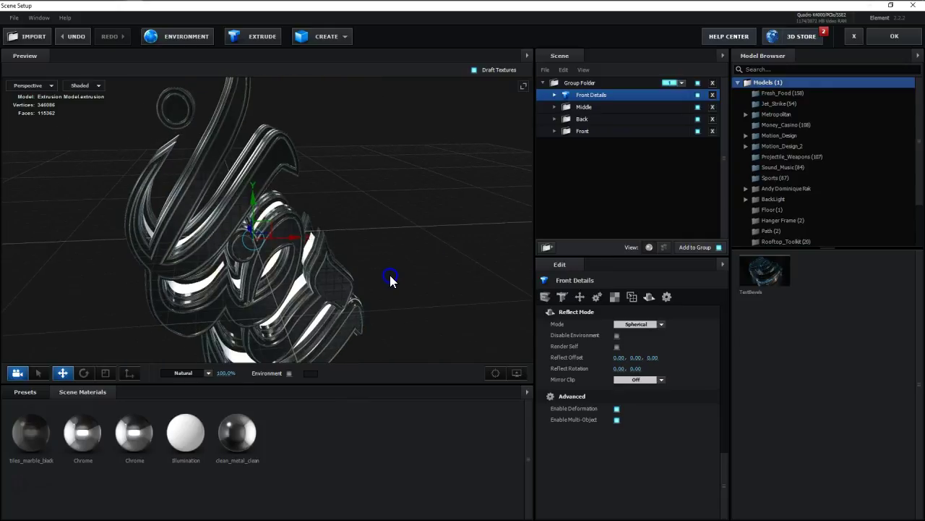
- Rename the top-level Group Folder to Ramadan and orbit to review the model
{"action": "left_click", "coordinate": [553, 85]}
{"action": "left_click", "coordinate": [584, 84]}
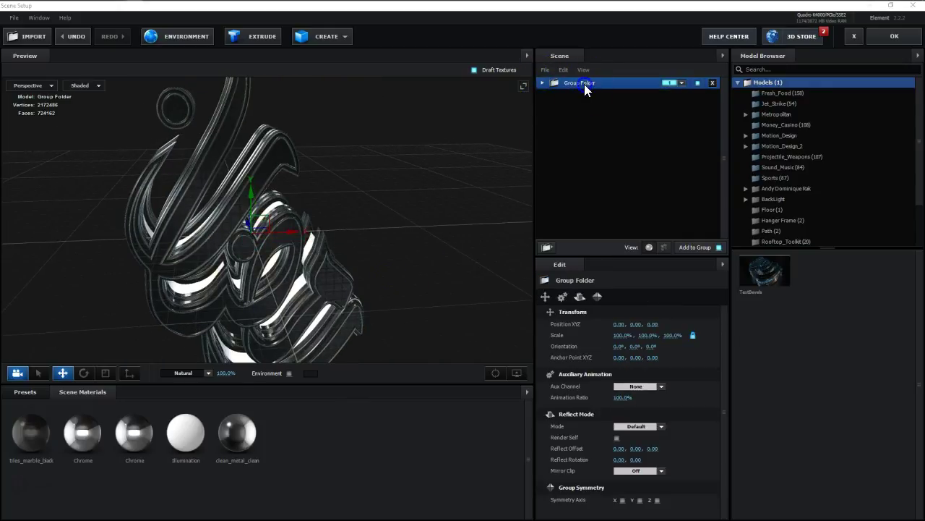
{"action": "double_click", "coordinate": [584, 84]}
{"action": "type", "text": "Ramadan"}
{"action": "key", "text": "Return"}
{"action": "mouse_move", "coordinate": [260, 293]}
{"action": "left_mouse_down"}
{"action": "mouse_move", "coordinate": [336, 253]}
{"action": "mouse_move", "coordinate": [323, 196]}
{"action": "left_mouse_up"}
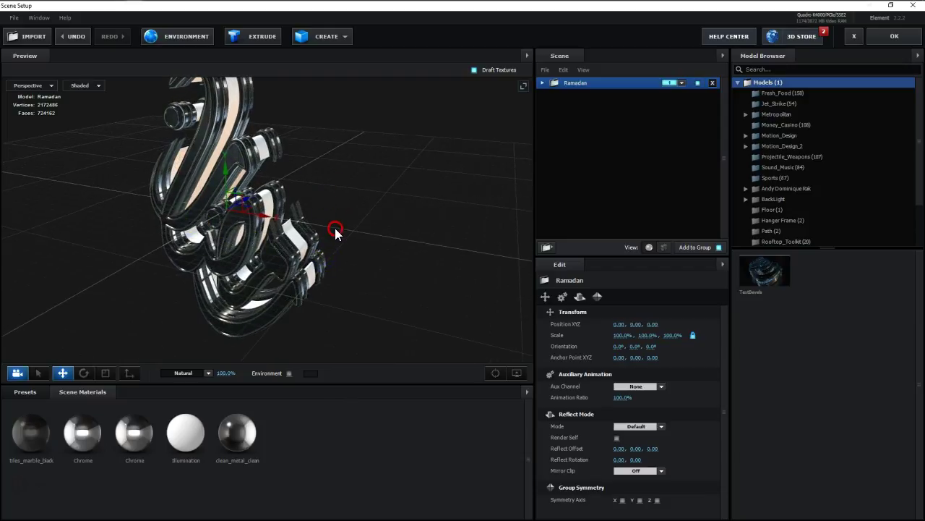
{"action": "mouse_move", "coordinate": [322, 197]}
{"action": "left_mouse_down"}
{"action": "mouse_move", "coordinate": [372, 240]}
{"action": "mouse_move", "coordinate": [393, 237]}
{"action": "mouse_move", "coordinate": [309, 324]}
{"action": "left_mouse_up"}
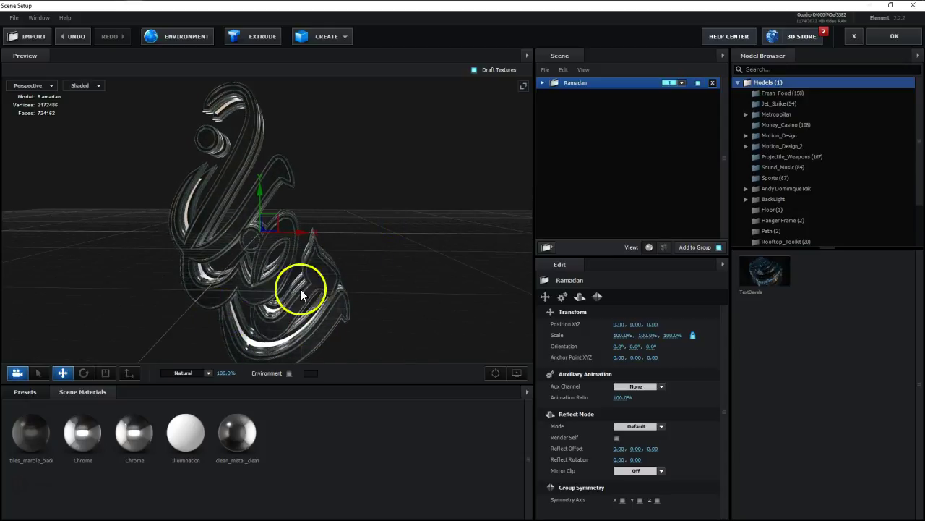
{"action": "left_click_drag", "start_coordinate": [359, 237], "coordinate": [333, 254]}
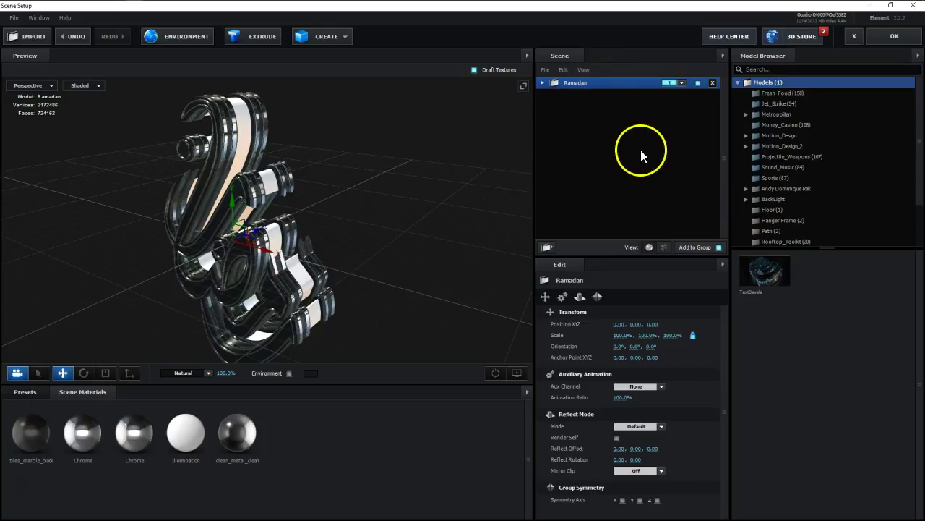
- Save the Ramadan group as a model preset called Ramadan, choosing Favorites as its destination
{"action": "right_click", "coordinate": [587, 86]}
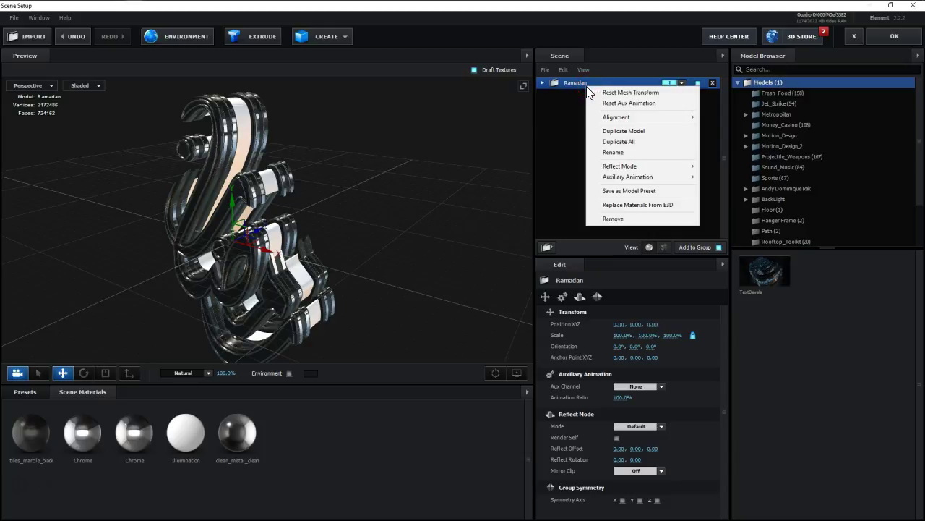
{"action": "left_click", "coordinate": [636, 191]}
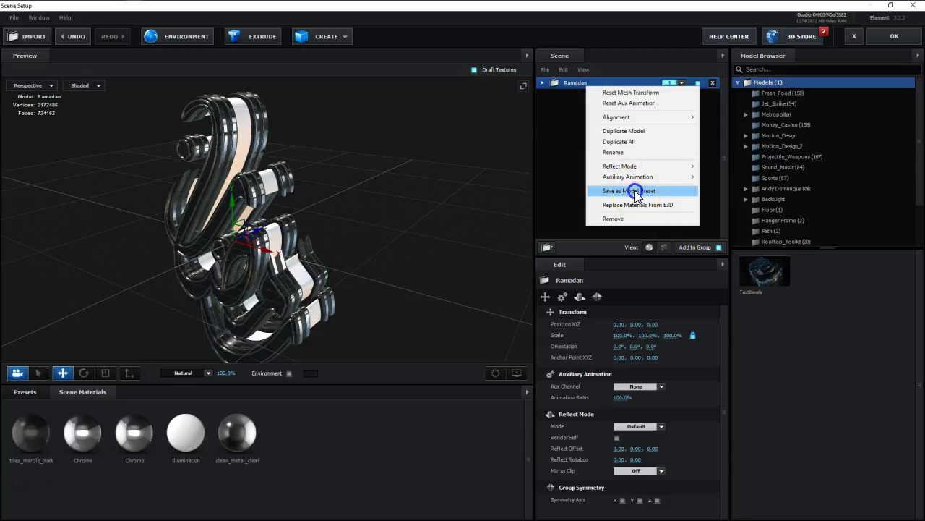
{"action": "left_click", "coordinate": [635, 192]}
{"action": "left_click_drag", "start_coordinate": [534, 245], "coordinate": [539, 310]}
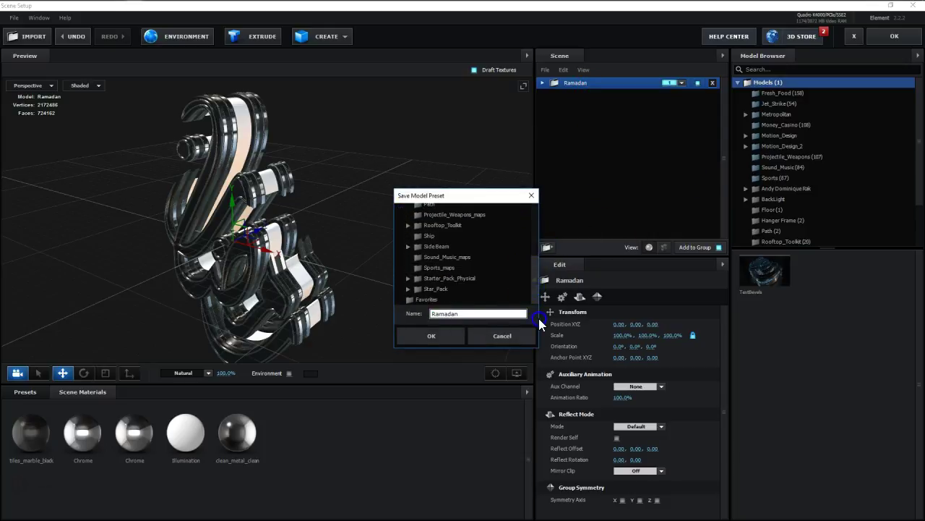
{"action": "scroll", "coordinate": [516, 266], "scroll_direction": "up", "scroll_amount": 8}
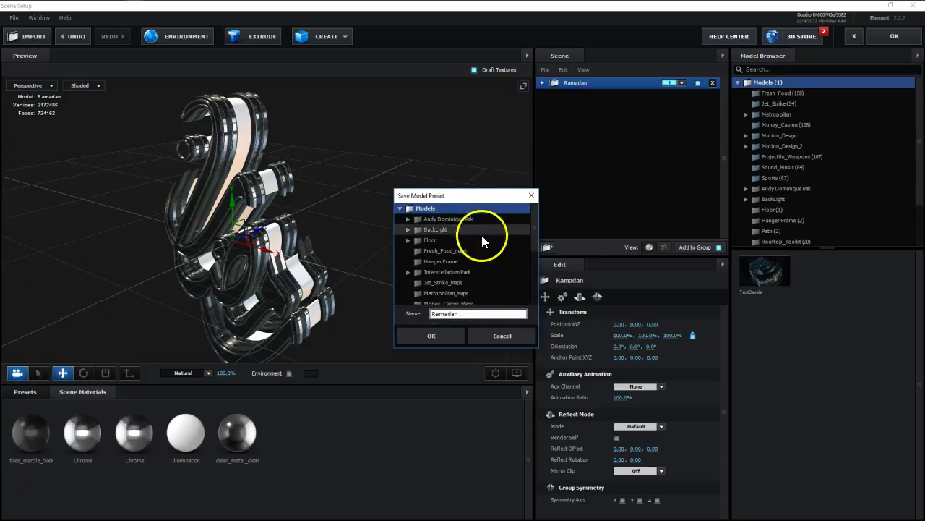
{"action": "left_click_drag", "start_coordinate": [533, 229], "coordinate": [526, 300]}
{"action": "left_click", "coordinate": [428, 300]}
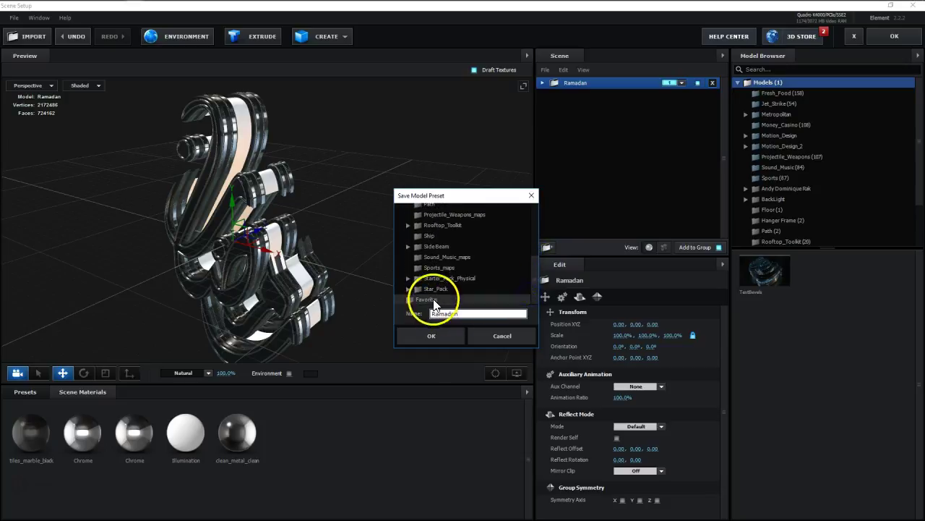
{"action": "left_click", "coordinate": [459, 313]}
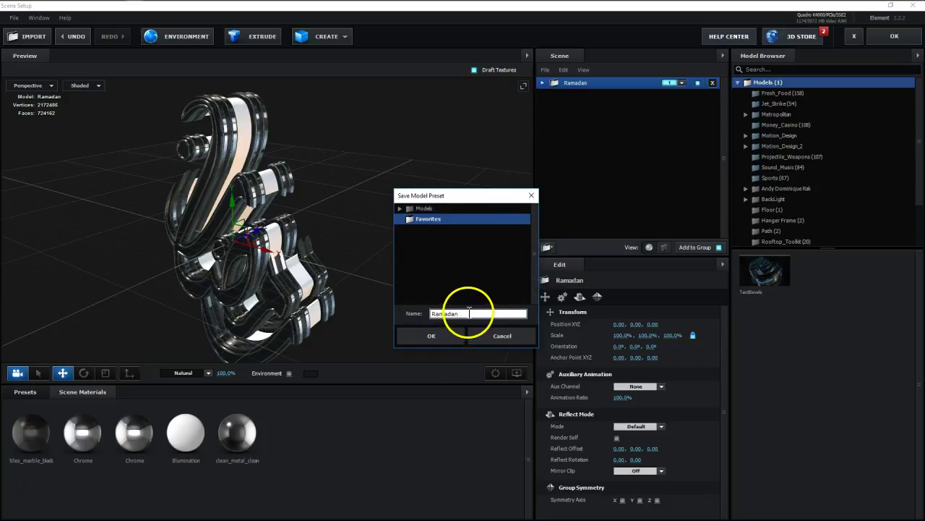
{"action": "left_click", "coordinate": [434, 334]}
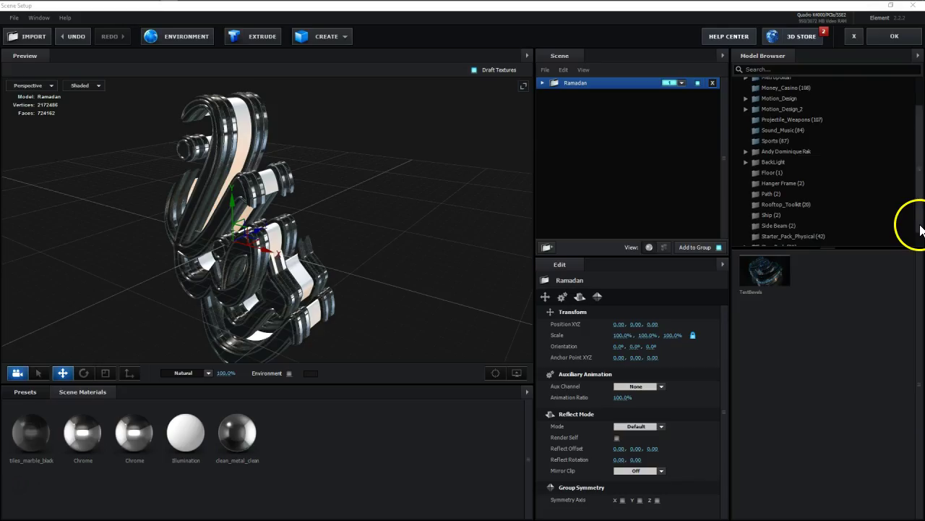
- Confirm the Ramadan preset appears in the Favorites collection and orbit the model to a new angle
{"action": "scroll", "coordinate": [913, 228], "scroll_direction": "down", "scroll_amount": 2}
{"action": "left_click", "coordinate": [781, 239]}
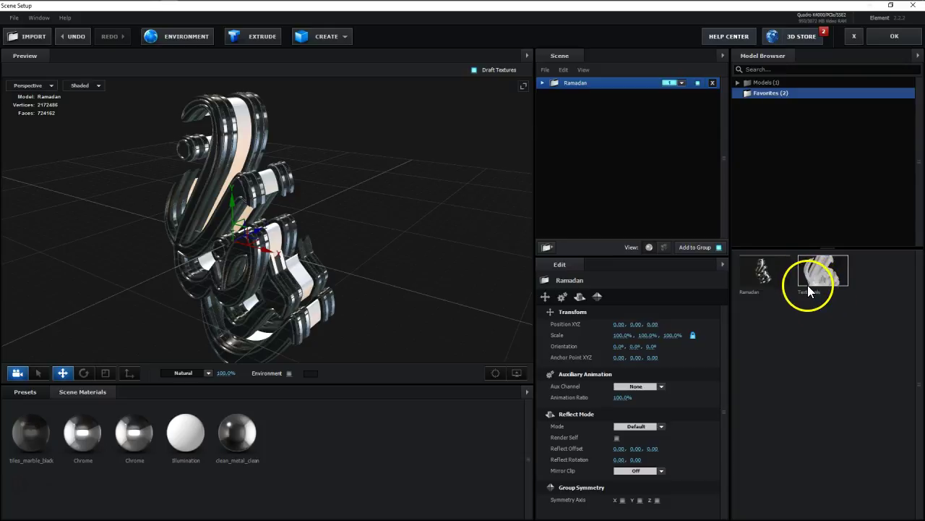
{"action": "left_click_drag", "start_coordinate": [360, 260], "coordinate": [379, 257]}
- Turn off Draft Textures, view the chrome model from the side, and apply the scene
{"action": "left_click", "coordinate": [474, 70]}
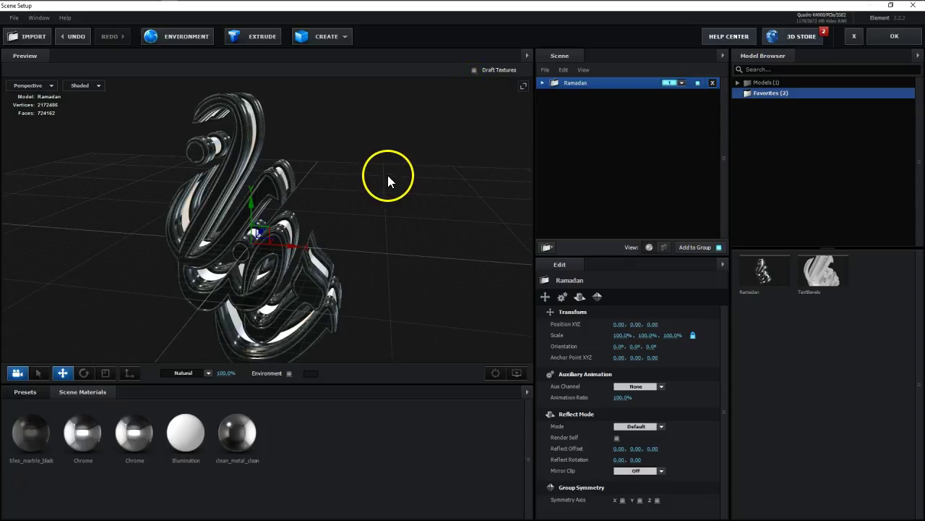
{"action": "left_click_drag", "start_coordinate": [373, 251], "coordinate": [431, 254]}
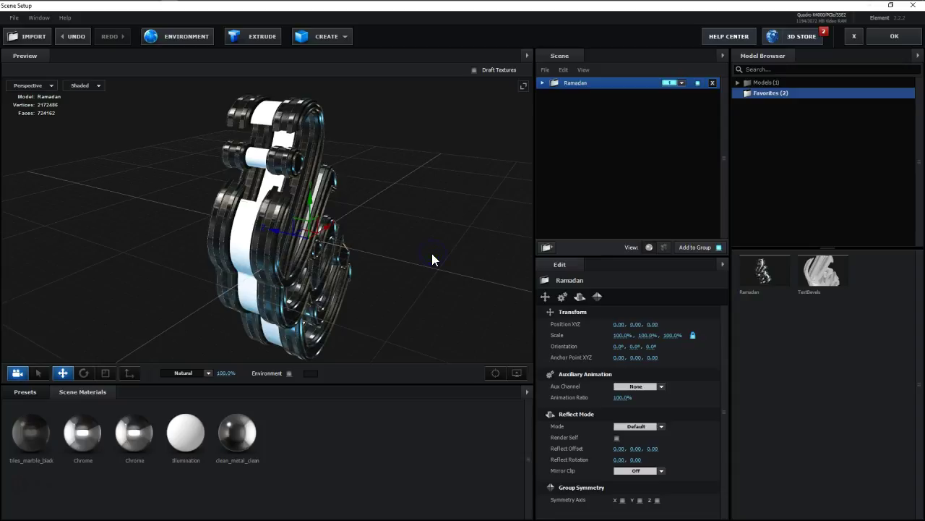
{"action": "left_click", "coordinate": [888, 36]}
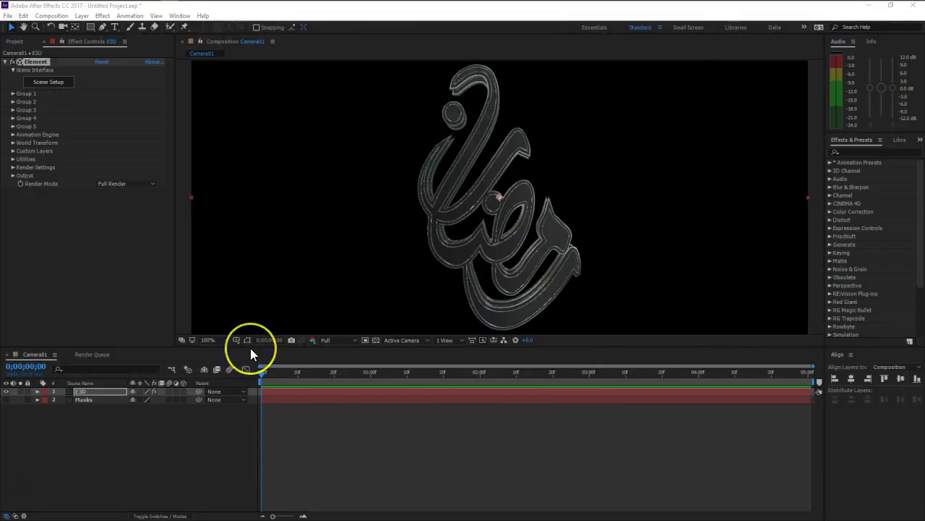
- Save the project to the Desktop as Ramadan_Tut.aep, then deselect the Element 3D layer
{"action": "key", "text": "ctrl+s"}
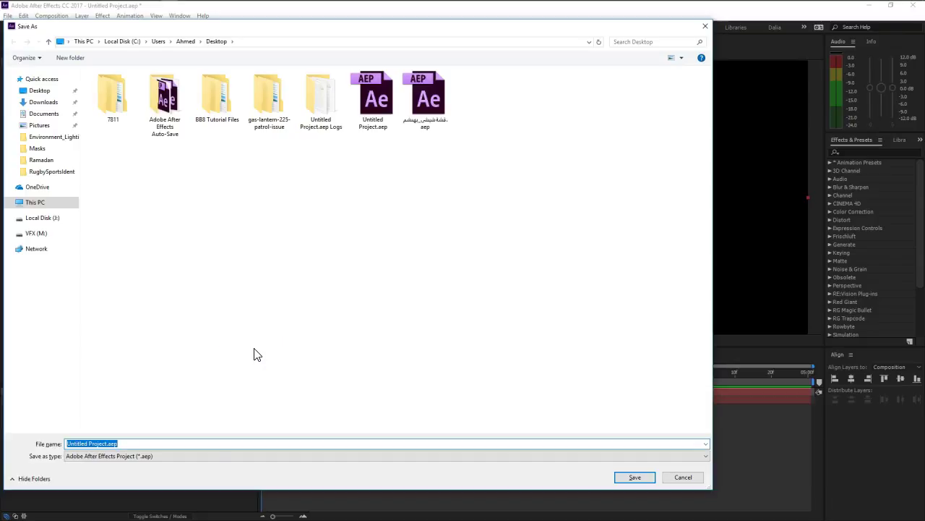
{"action": "type", "text": "Ramadan"}
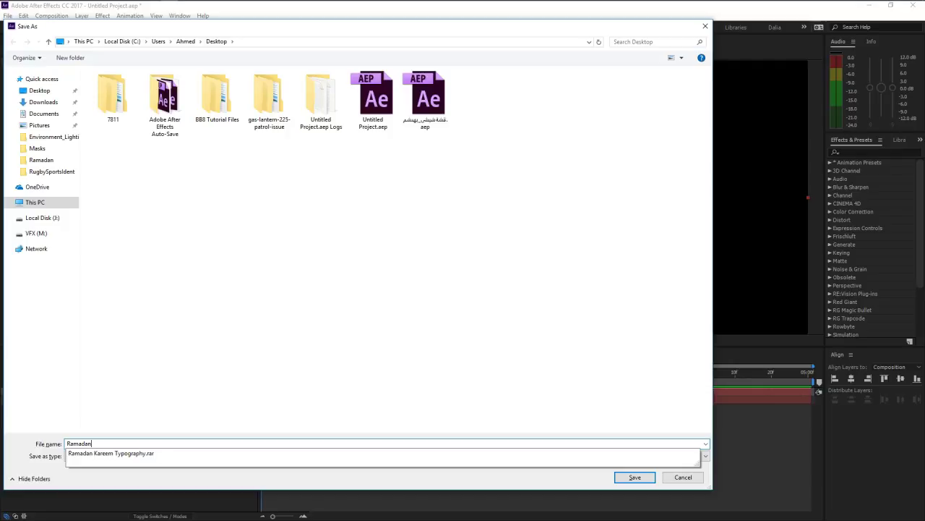
{"action": "type", "text": "_Tut"}
{"action": "key", "text": "Return"}
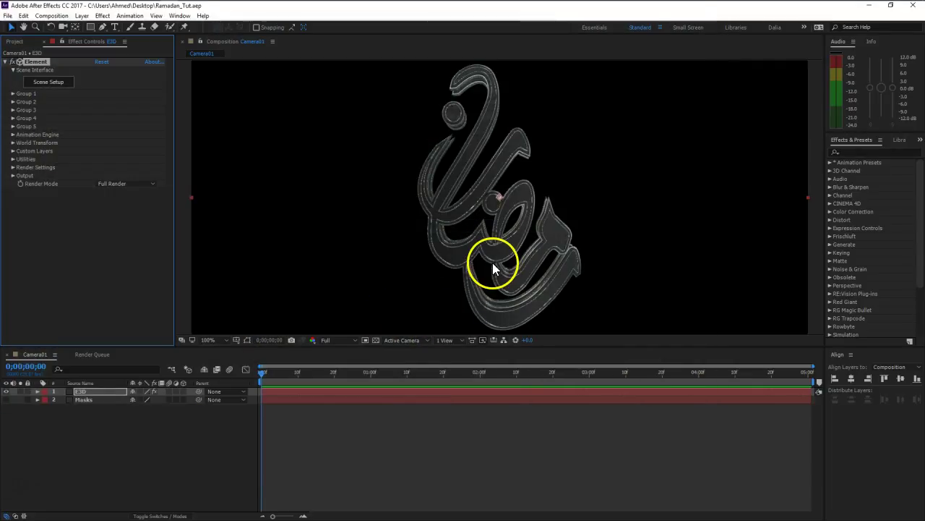
{"action": "left_click", "coordinate": [101, 436]}
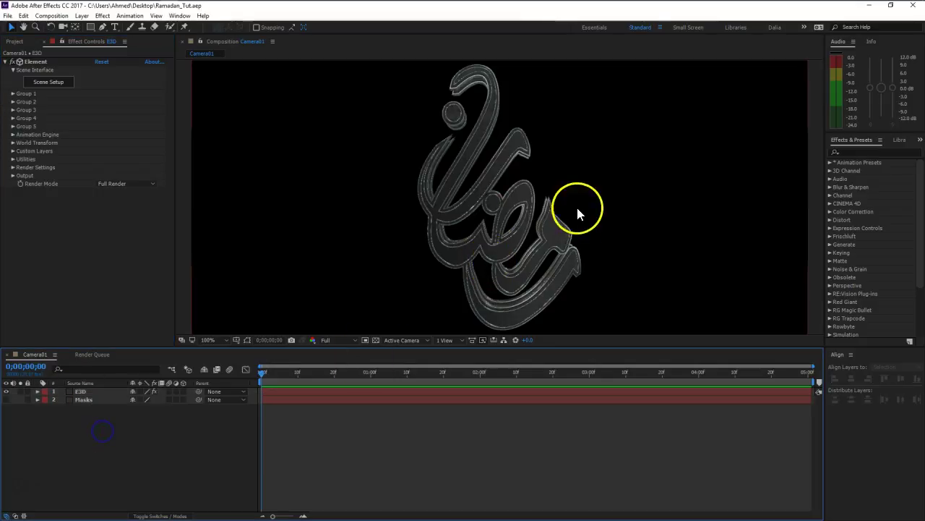
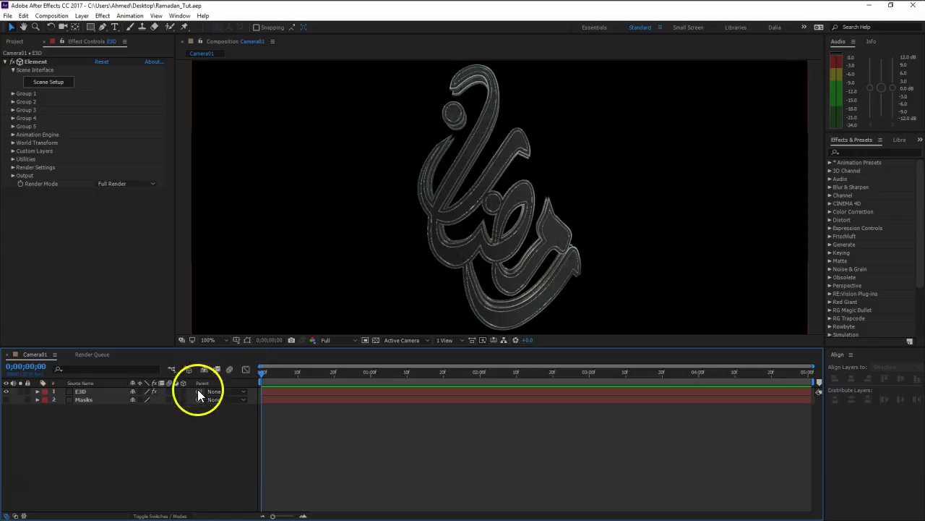
- Open Element 3D's Scene Setup from the E3D layer's Element effect
{"action": "left_click", "coordinate": [33, 65]}
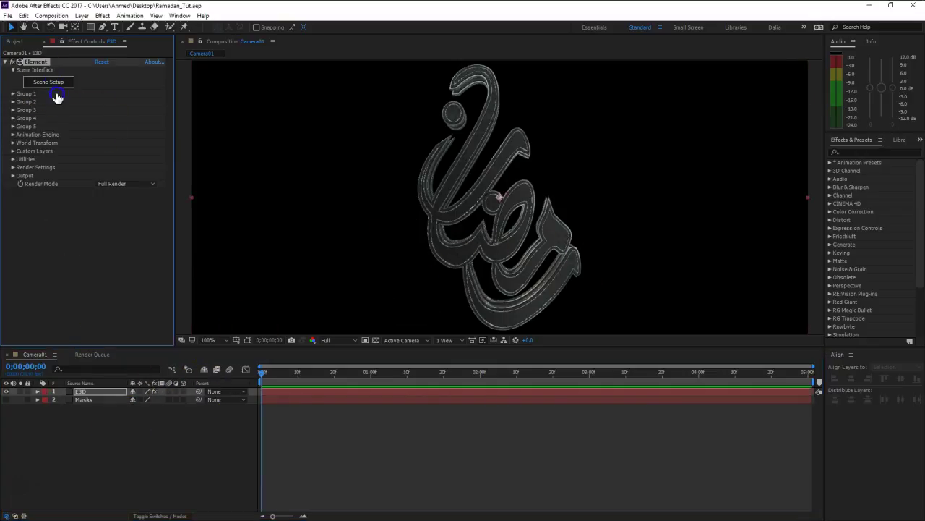
{"action": "left_click", "coordinate": [437, 185]}
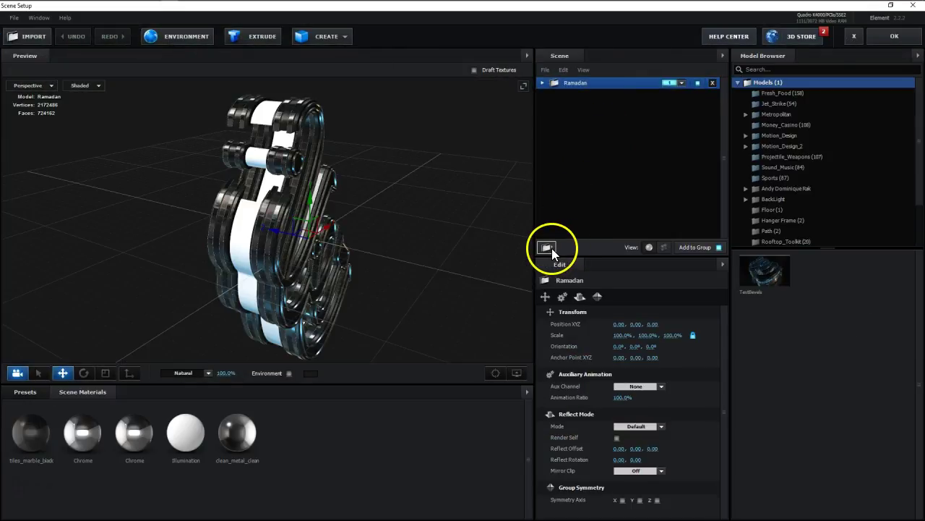
- Add a plane primitive to the Ramadan scene
{"action": "left_click", "coordinate": [311, 41]}
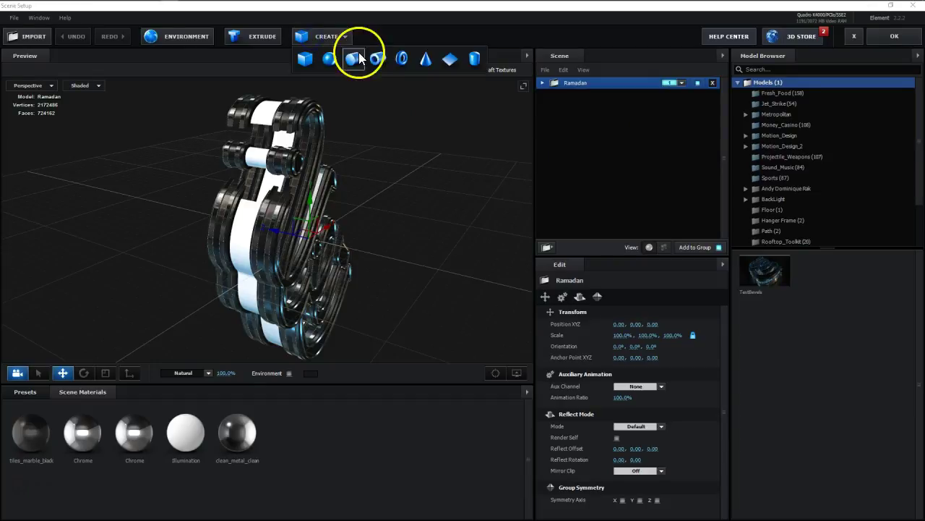
{"action": "left_click", "coordinate": [449, 60]}
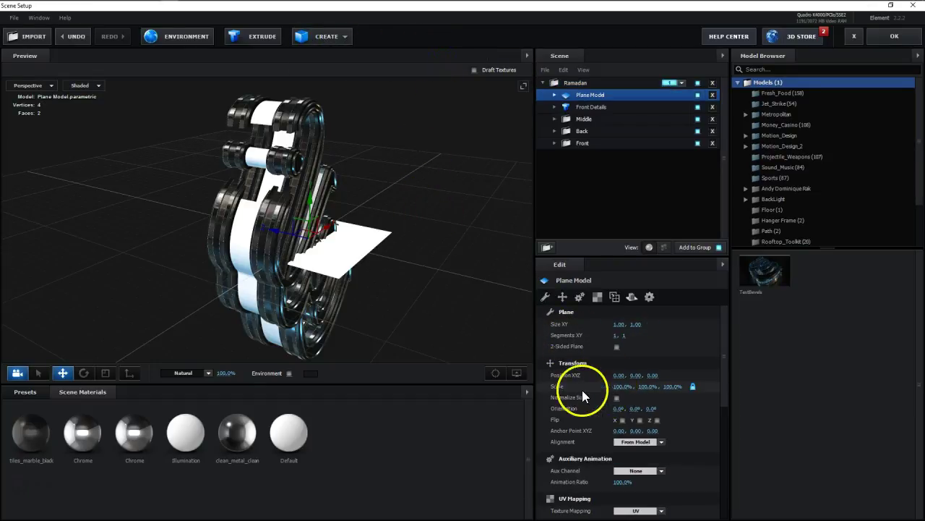
{"action": "left_click", "coordinate": [621, 420]}
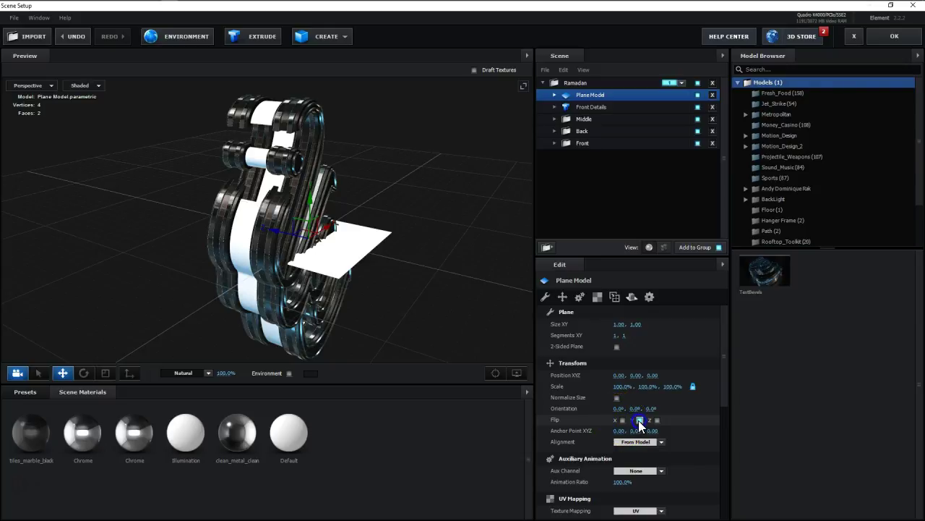
{"action": "left_click", "coordinate": [639, 420]}
{"action": "left_click_drag", "start_coordinate": [442, 341], "coordinate": [389, 340]}
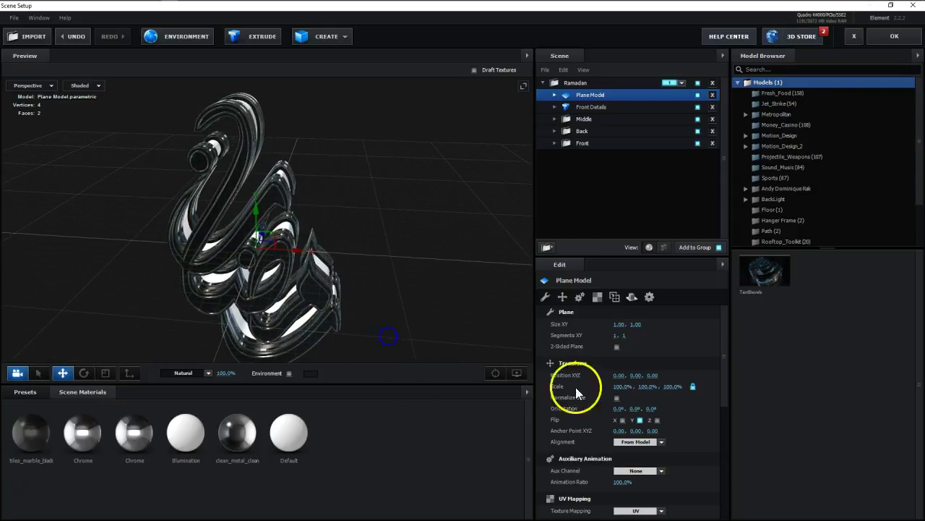
{"action": "left_click_drag", "start_coordinate": [455, 296], "coordinate": [398, 308]}
- Slide the plane along Z to 0.71, flip it on Z, and set X orientation to -90
{"action": "left_click_drag", "start_coordinate": [274, 243], "coordinate": [337, 214]}
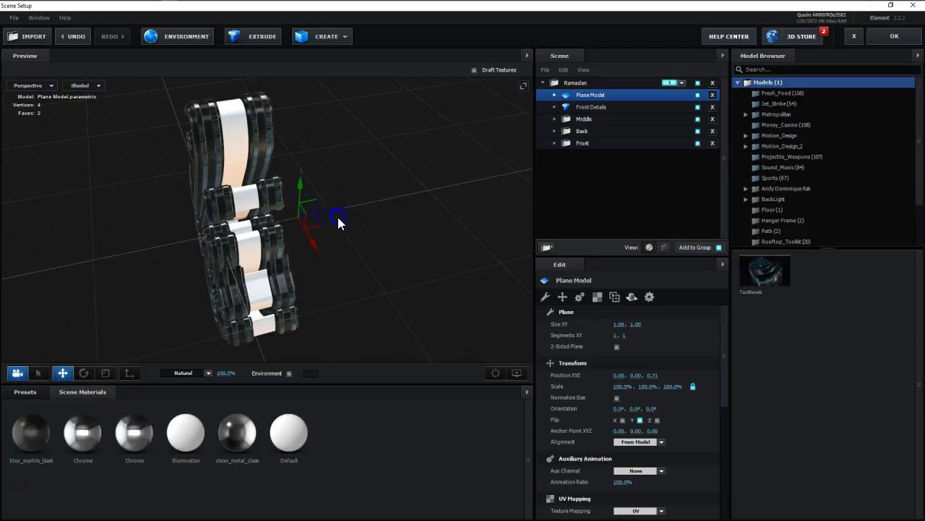
{"action": "left_click", "coordinate": [657, 420]}
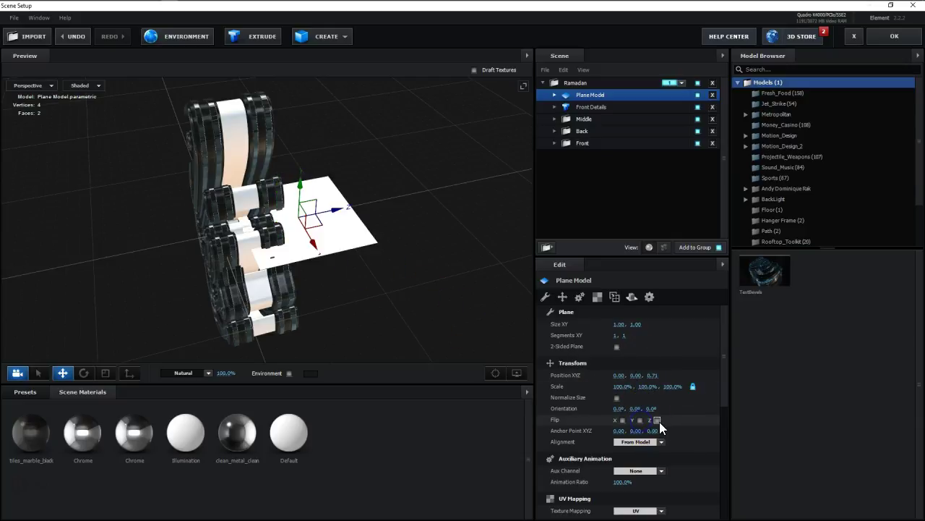
{"action": "left_click", "coordinate": [621, 408]}
{"action": "type", "text": "-90"}
{"action": "key", "text": "Return"}
{"action": "left_click", "coordinate": [220, 306]}
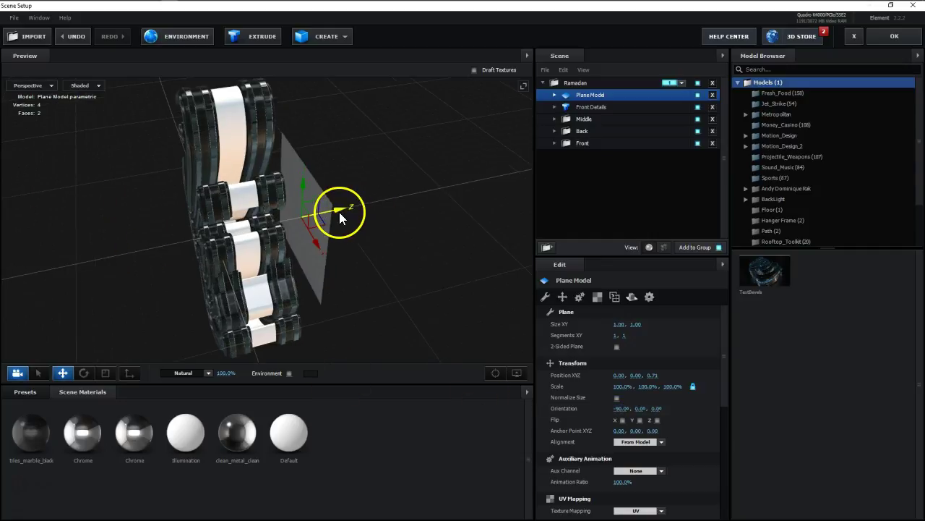
{"action": "scroll", "coordinate": [339, 212], "scroll_direction": "up", "scroll_amount": 5}
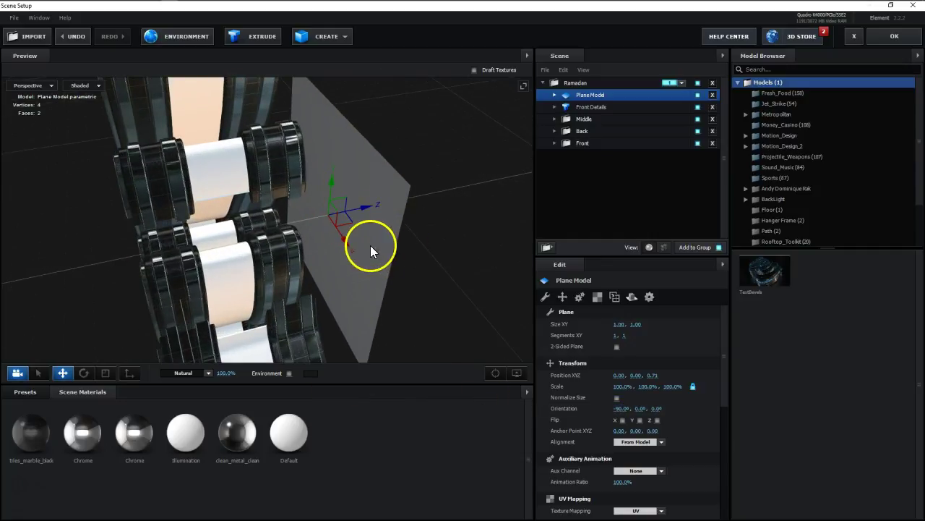
{"action": "scroll", "coordinate": [370, 245], "scroll_direction": "up", "scroll_amount": 3}
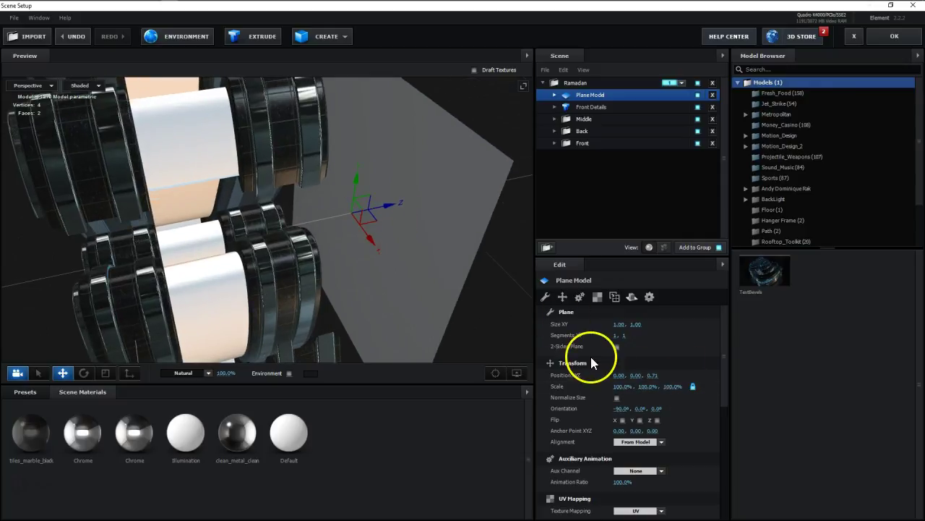
- Make the plane 2-sided and nudge it along Z to 0.48
{"action": "left_click", "coordinate": [616, 346]}
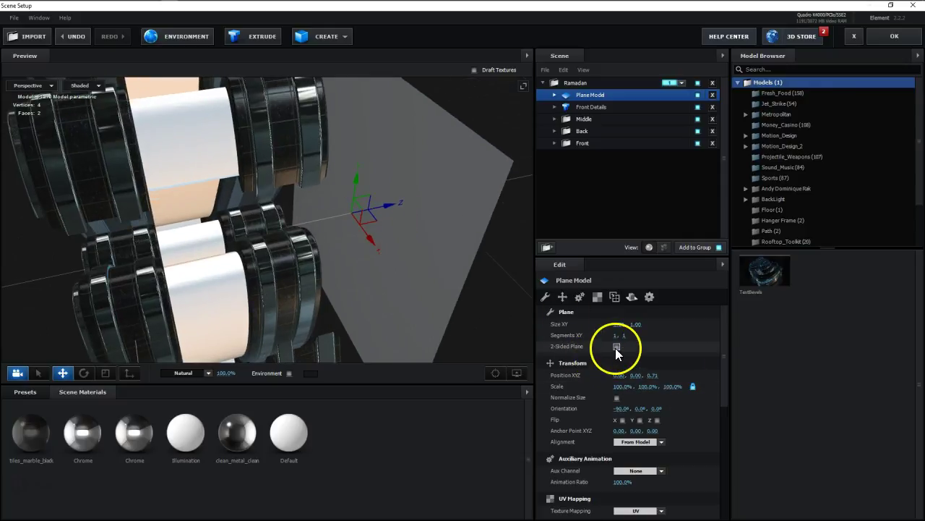
{"action": "mouse_move", "coordinate": [400, 251]}
{"action": "left_mouse_down"}
{"action": "mouse_move", "coordinate": [394, 242]}
{"action": "mouse_move", "coordinate": [349, 244]}
{"action": "left_mouse_up"}
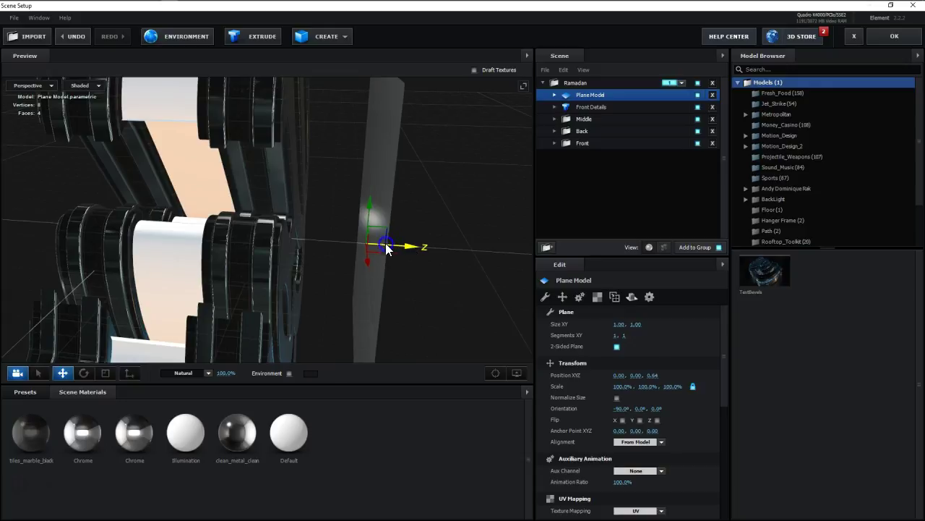
{"action": "left_click_drag", "start_coordinate": [370, 287], "coordinate": [373, 285]}
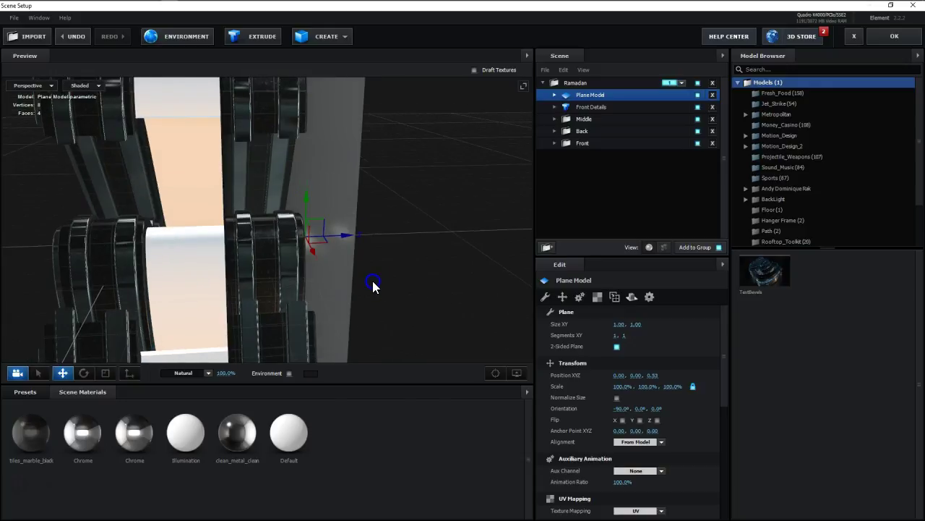
{"action": "scroll", "coordinate": [341, 247], "scroll_direction": "up", "scroll_amount": 5}
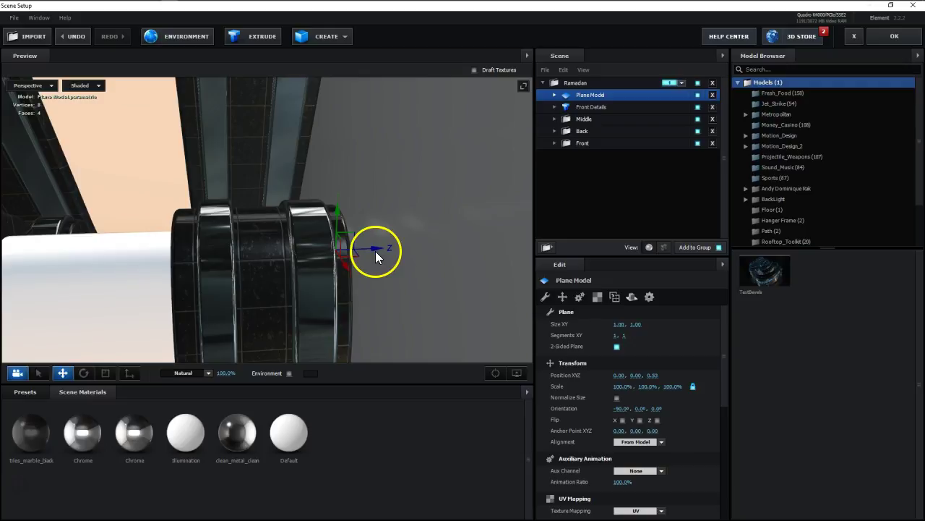
{"action": "left_click_drag", "start_coordinate": [371, 248], "coordinate": [366, 249]}
{"action": "left_click_drag", "start_coordinate": [363, 250], "coordinate": [348, 259]}
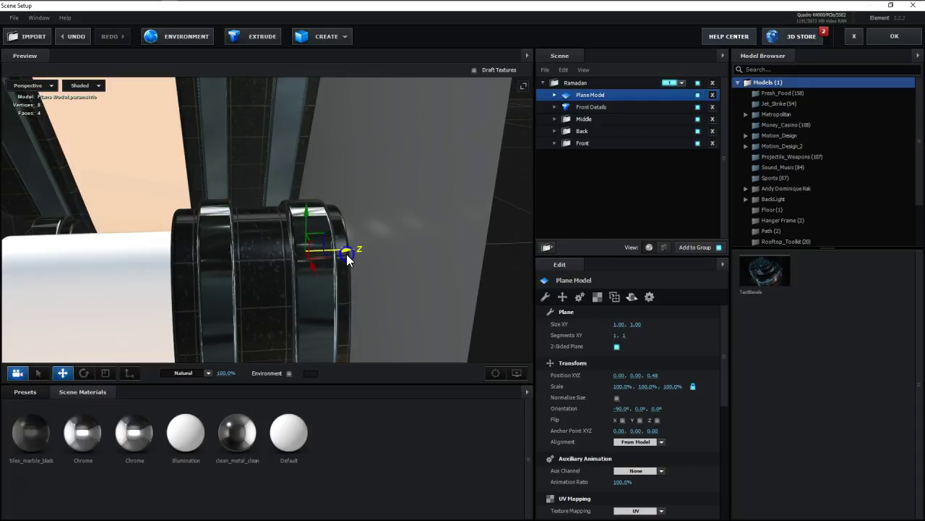
{"action": "left_click", "coordinate": [554, 336]}
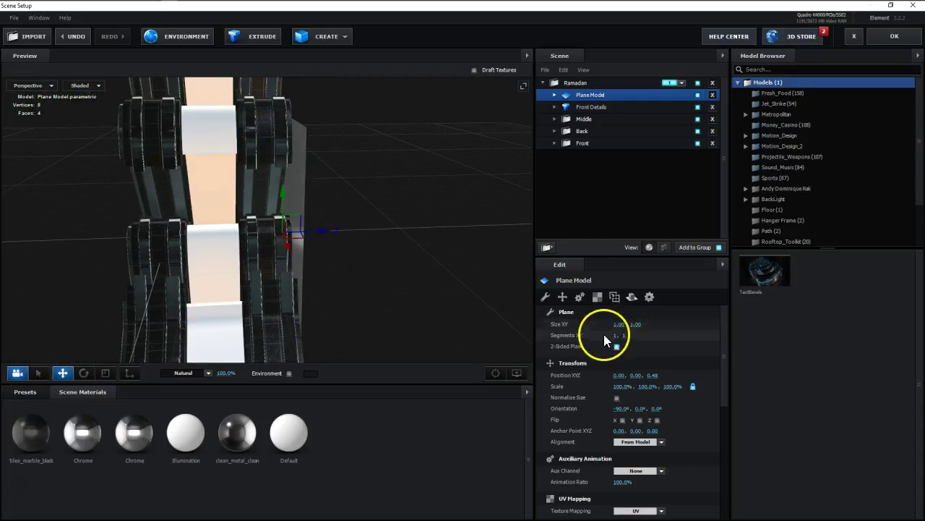
{"action": "left_click_drag", "start_coordinate": [554, 337], "coordinate": [559, 336]}
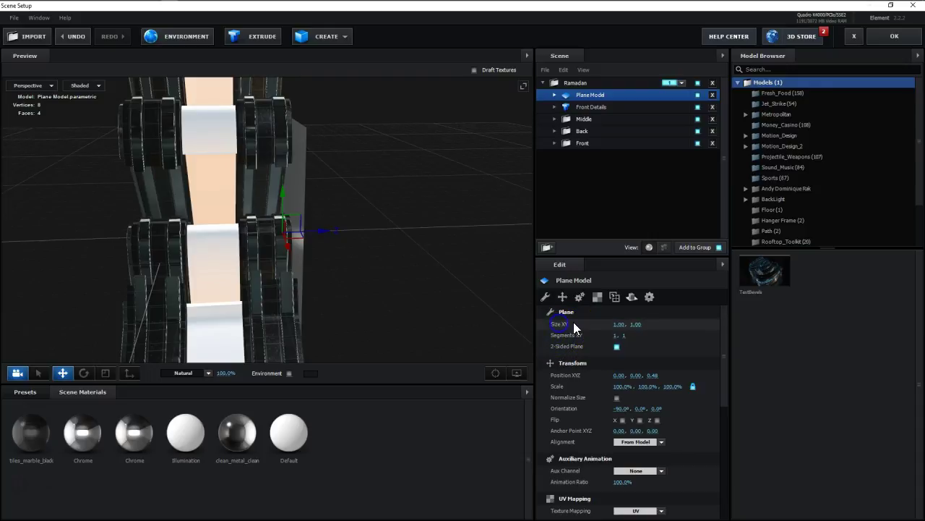
- Set the plane's Size XY to 20, 20 and Segments XY to 3, 3
{"action": "left_click", "coordinate": [621, 326]}
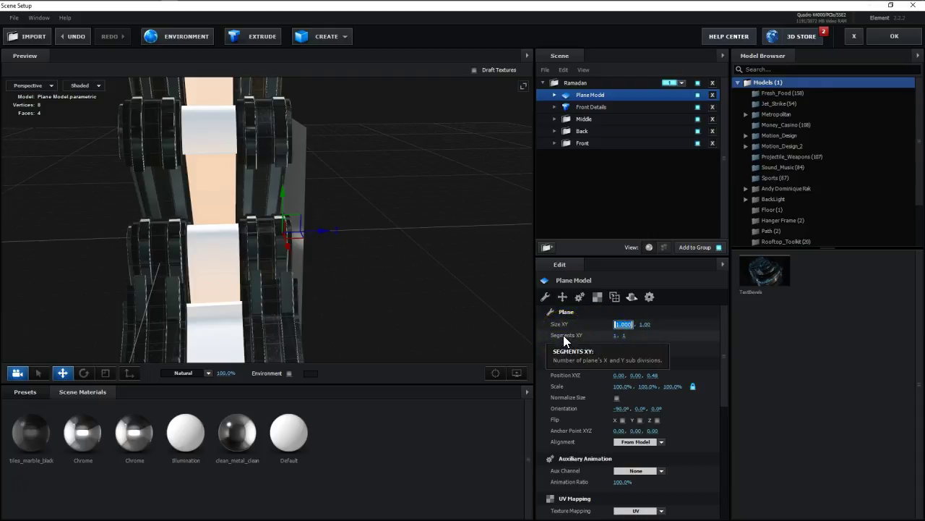
{"action": "type", "text": "20"}
{"action": "key", "text": "Tab"}
{"action": "type", "text": "20"}
{"action": "key", "text": "Return"}
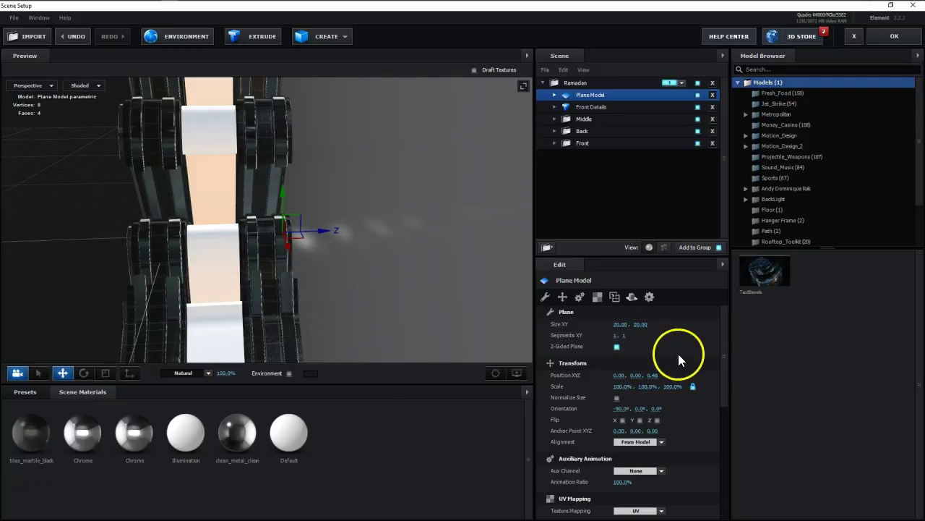
{"action": "left_click", "coordinate": [614, 335]}
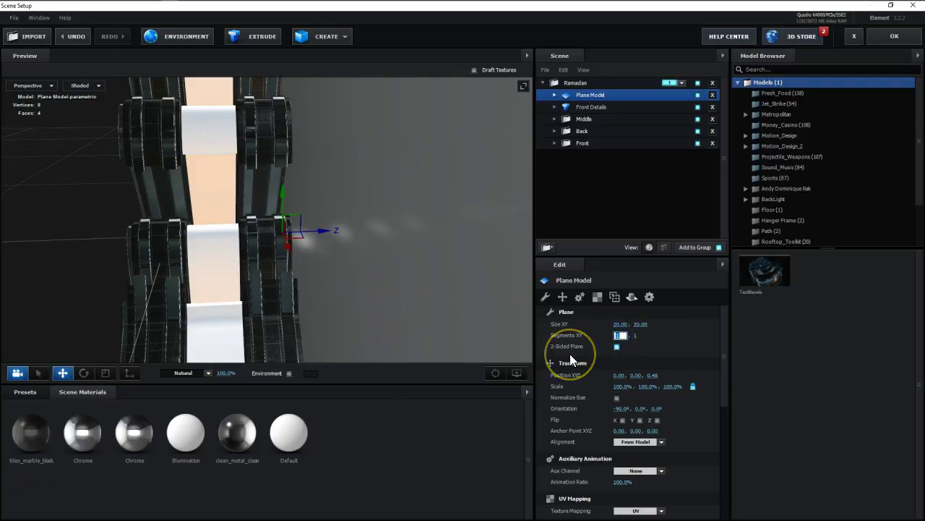
{"action": "type", "text": "3"}
{"action": "key", "text": "Tab"}
{"action": "type", "text": "3"}
{"action": "key", "text": "Return"}
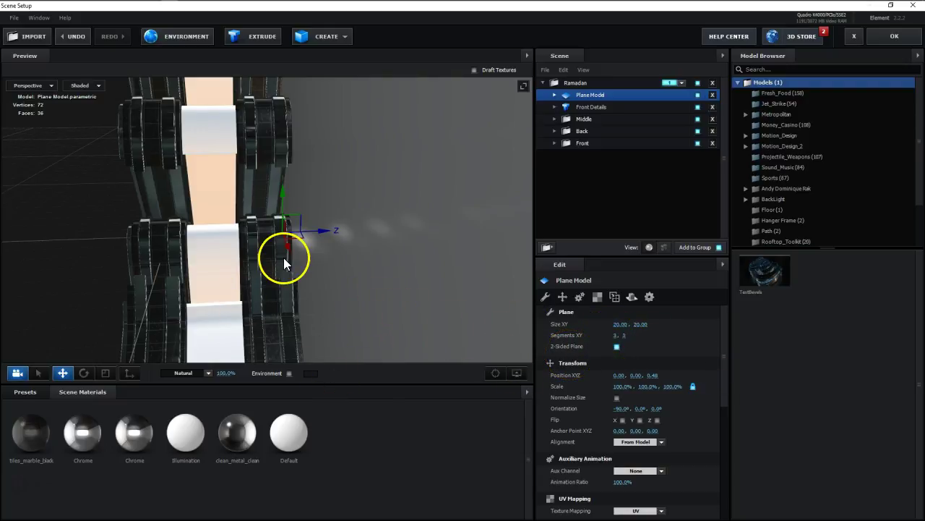
{"action": "mouse_move", "coordinate": [283, 258]}
{"action": "left_mouse_down"}
{"action": "mouse_move", "coordinate": [195, 279]}
{"action": "mouse_move", "coordinate": [271, 235]}
{"action": "left_mouse_up"}
{"action": "scroll", "coordinate": [240, 266], "scroll_direction": "down", "scroll_amount": 5}
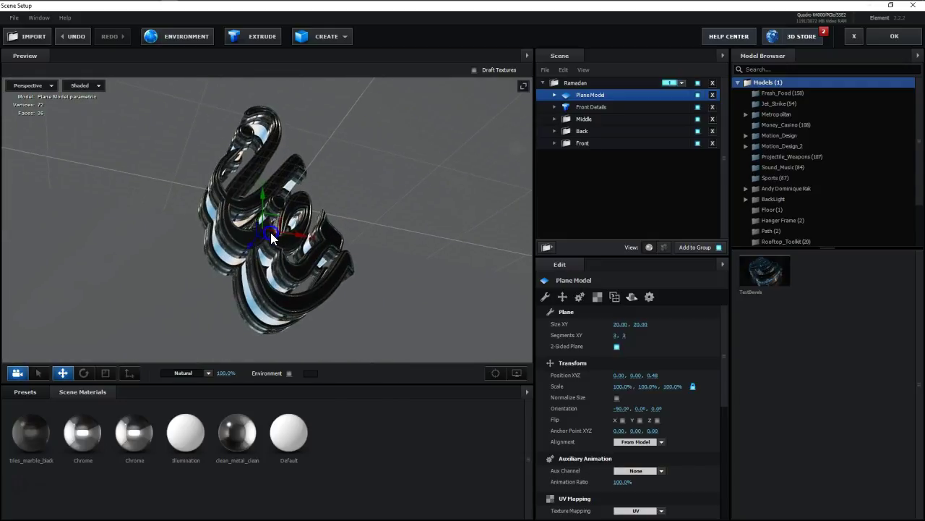
{"action": "scroll", "coordinate": [321, 271], "scroll_direction": "up", "scroll_amount": 5}
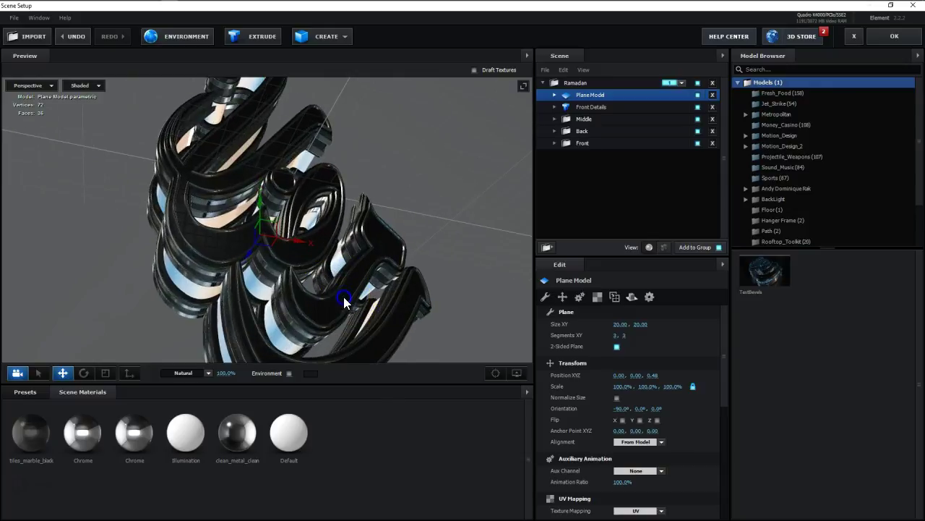
{"action": "mouse_move", "coordinate": [344, 297]}
{"action": "left_mouse_down"}
{"action": "mouse_move", "coordinate": [343, 275]}
{"action": "mouse_move", "coordinate": [332, 288]}
{"action": "mouse_move", "coordinate": [325, 282]}
{"action": "mouse_move", "coordinate": [342, 272]}
{"action": "left_mouse_up"}
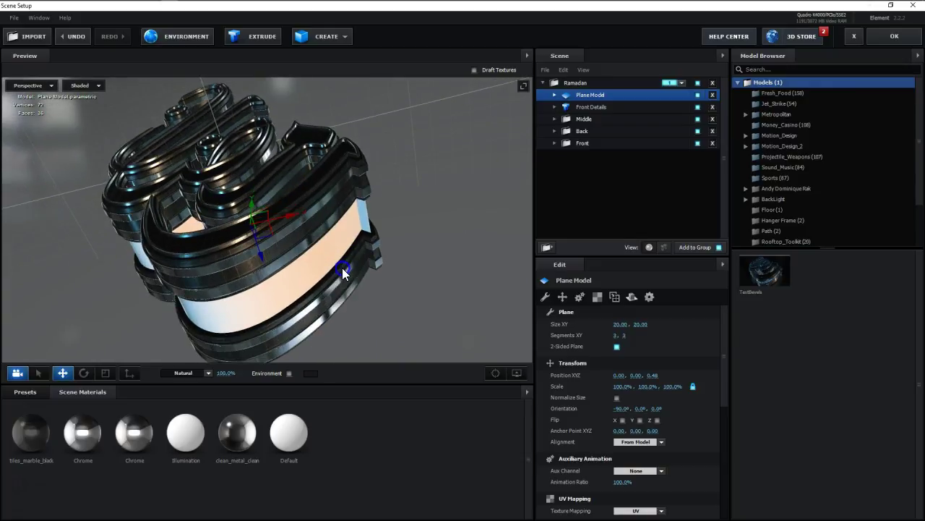
{"action": "scroll", "coordinate": [343, 272], "scroll_direction": "up", "scroll_amount": 2}
{"action": "mouse_move", "coordinate": [343, 272]}
{"action": "left_mouse_down"}
{"action": "mouse_move", "coordinate": [195, 245]}
{"action": "mouse_move", "coordinate": [206, 243]}
{"action": "left_mouse_up"}
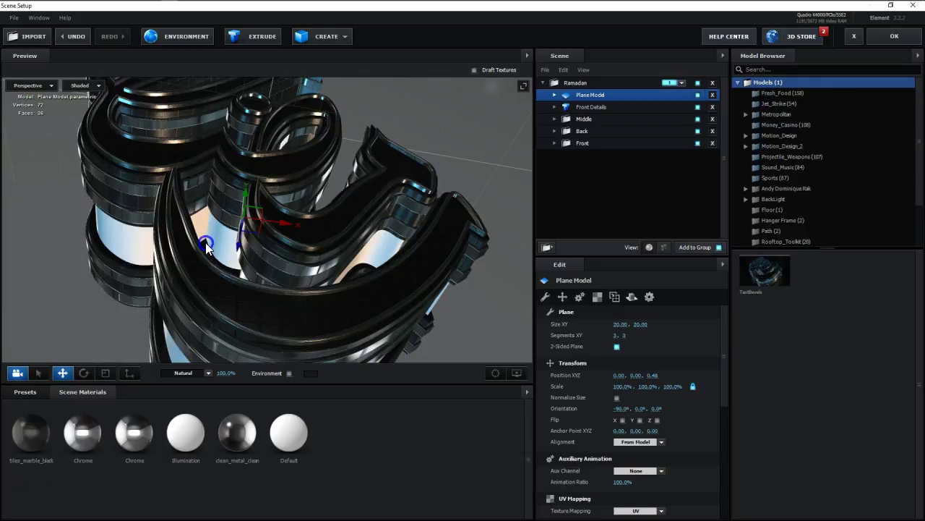
{"action": "scroll", "coordinate": [204, 240], "scroll_direction": "down", "scroll_amount": 3}
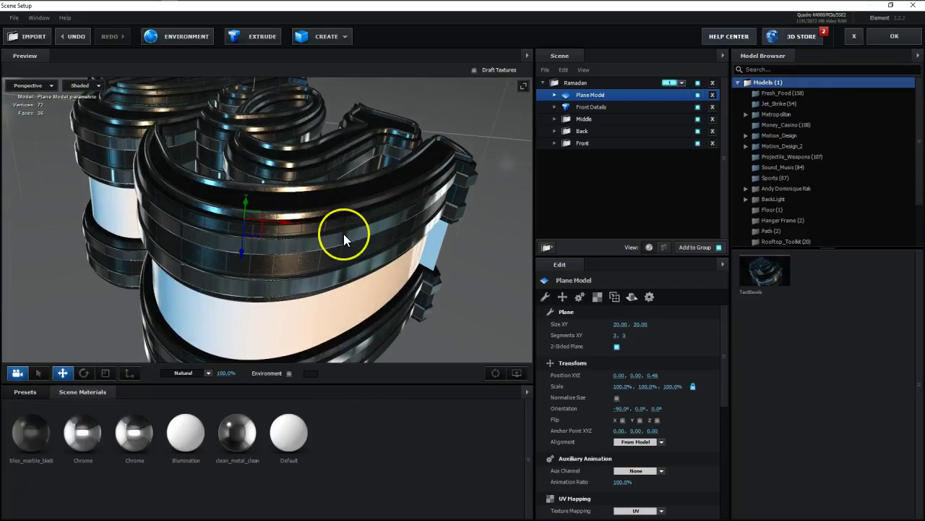
{"action": "scroll", "coordinate": [344, 239], "scroll_direction": "down", "scroll_amount": 2}
{"action": "scroll", "coordinate": [343, 239], "scroll_direction": "up", "scroll_amount": 1}
{"action": "scroll", "coordinate": [346, 242], "scroll_direction": "up", "scroll_amount": 1}
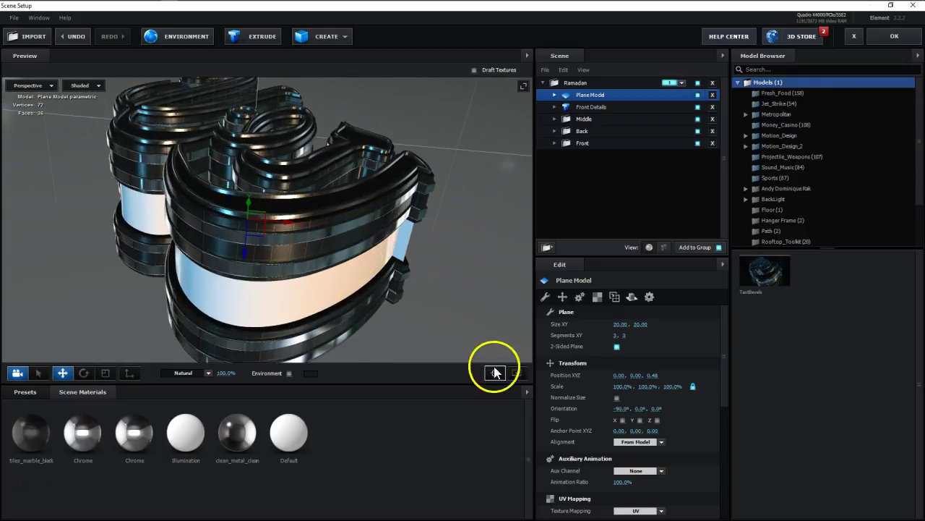
{"action": "left_click", "coordinate": [518, 373]}
{"action": "left_click", "coordinate": [466, 342]}
{"action": "left_click", "coordinate": [442, 341]}
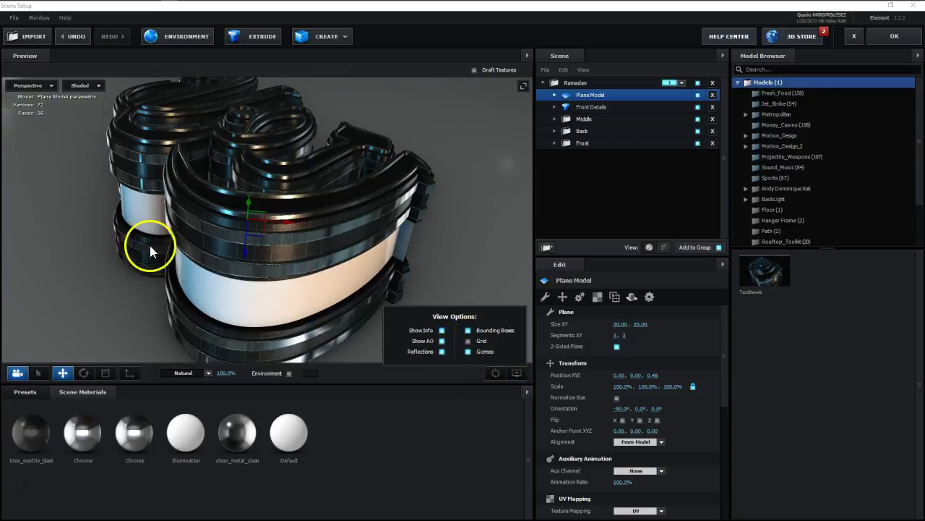
{"action": "left_click", "coordinate": [442, 342]}
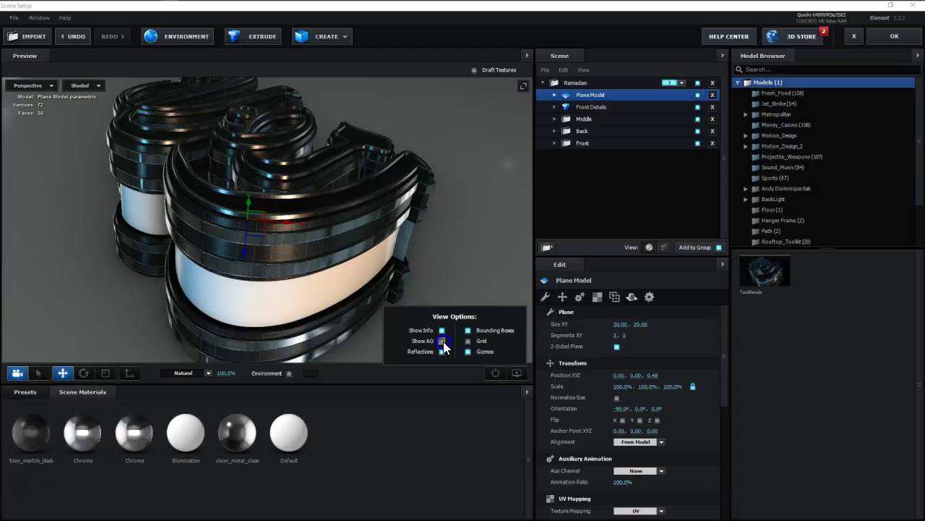
{"action": "left_click", "coordinate": [442, 342]}
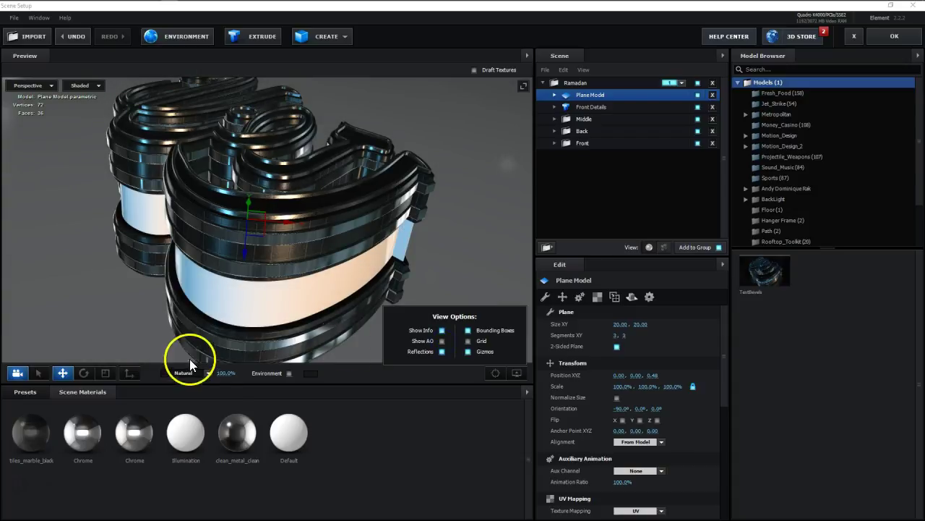
{"action": "left_click", "coordinate": [380, 479]}
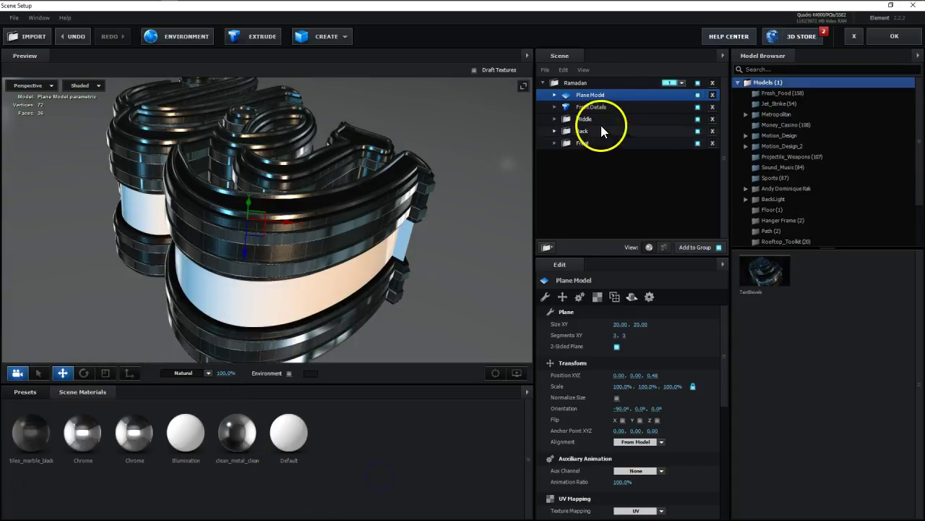
- Drag the metal_burned preset from Pro_Shaders_2 > Metal onto the Plane Model floor
{"action": "left_click", "coordinate": [24, 391]}
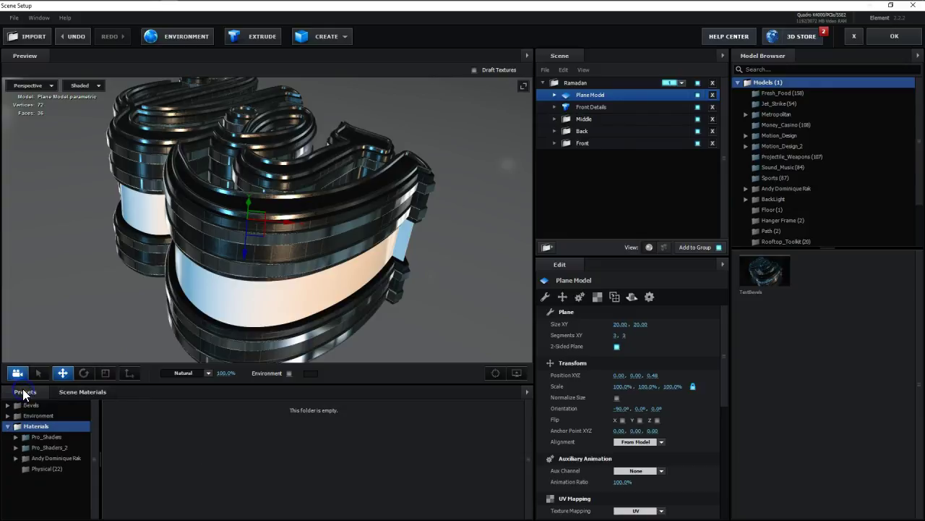
{"action": "double_click", "coordinate": [60, 449]}
{"action": "left_click", "coordinate": [64, 499]}
{"action": "scroll", "coordinate": [310, 494], "scroll_direction": "down", "scroll_amount": 2}
{"action": "scroll", "coordinate": [318, 490], "scroll_direction": "down", "scroll_amount": 1}
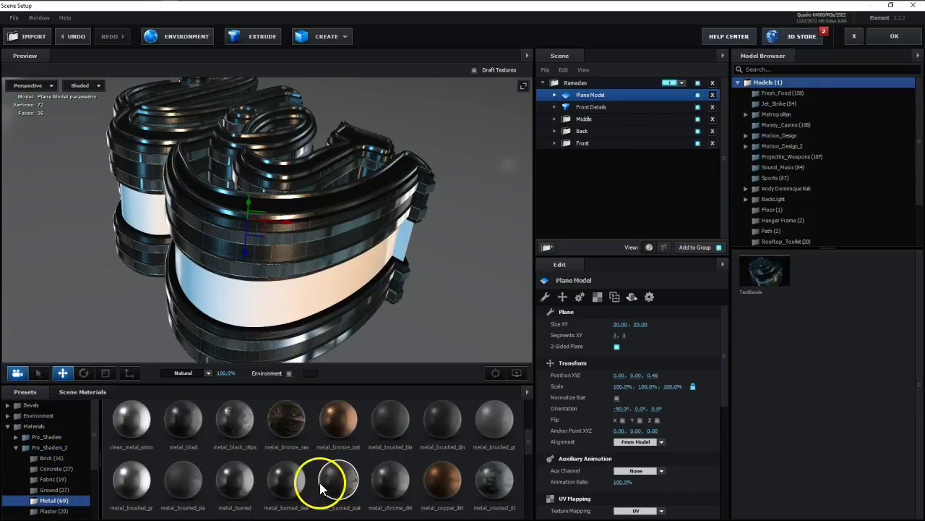
{"action": "scroll", "coordinate": [325, 477], "scroll_direction": "down", "scroll_amount": 1}
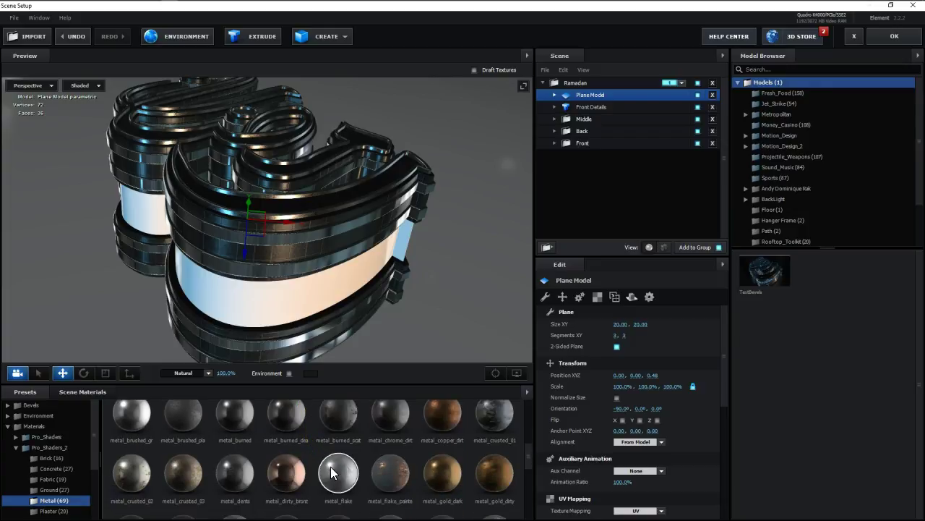
{"action": "left_click", "coordinate": [381, 426]}
{"action": "left_click_drag", "start_coordinate": [381, 426], "coordinate": [608, 102]}
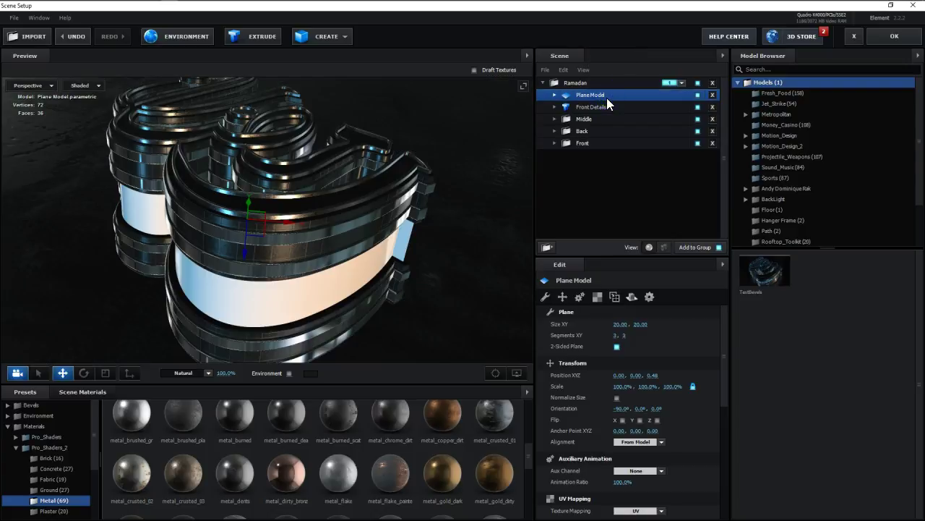
{"action": "scroll", "coordinate": [370, 483], "scroll_direction": "up", "scroll_amount": 1}
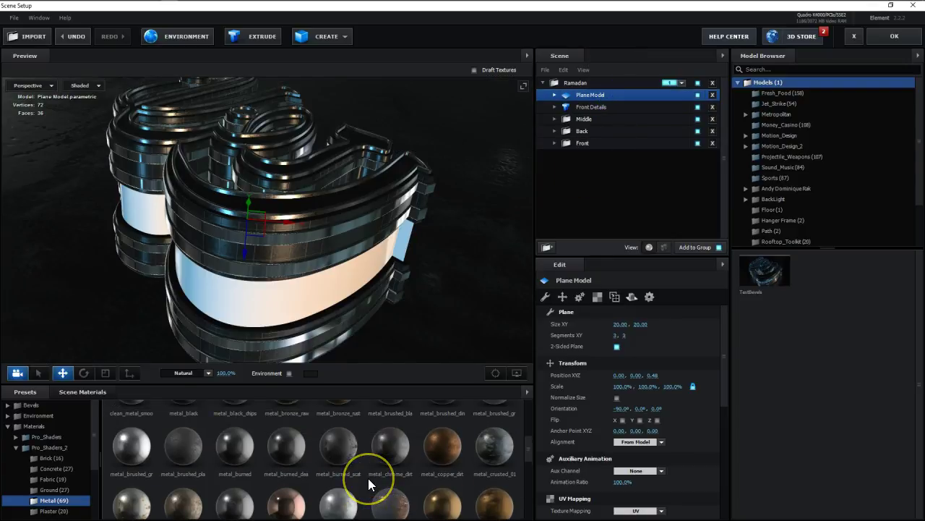
{"action": "mouse_move", "coordinate": [287, 448]}
{"action": "left_mouse_down"}
{"action": "mouse_move", "coordinate": [651, 101]}
{"action": "mouse_move", "coordinate": [614, 101]}
{"action": "left_mouse_up"}
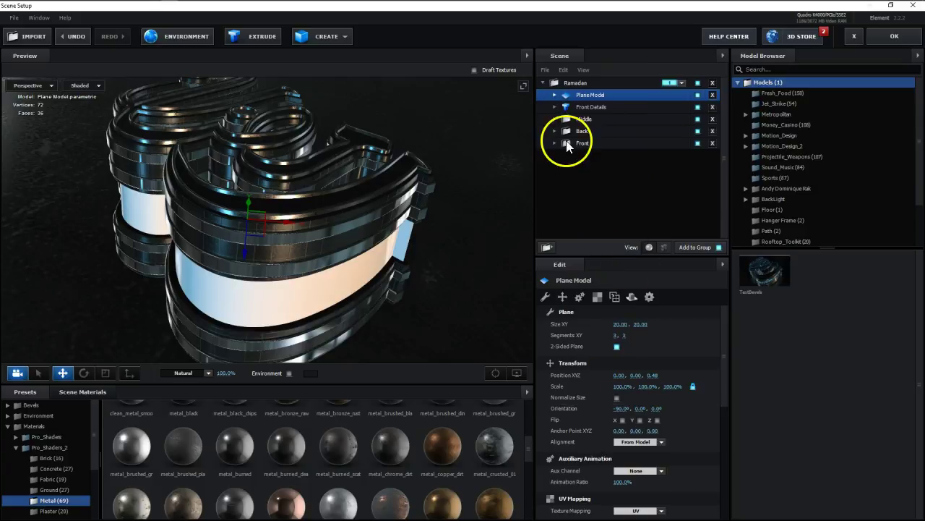
- Set the Plane Model's Texture Mapping to Plane XZ and UV Repeat to 8.00, 8.00
{"action": "left_click", "coordinate": [597, 297]}
{"action": "left_click", "coordinate": [639, 324]}
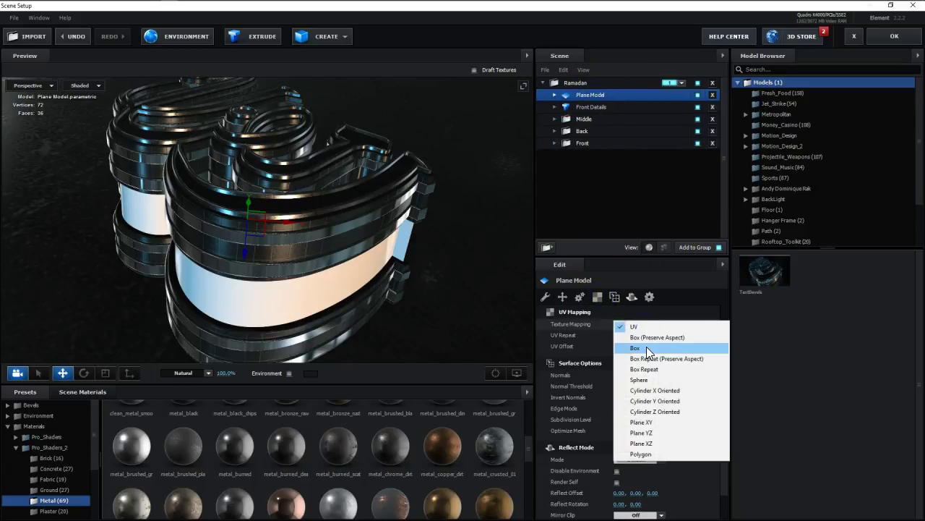
{"action": "left_click", "coordinate": [656, 443]}
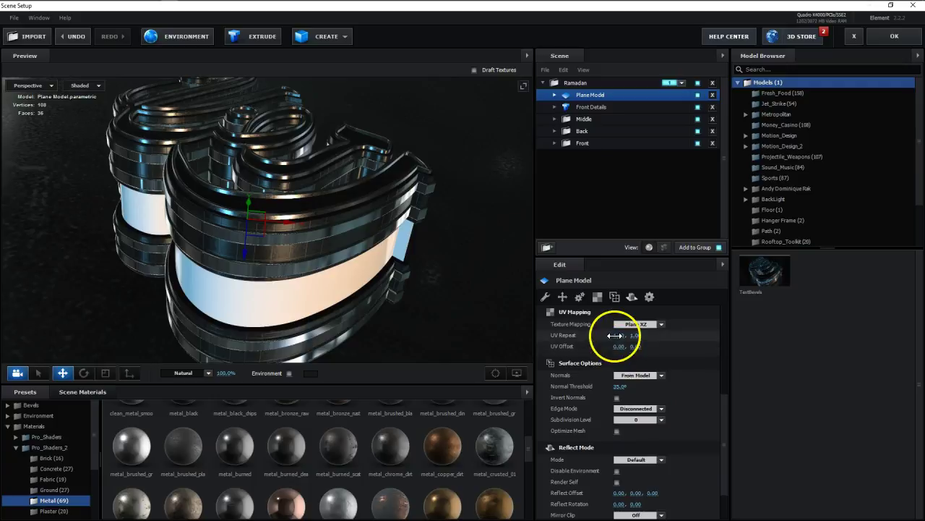
{"action": "key", "text": "Tab"}
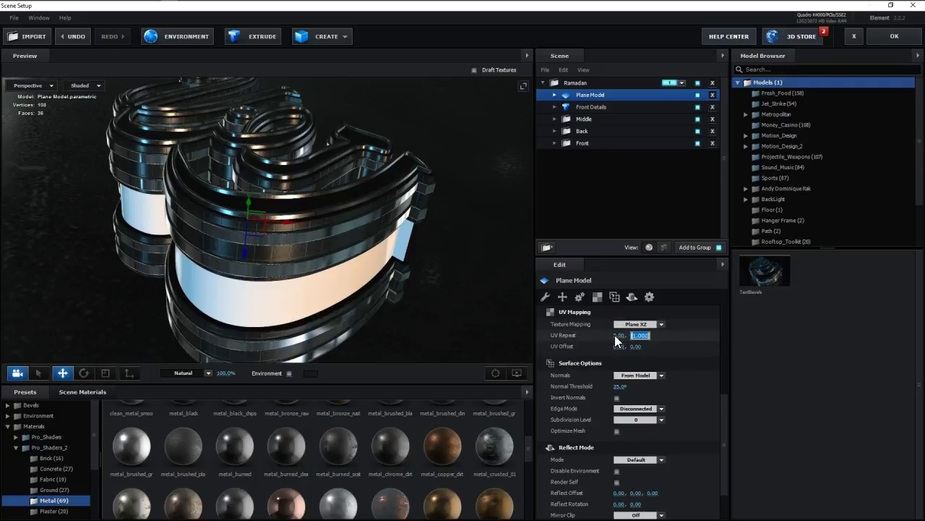
{"action": "scroll", "coordinate": [227, 213], "scroll_direction": "down", "scroll_amount": 3}
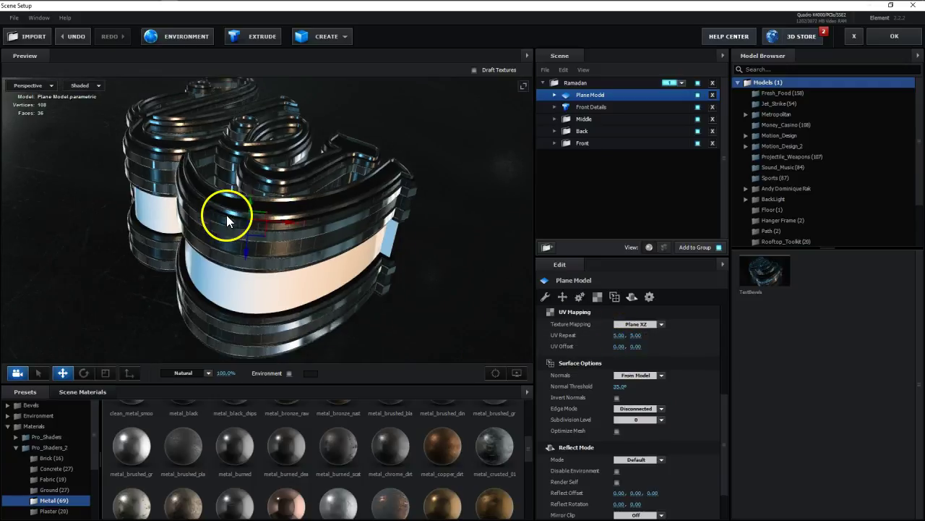
{"action": "scroll", "coordinate": [227, 212], "scroll_direction": "down", "scroll_amount": 2}
{"action": "left_click_drag", "start_coordinate": [117, 257], "coordinate": [123, 289]}
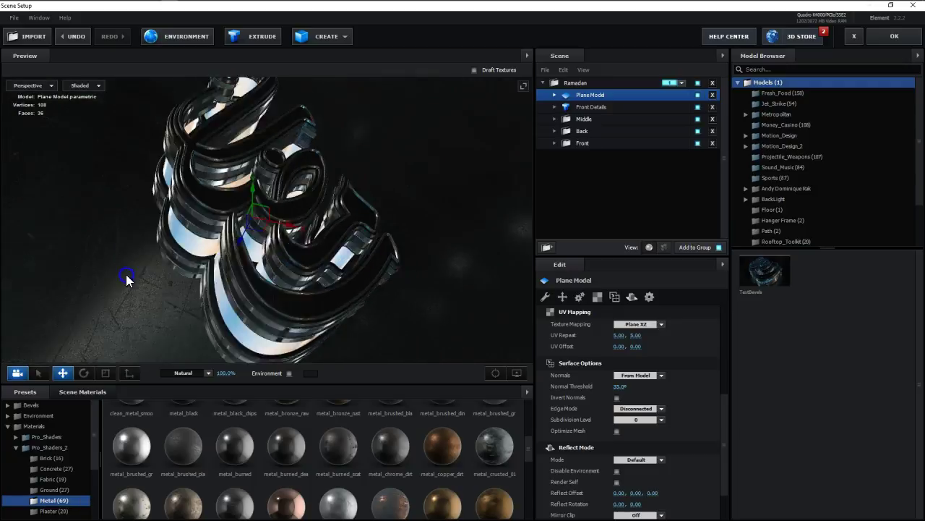
{"action": "left_click_drag", "start_coordinate": [376, 244], "coordinate": [356, 224]}
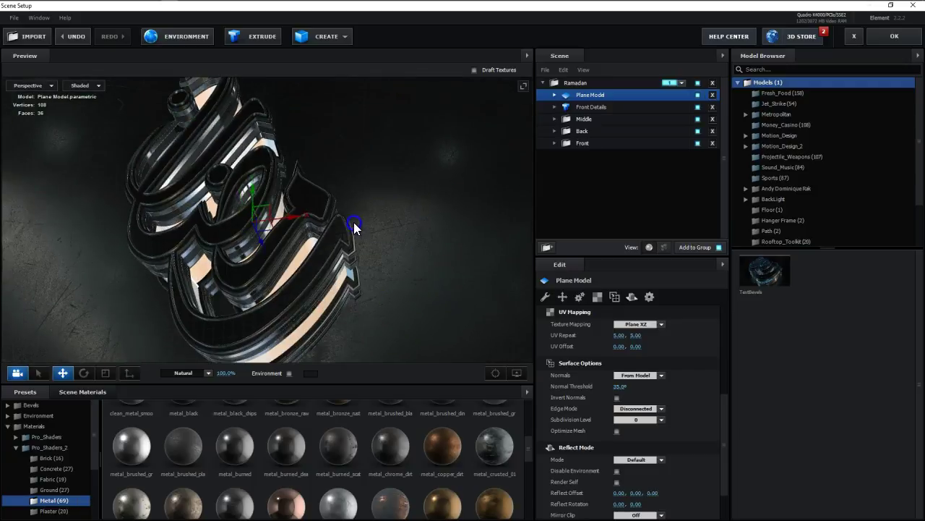
{"action": "left_click", "coordinate": [615, 336]}
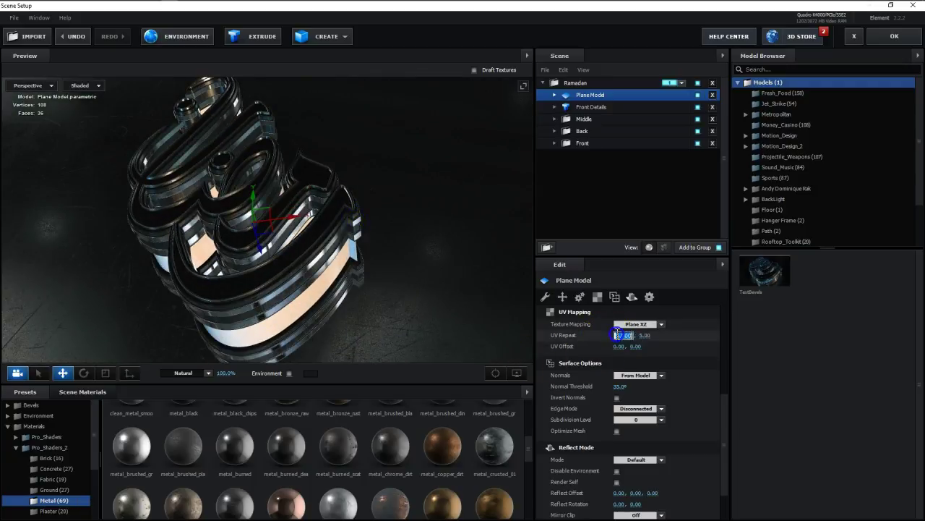
{"action": "key", "text": "Return"}
{"action": "left_click", "coordinate": [481, 318]}
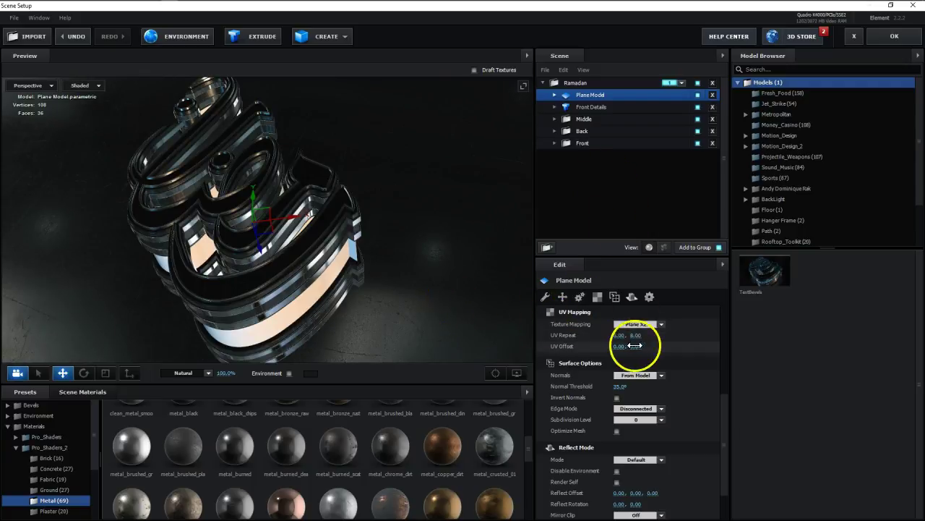
- Set metal_burned Glossiness to 94% and Reflectivity to grey 989898 at 74%
{"action": "left_click", "coordinate": [555, 95]}
{"action": "left_click", "coordinate": [602, 109]}
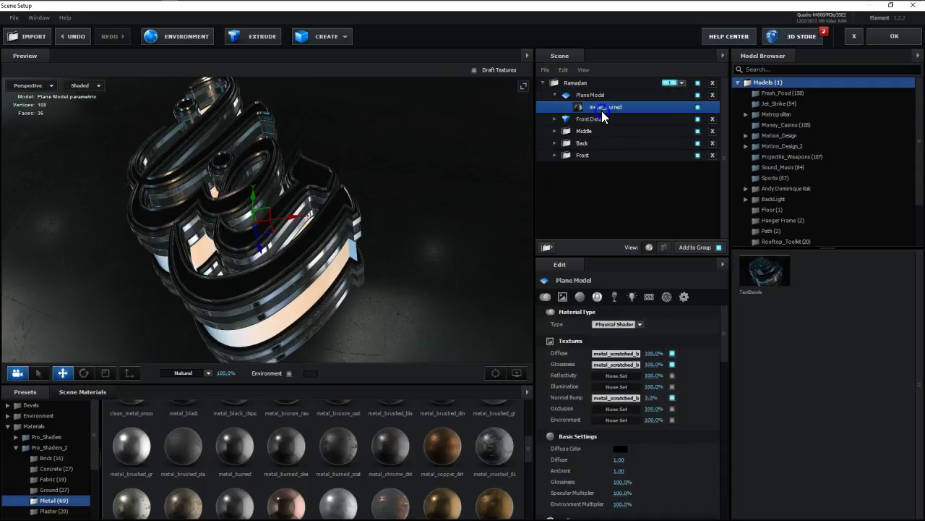
{"action": "left_click_drag", "start_coordinate": [659, 365], "coordinate": [640, 366]}
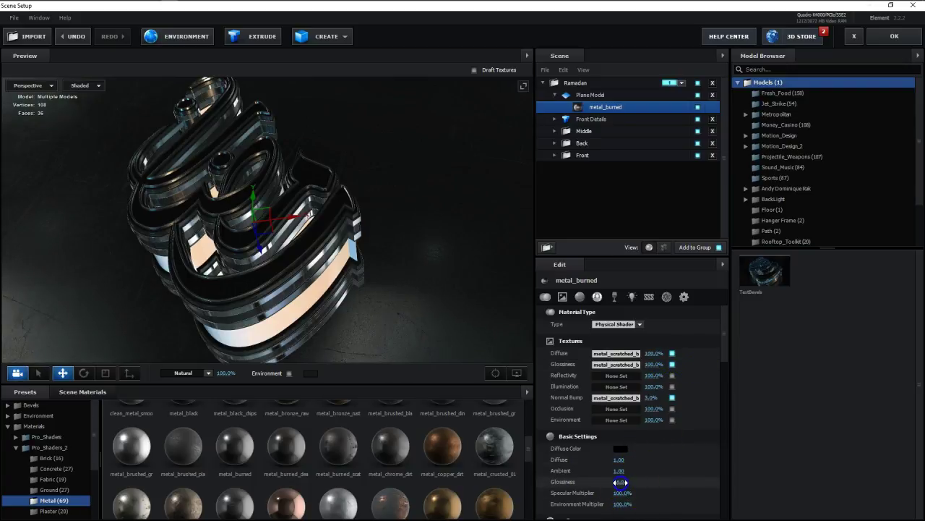
{"action": "scroll", "coordinate": [666, 458], "scroll_direction": "down", "scroll_amount": 3}
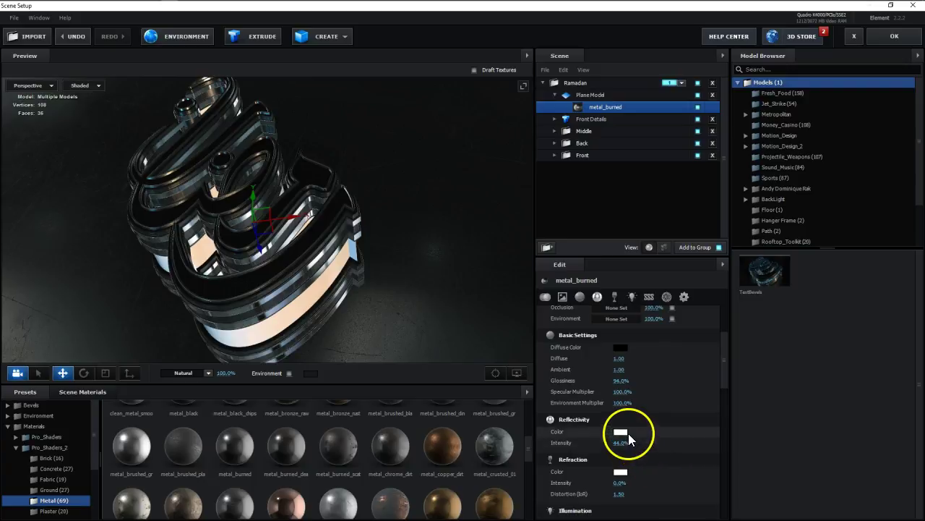
{"action": "left_click", "coordinate": [628, 433]}
{"action": "left_click_drag", "start_coordinate": [636, 435], "coordinate": [519, 439]}
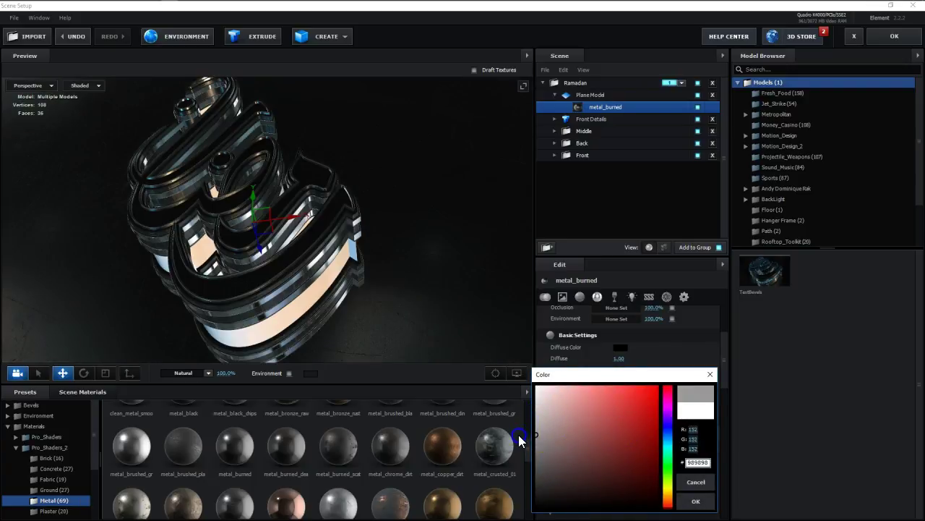
{"action": "left_click", "coordinate": [696, 500]}
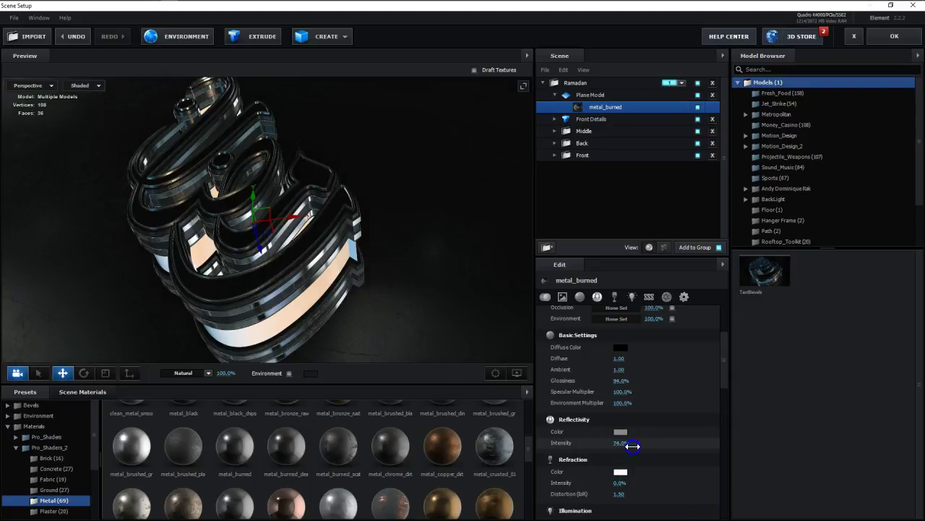
- Raise Normal Bump to 8% and lower the Glossiness texture strength to 73%
{"action": "scroll", "coordinate": [676, 401], "scroll_direction": "up", "scroll_amount": 2}
{"action": "scroll", "coordinate": [676, 402], "scroll_direction": "up", "scroll_amount": 2}
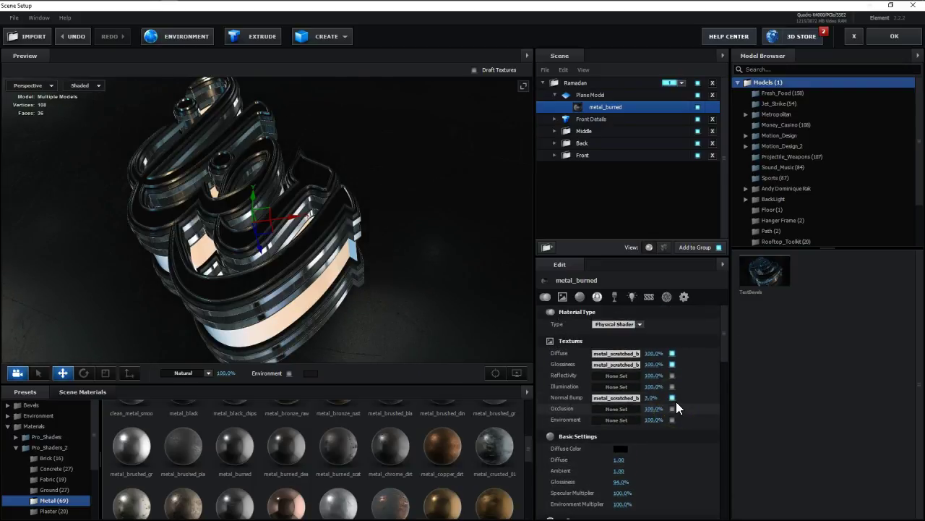
{"action": "left_click", "coordinate": [654, 407]}
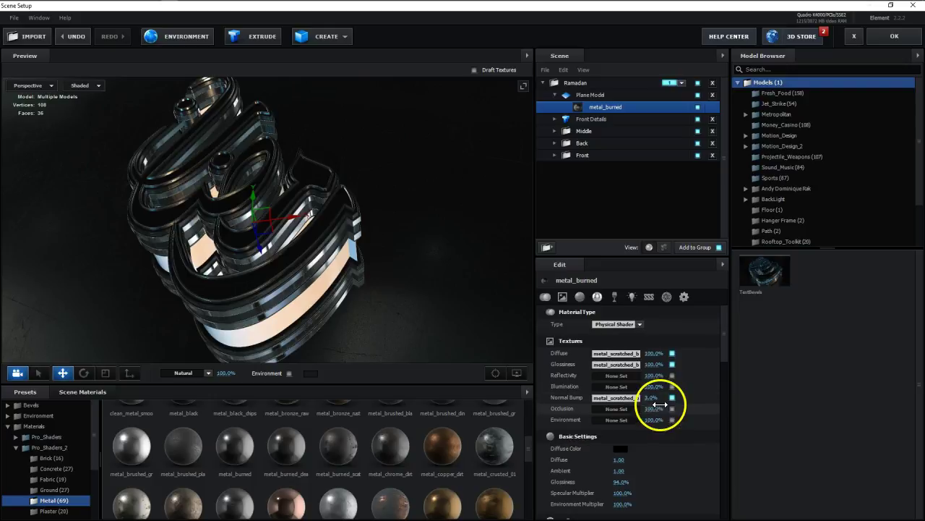
{"action": "mouse_move", "coordinate": [304, 311]}
{"action": "left_mouse_down"}
{"action": "mouse_move", "coordinate": [393, 303]}
{"action": "mouse_move", "coordinate": [394, 343]}
{"action": "left_mouse_up"}
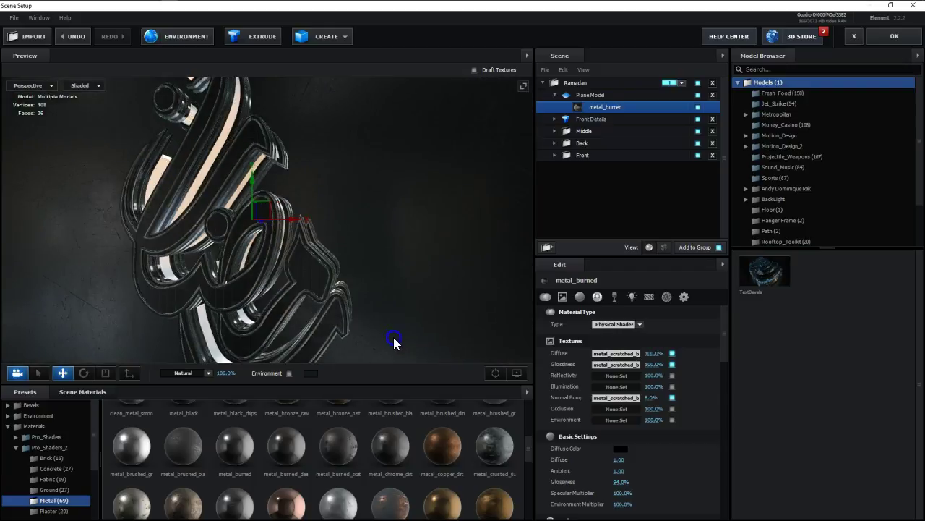
{"action": "left_click_drag", "start_coordinate": [394, 343], "coordinate": [392, 325]}
{"action": "left_click", "coordinate": [496, 374]}
{"action": "left_click", "coordinate": [655, 366]}
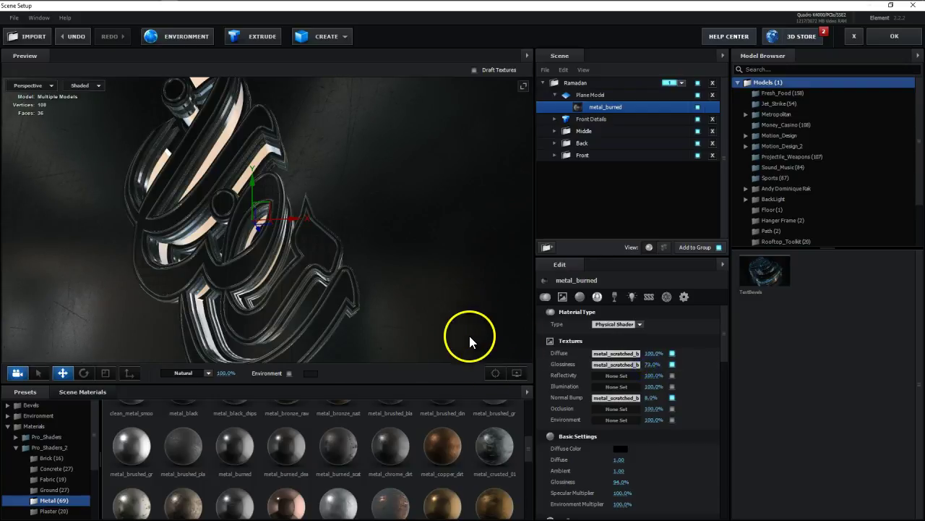
{"action": "scroll", "coordinate": [703, 479], "scroll_direction": "down", "scroll_amount": 1}
{"action": "scroll", "coordinate": [704, 480], "scroll_direction": "down", "scroll_amount": 2}
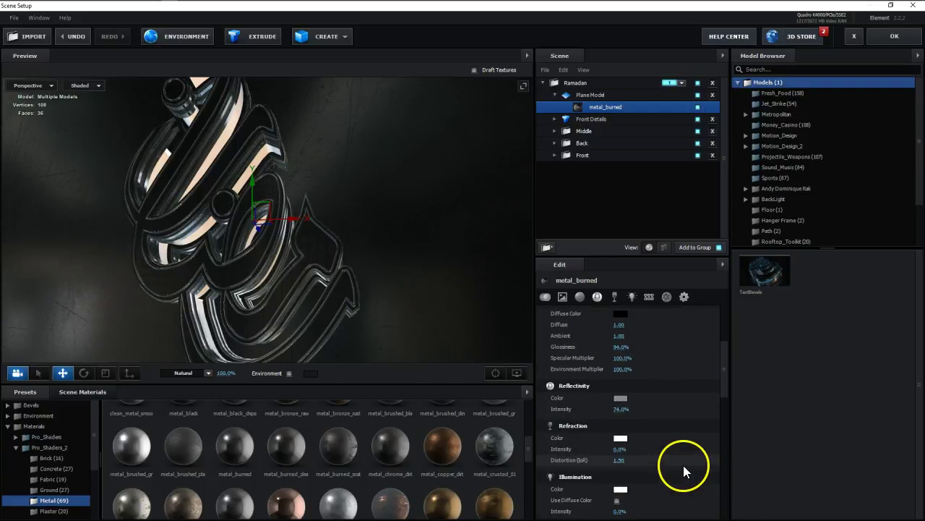
{"action": "scroll", "coordinate": [684, 462], "scroll_direction": "down", "scroll_amount": 1}
{"action": "scroll", "coordinate": [684, 462], "scroll_direction": "down", "scroll_amount": 1}
{"action": "scroll", "coordinate": [684, 463], "scroll_direction": "down", "scroll_amount": 1}
{"action": "scroll", "coordinate": [684, 462], "scroll_direction": "up", "scroll_amount": 1}
{"action": "left_click", "coordinate": [645, 274]}
- Set Plane Model's Reflect Mode to Mirror Surface and apply the scene with OK
{"action": "left_click", "coordinate": [605, 96]}
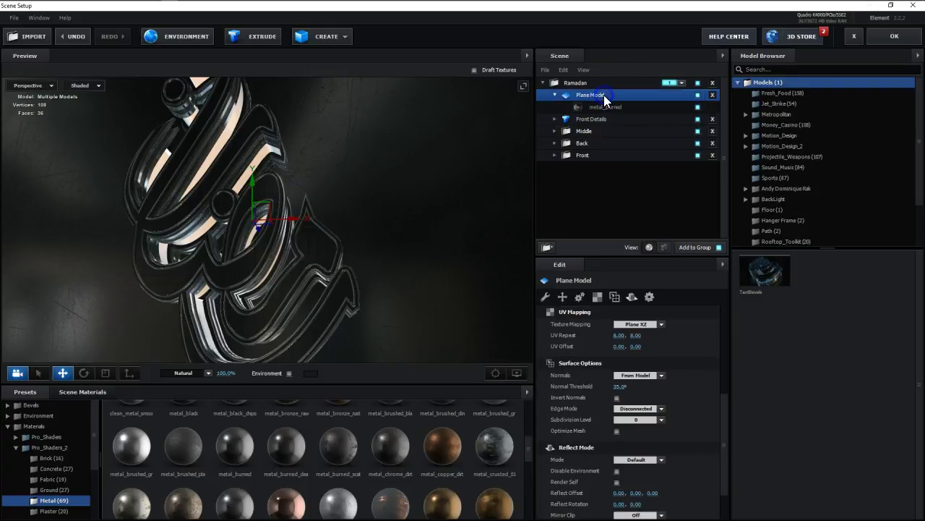
{"action": "left_click", "coordinate": [633, 297]}
{"action": "mouse_move", "coordinate": [391, 312]}
{"action": "left_mouse_down"}
{"action": "mouse_move", "coordinate": [412, 277]}
{"action": "mouse_move", "coordinate": [401, 277]}
{"action": "left_mouse_up"}
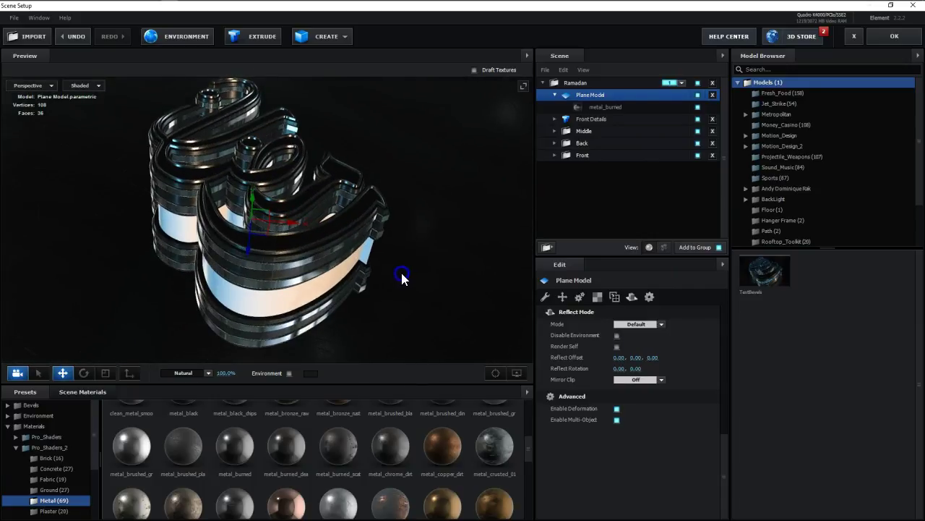
{"action": "left_click", "coordinate": [660, 324]}
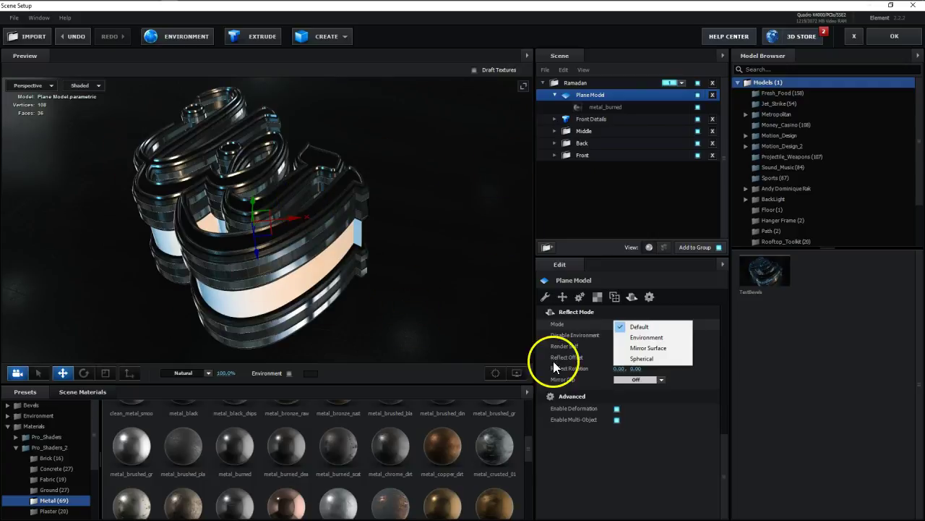
{"action": "left_click", "coordinate": [646, 347]}
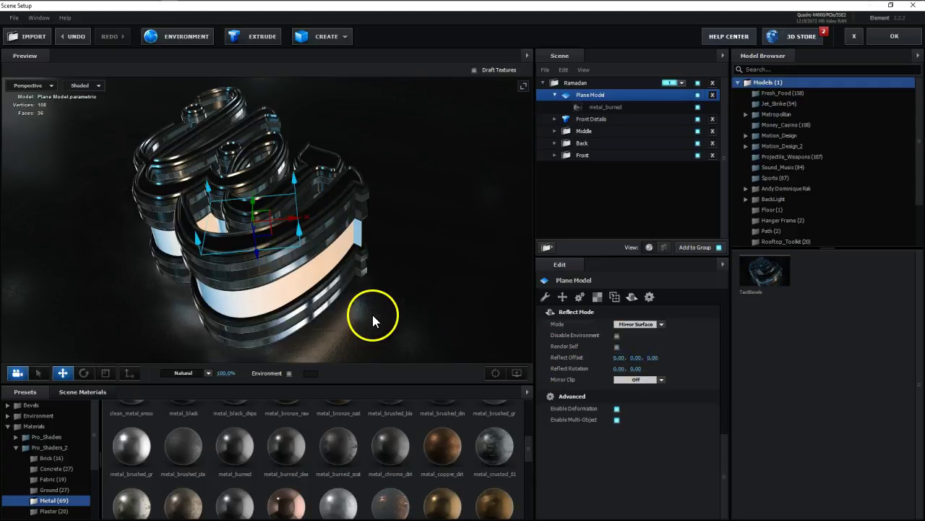
{"action": "mouse_move", "coordinate": [357, 329]}
{"action": "left_mouse_down"}
{"action": "mouse_move", "coordinate": [381, 372]}
{"action": "mouse_move", "coordinate": [337, 345]}
{"action": "mouse_move", "coordinate": [351, 331]}
{"action": "left_mouse_up"}
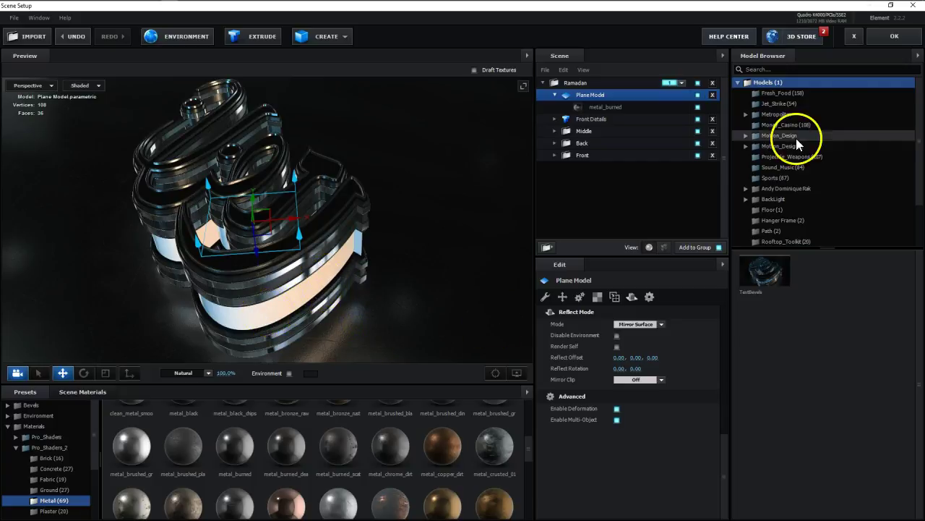
{"action": "left_click", "coordinate": [882, 43]}
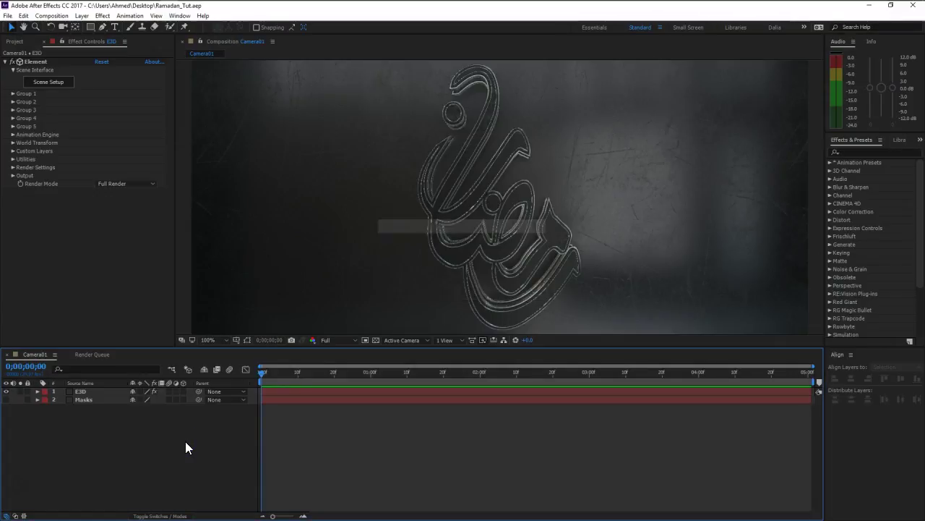
- Create a 24mm two-node Camera 1, then add a Null 1 layer via Ctrl+Alt+Shift+Y
{"action": "left_click_drag", "start_coordinate": [452, 211], "coordinate": [469, 204]}
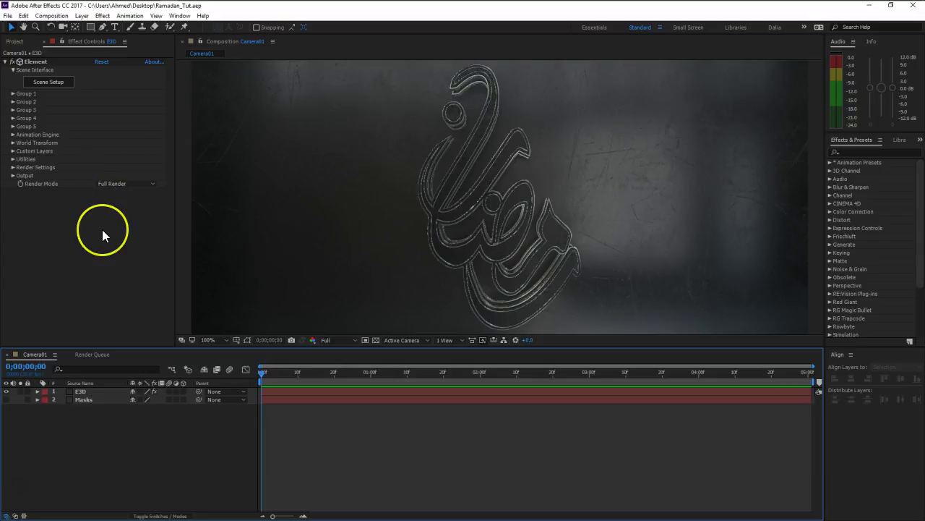
{"action": "key", "text": "ctrl+alt+shift+c"}
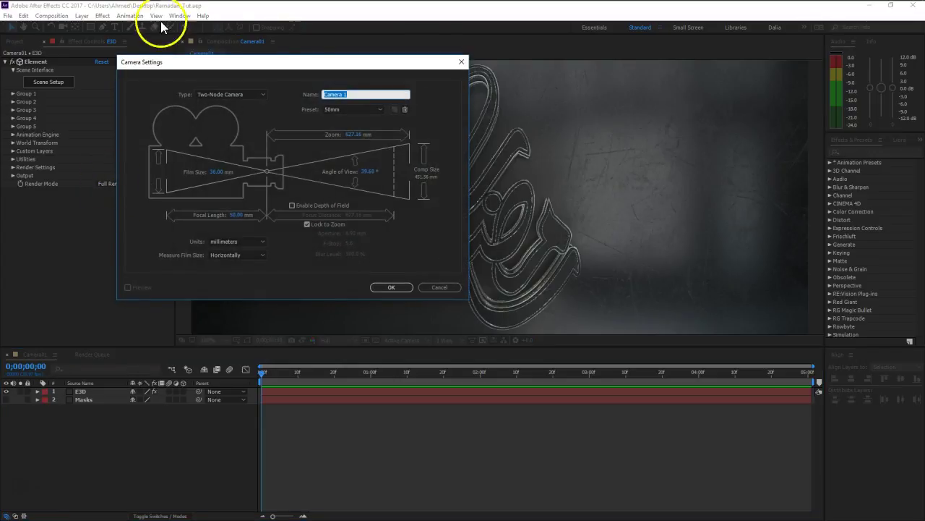
{"action": "left_click", "coordinate": [337, 109]}
{"action": "left_click", "coordinate": [348, 155]}
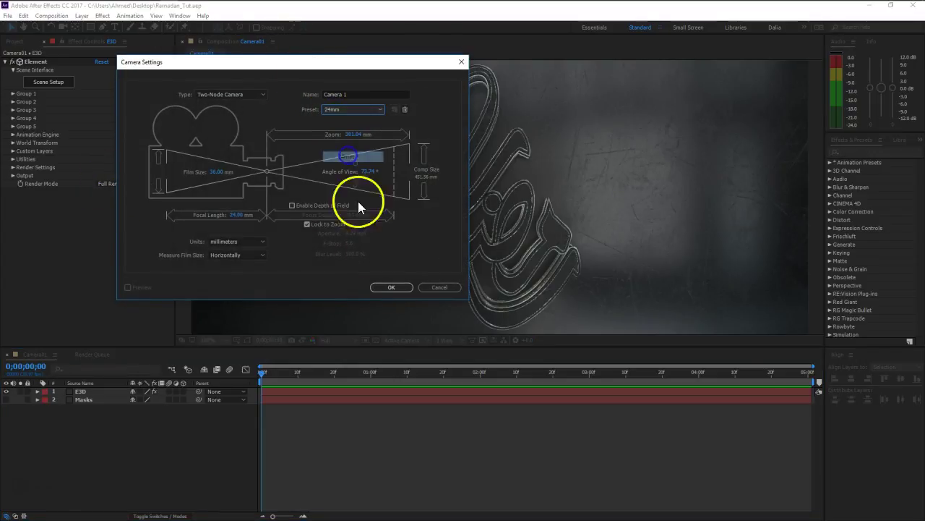
{"action": "left_click", "coordinate": [391, 288]}
{"action": "left_click_drag", "start_coordinate": [422, 201], "coordinate": [416, 213]}
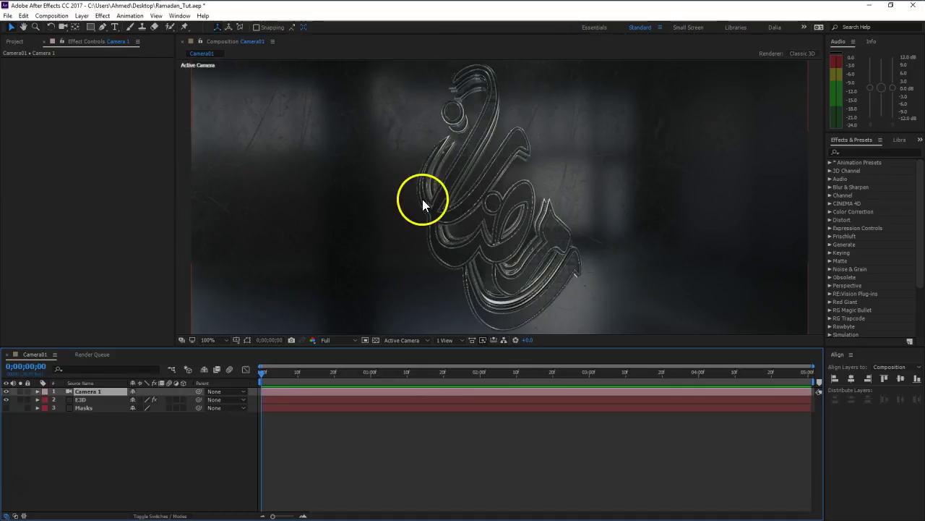
{"action": "key", "text": "slash"}
{"action": "left_click", "coordinate": [156, 468]}
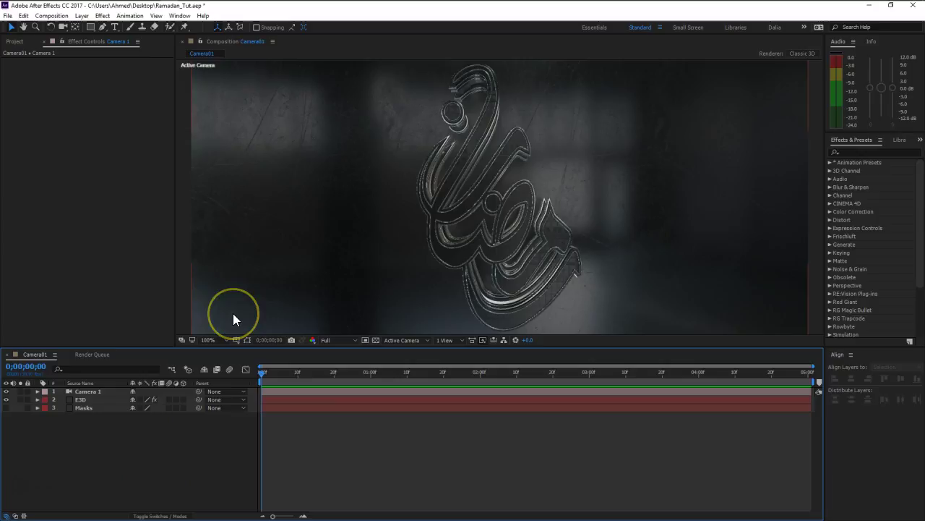
{"action": "key", "text": "ctrl+alt+shift+y"}
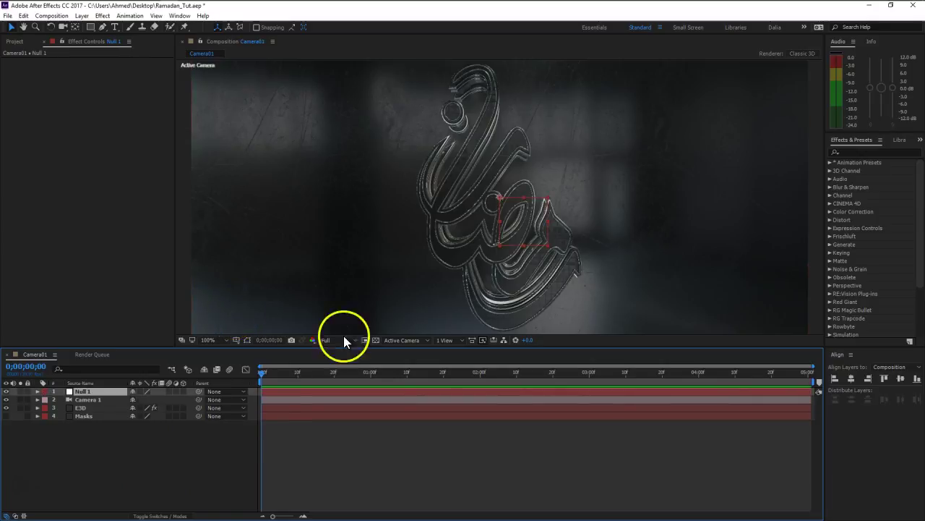
- Enable 3D on Null 1 and switch the viewer to the Top view
{"action": "left_click", "coordinate": [183, 391]}
{"action": "left_click_drag", "start_coordinate": [199, 399], "coordinate": [92, 394]}
{"action": "left_click", "coordinate": [405, 340]}
{"action": "left_click", "coordinate": [415, 402]}
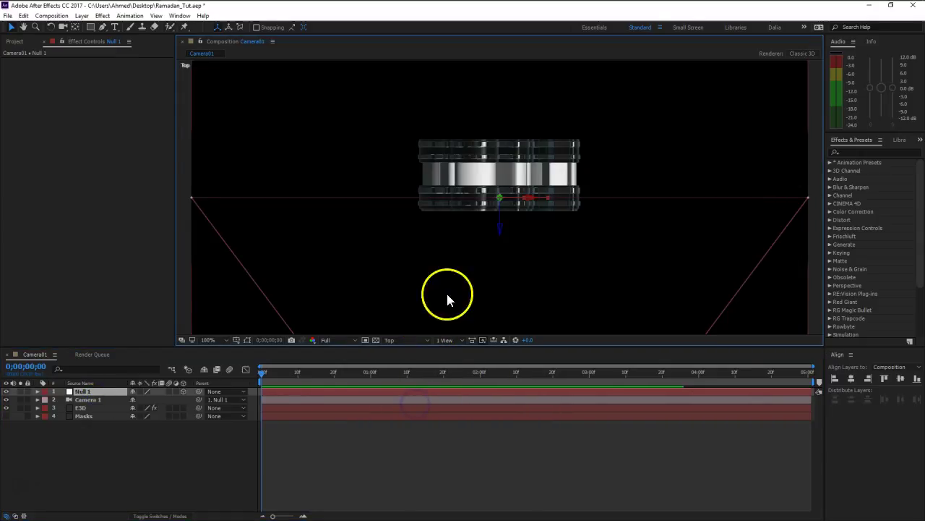
{"action": "scroll", "coordinate": [486, 210], "scroll_direction": "down", "scroll_amount": 4}
{"action": "scroll", "coordinate": [486, 210], "scroll_direction": "up", "scroll_amount": 4}
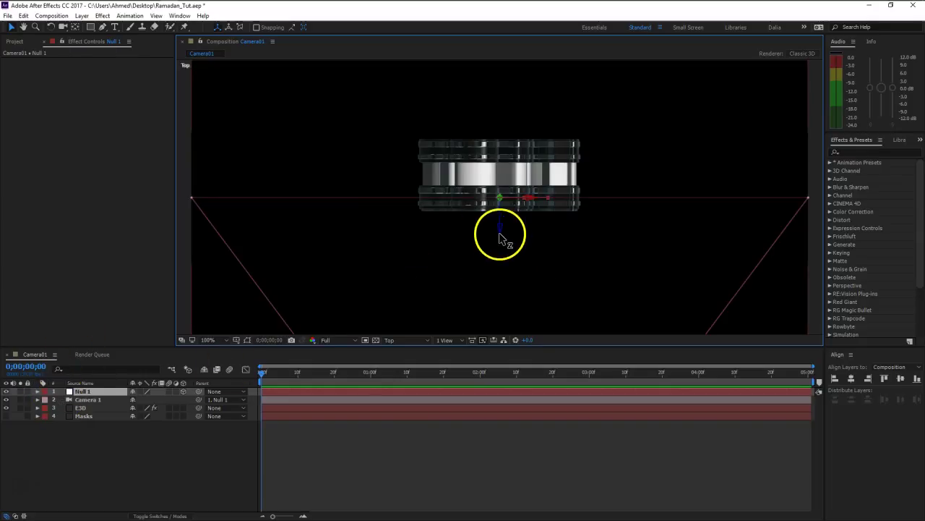
- Try moving the null along Z, undo, and unparent Camera 1 from the null
{"action": "left_click_drag", "start_coordinate": [501, 234], "coordinate": [502, 218]}
{"action": "key", "text": "ctrl+z"}
{"action": "left_click", "coordinate": [82, 401]}
{"action": "left_click", "coordinate": [86, 390]}
{"action": "left_click", "coordinate": [517, 222]}
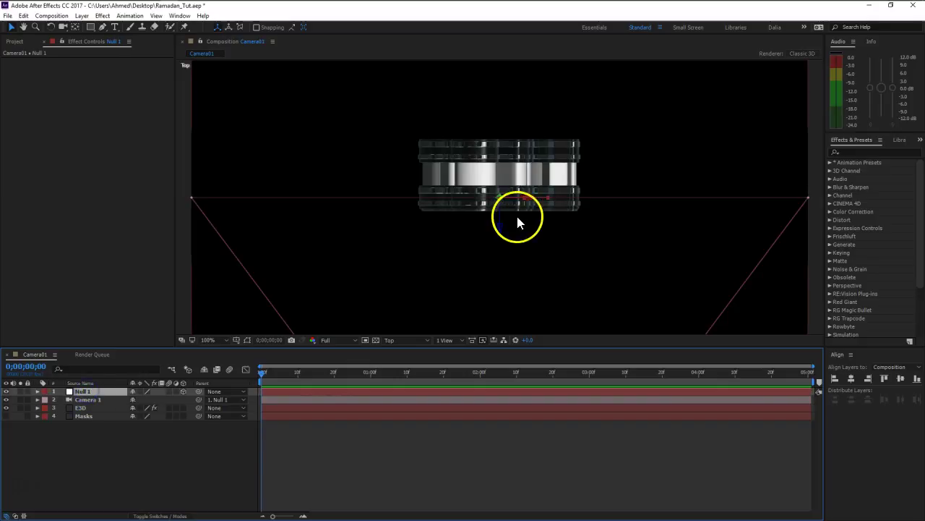
{"action": "left_click_drag", "start_coordinate": [504, 229], "coordinate": [501, 225]}
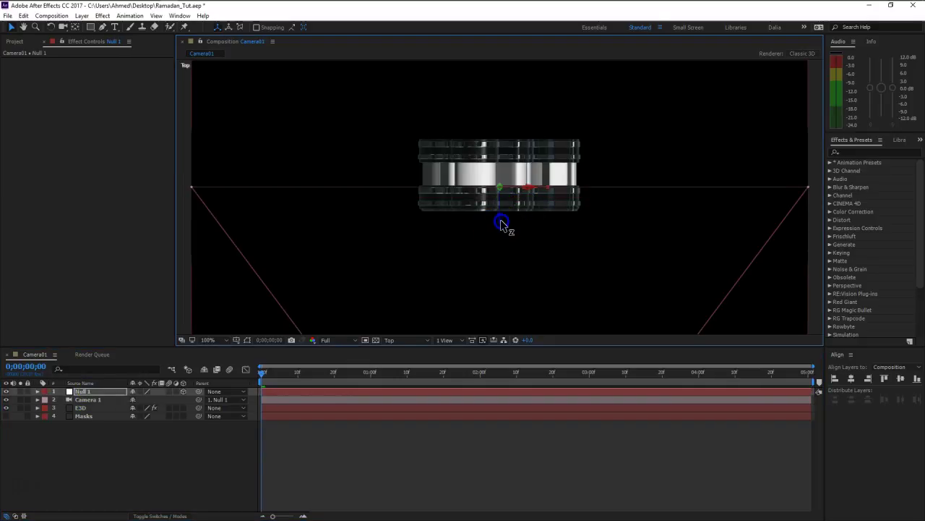
{"action": "key", "text": "ctrl+z"}
{"action": "left_click", "coordinate": [219, 399]}
{"action": "left_click", "coordinate": [226, 412]}
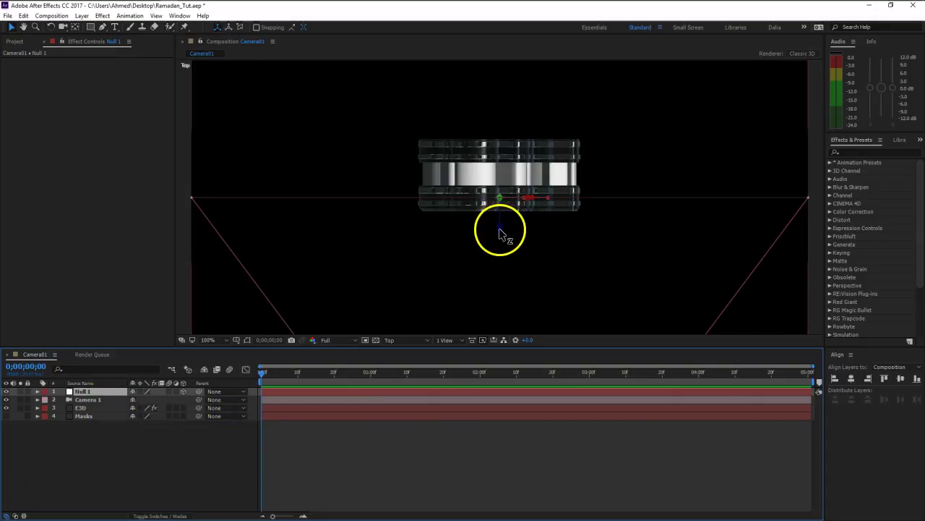
- Move the null along Z into the calligraphy and place the camera's point of interest there
{"action": "left_click_drag", "start_coordinate": [499, 232], "coordinate": [499, 221]}
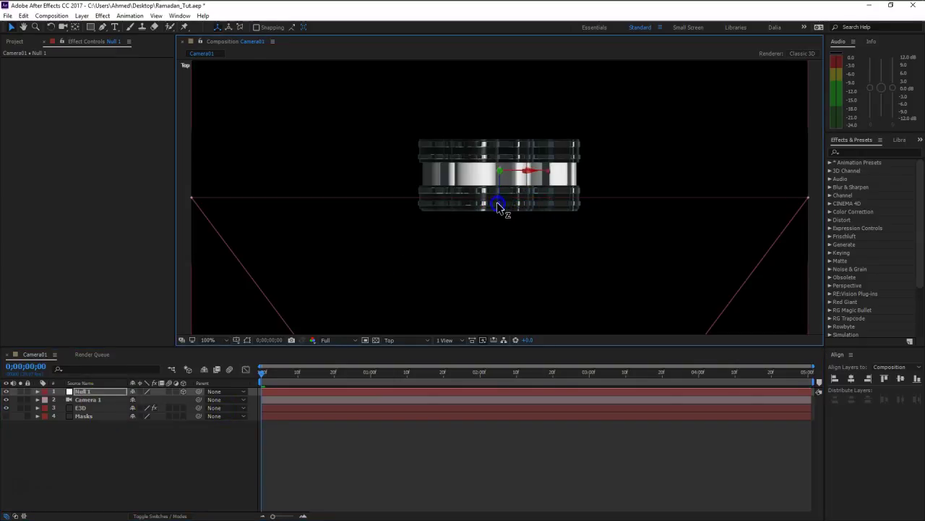
{"action": "left_click", "coordinate": [85, 400]}
{"action": "left_click_drag", "start_coordinate": [501, 197], "coordinate": [501, 165]}
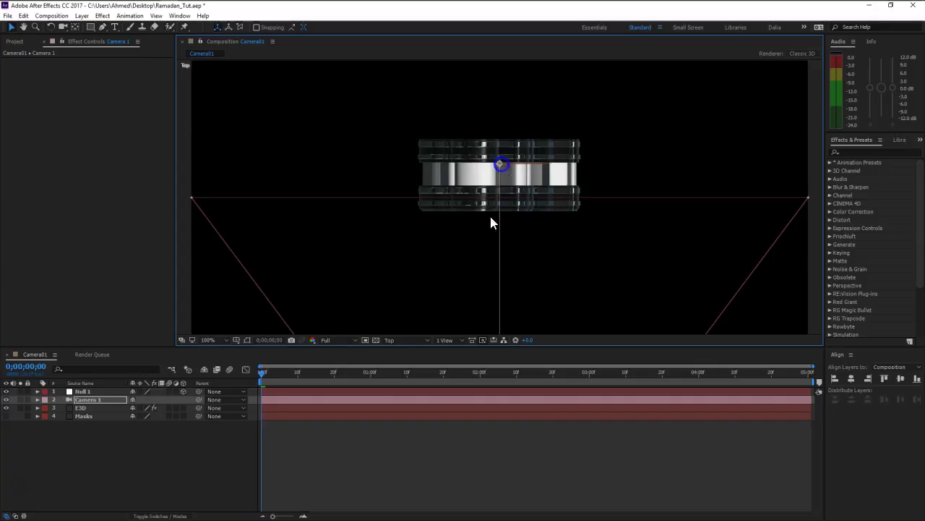
- Show the camera's point of interest and the null's position, then parent Camera 1 to the null
{"action": "left_click", "coordinate": [94, 401]}
{"action": "key", "text": "a"}
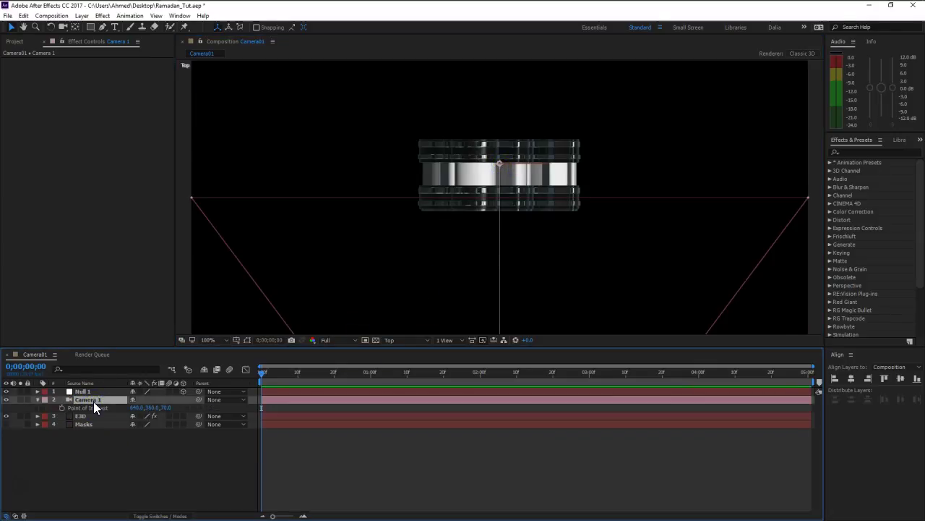
{"action": "left_click", "coordinate": [88, 390]}
{"action": "key", "text": "p"}
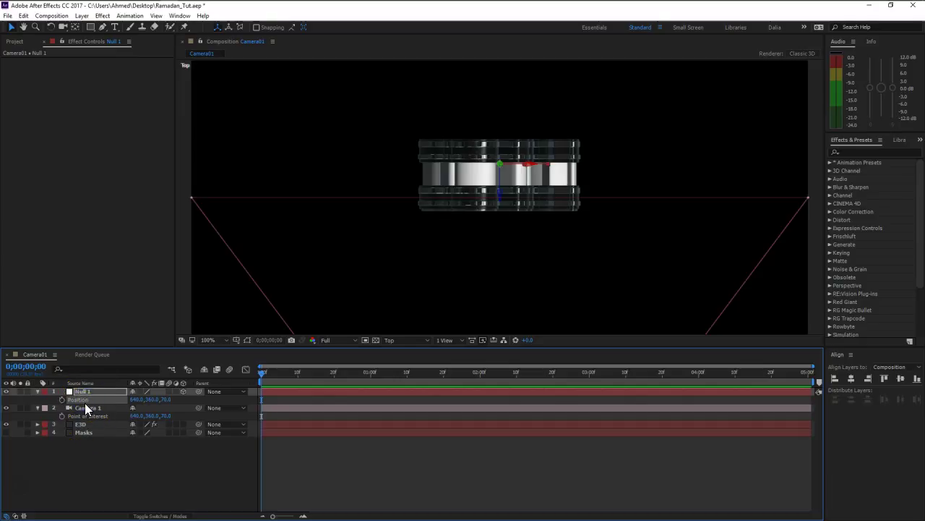
{"action": "left_click", "coordinate": [84, 408]}
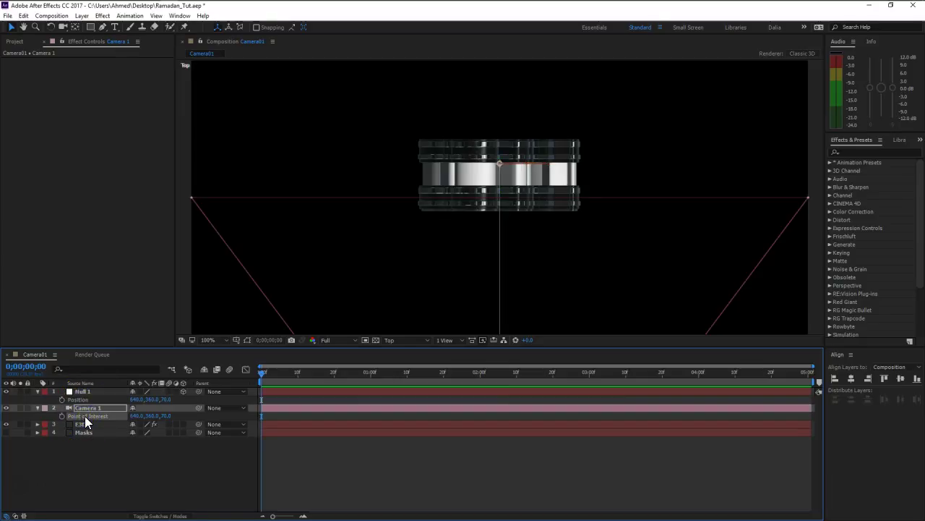
{"action": "left_click", "coordinate": [108, 461]}
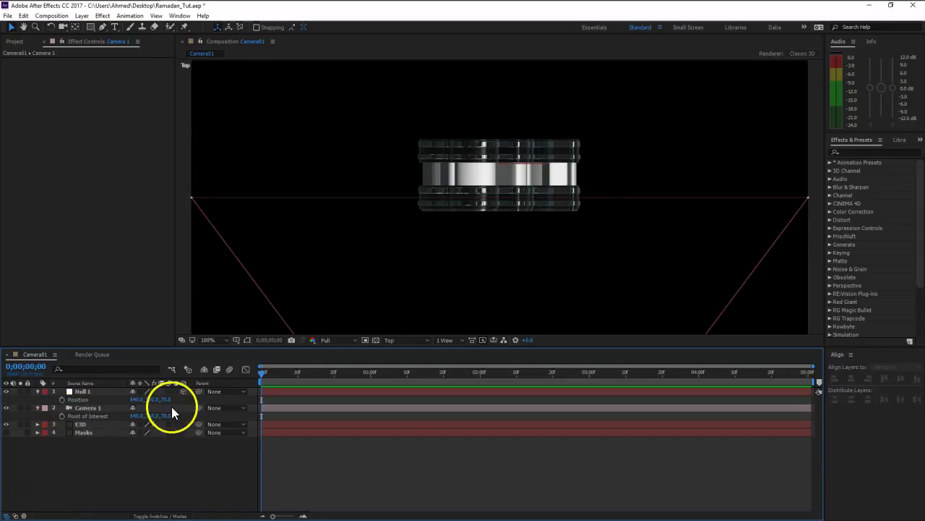
{"action": "left_click_drag", "start_coordinate": [197, 407], "coordinate": [83, 391]}
- Rename Null 1 to 'Camera_Driver' and collapse both layers' properties
{"action": "left_click", "coordinate": [85, 391]}
{"action": "key", "text": "Return"}
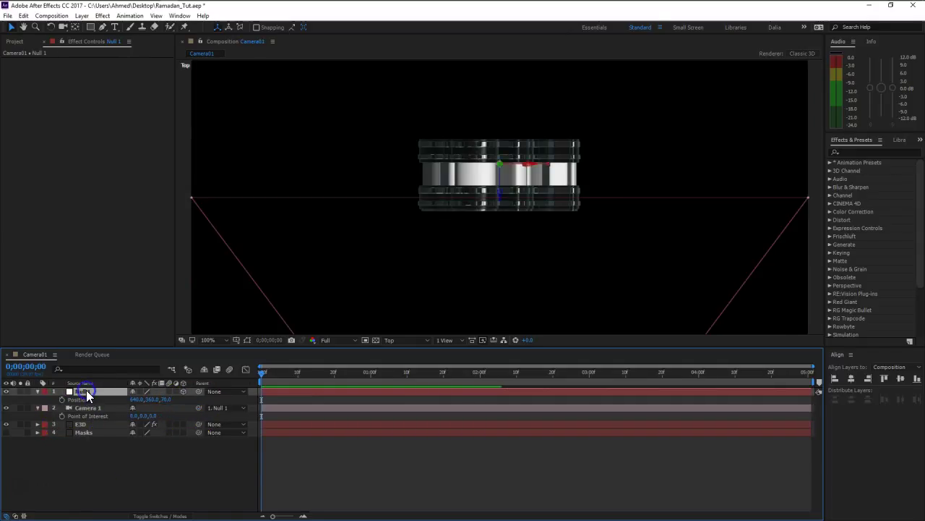
{"action": "type", "text": "Camera"}
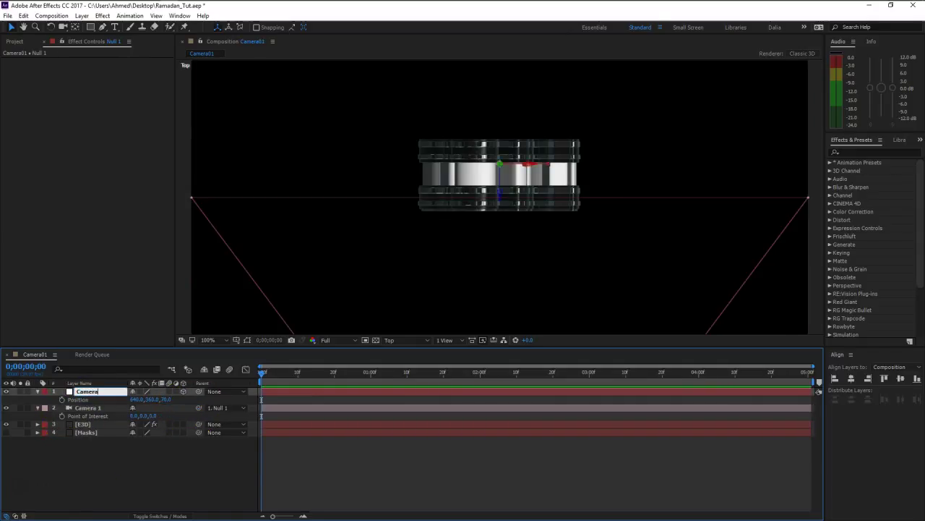
{"action": "type", "text": "_Driver"}
{"action": "key", "text": "Return"}
{"action": "left_click", "coordinate": [47, 423]}
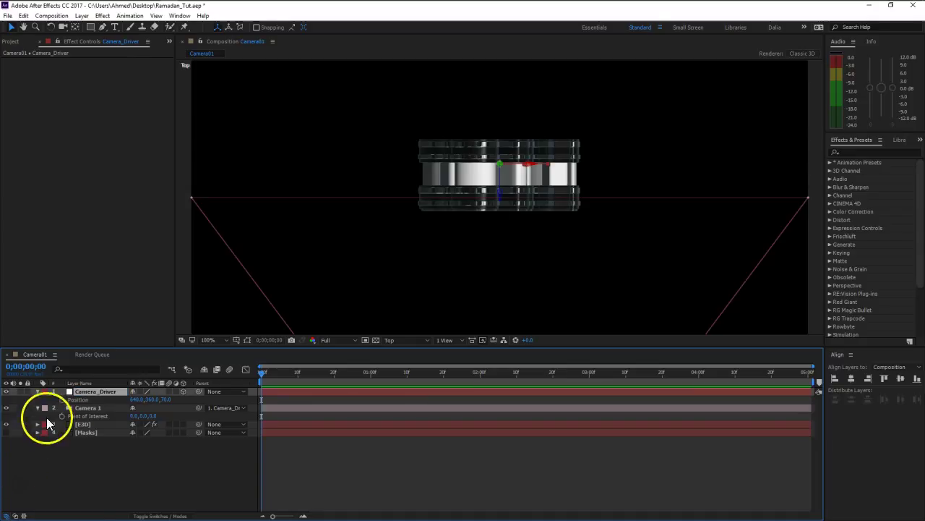
{"action": "left_click", "coordinate": [37, 392]}
{"action": "left_click", "coordinate": [39, 399]}
- Switch the viewer back to Active Camera and close the Render Queue
{"action": "left_click", "coordinate": [389, 340]}
{"action": "left_click", "coordinate": [394, 352]}
{"action": "left_click", "coordinate": [166, 475]}
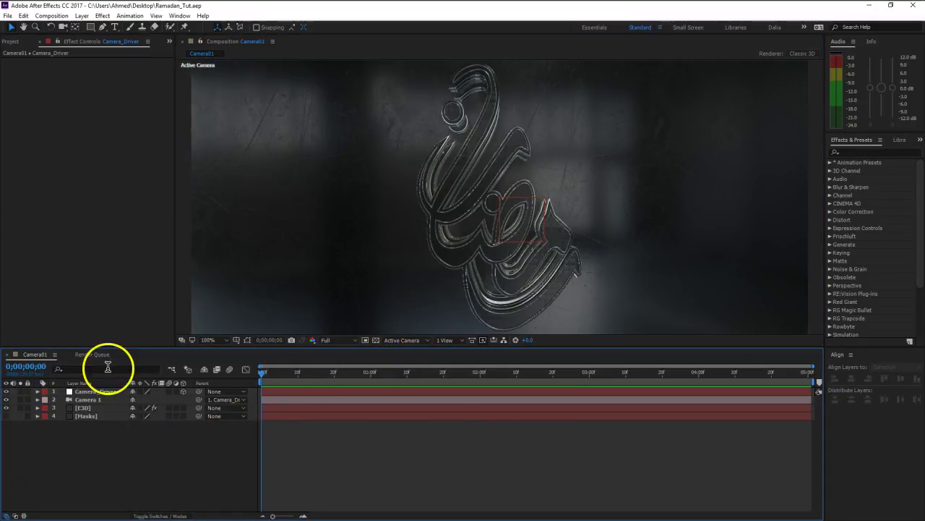
{"action": "left_click", "coordinate": [69, 354]}
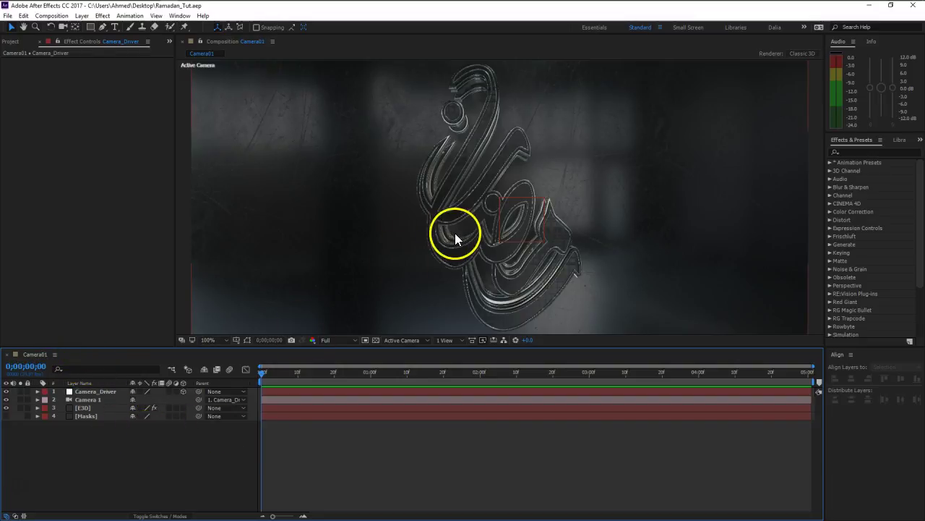